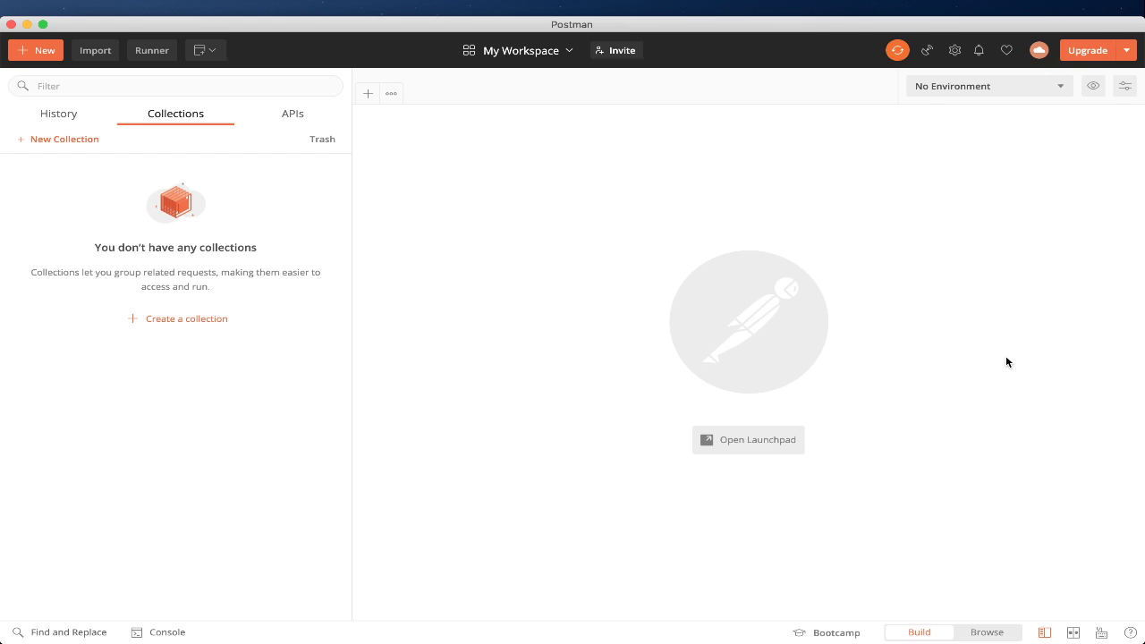
Switch to Chrome, search Google for developers.paypal and open the PayPal Developer site
key(super+Tab)
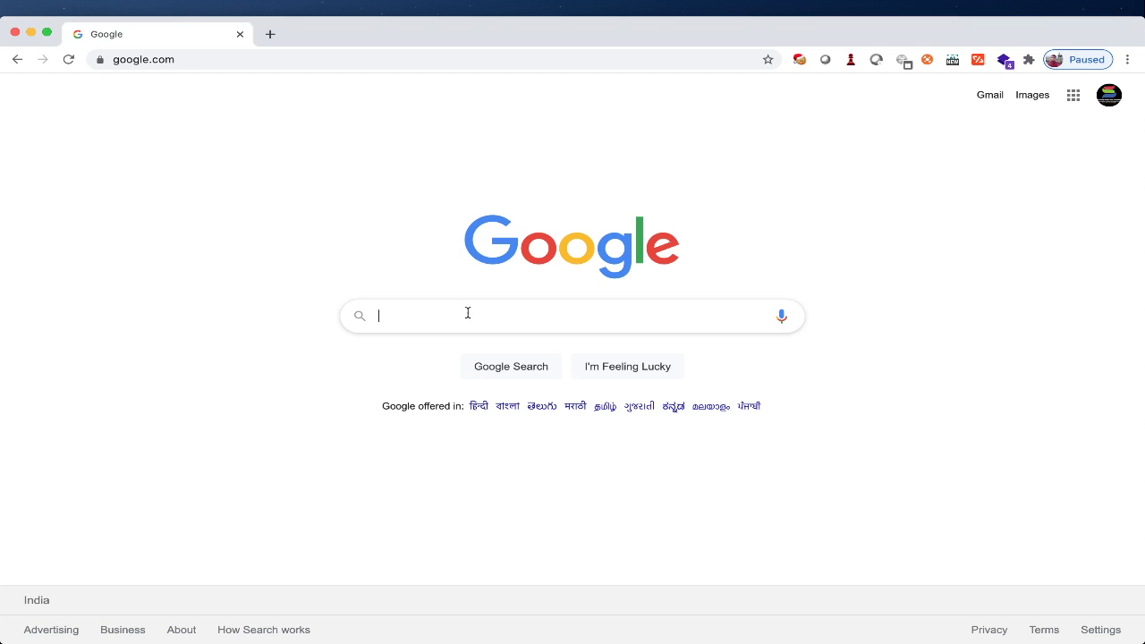
text(deve)
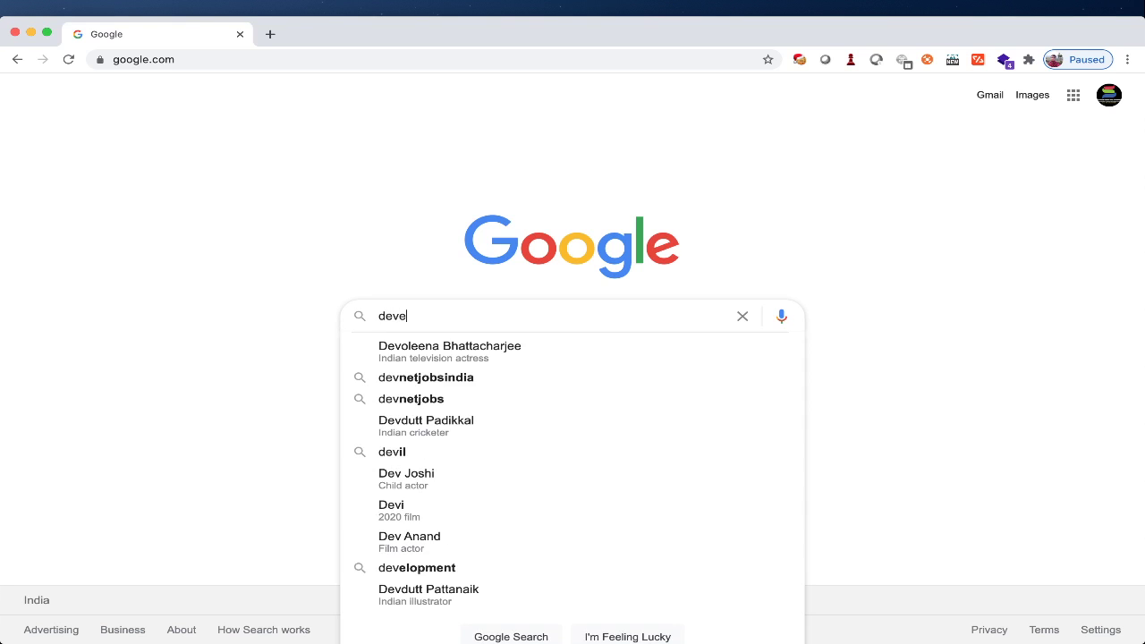
text(loper)
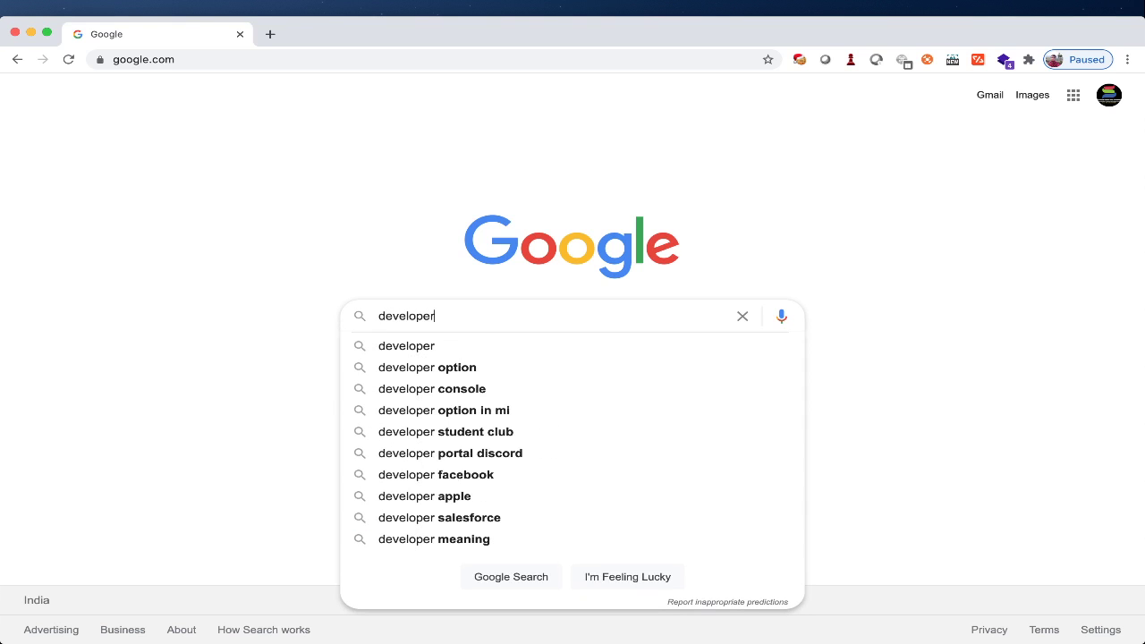
text(s.paypal)
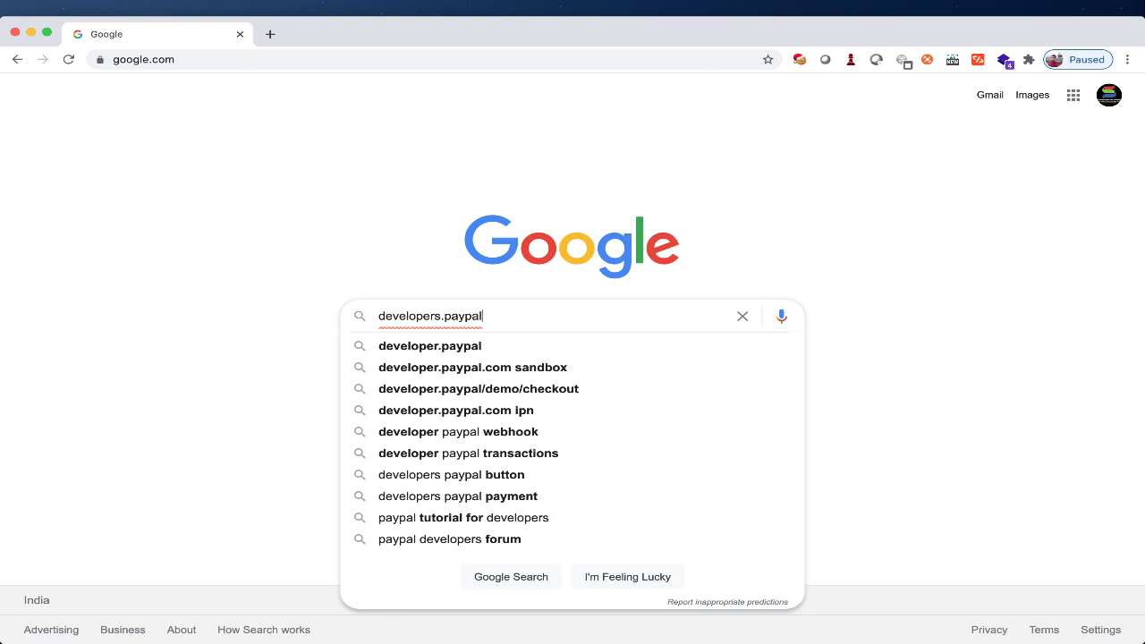
key(Return)
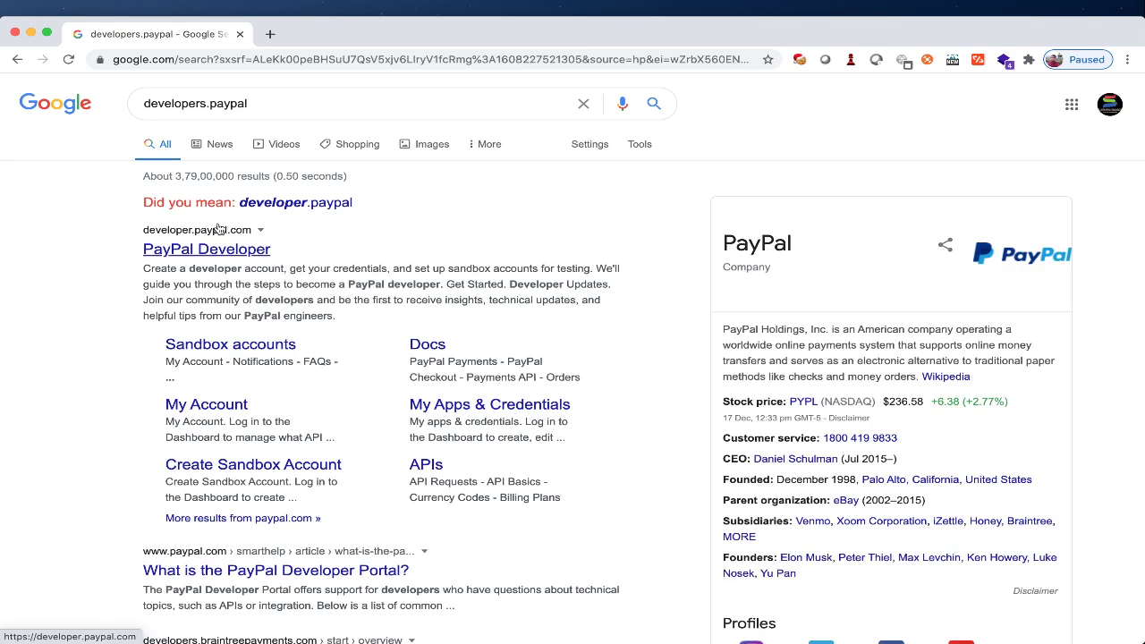
click(212, 251)
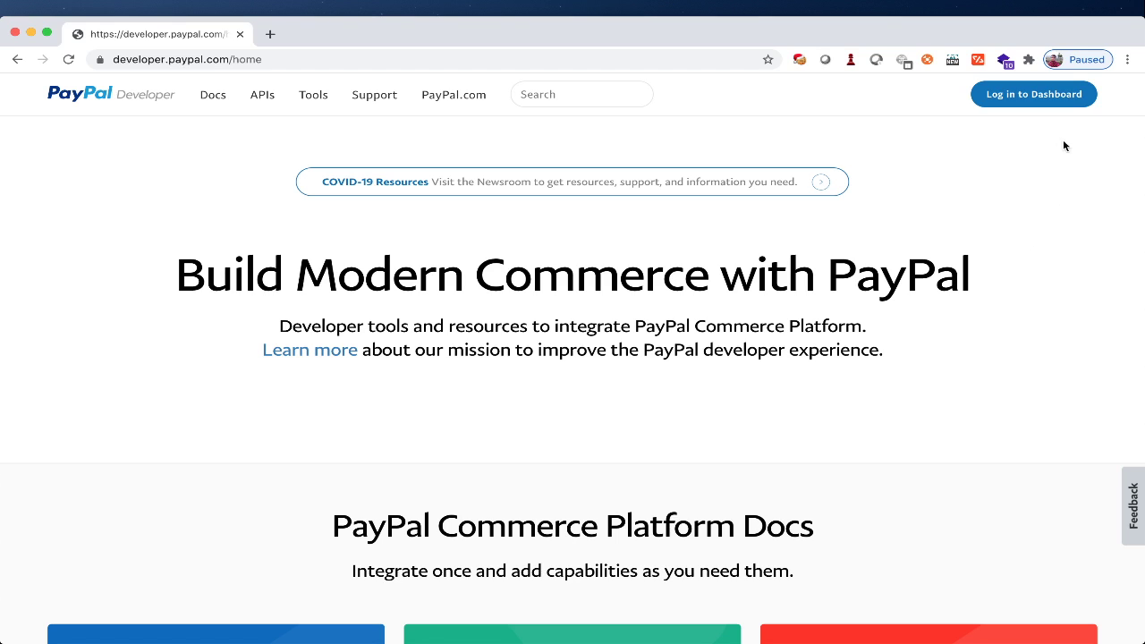
Log in to the PayPal Developer dashboard with the account e-mail and account password, and dismiss the pop-up that covers it
click(1030, 101)
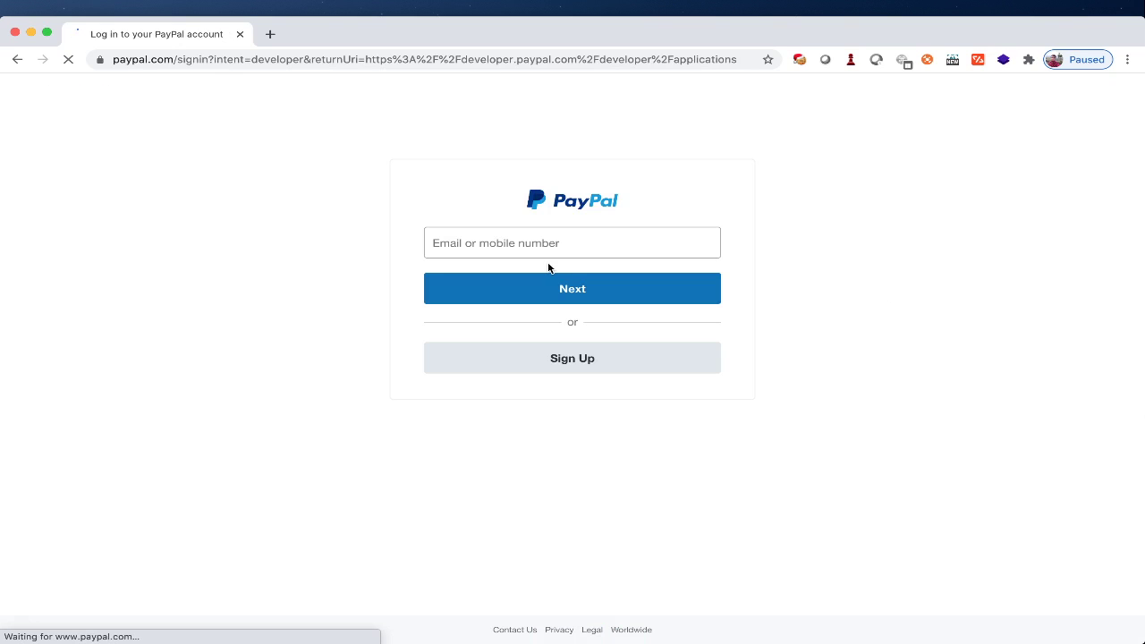
click(490, 240)
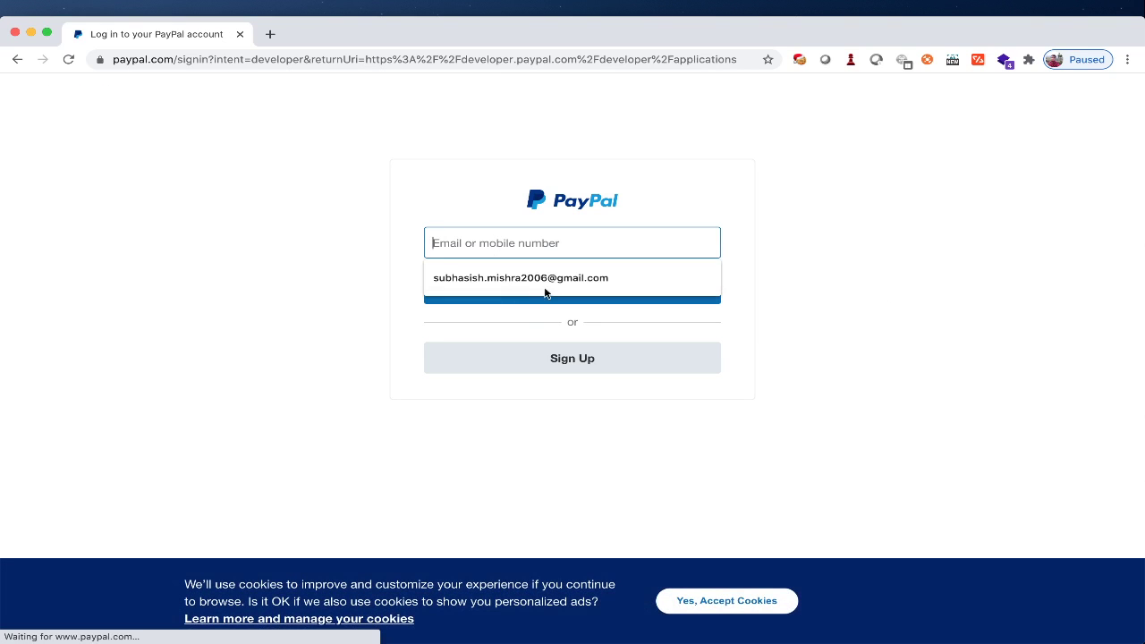
click(550, 284)
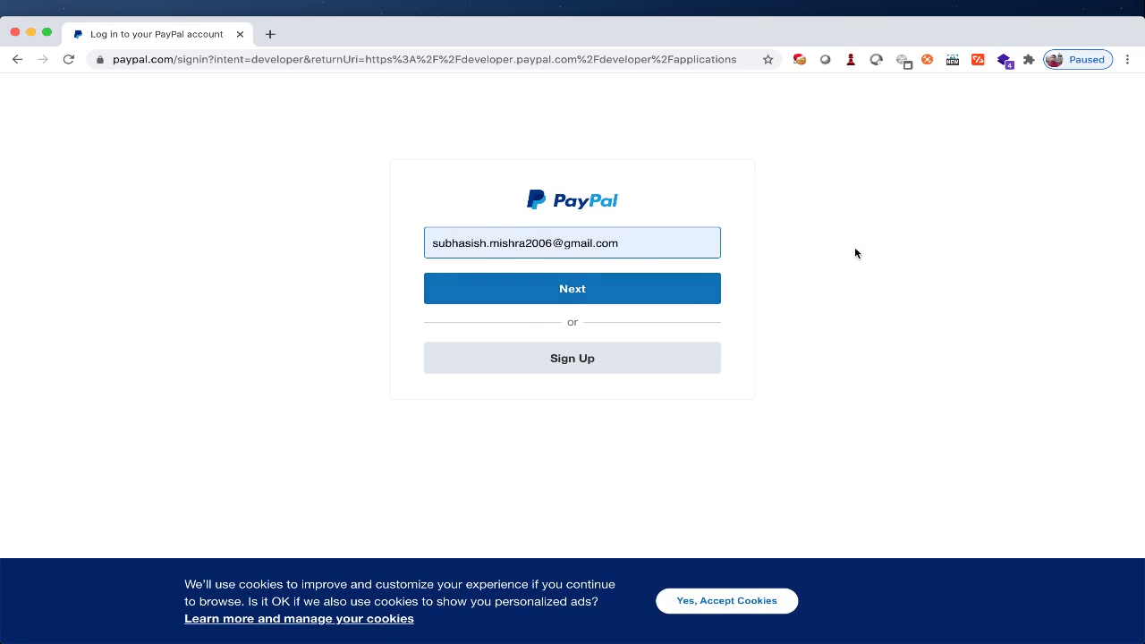
click(573, 361)
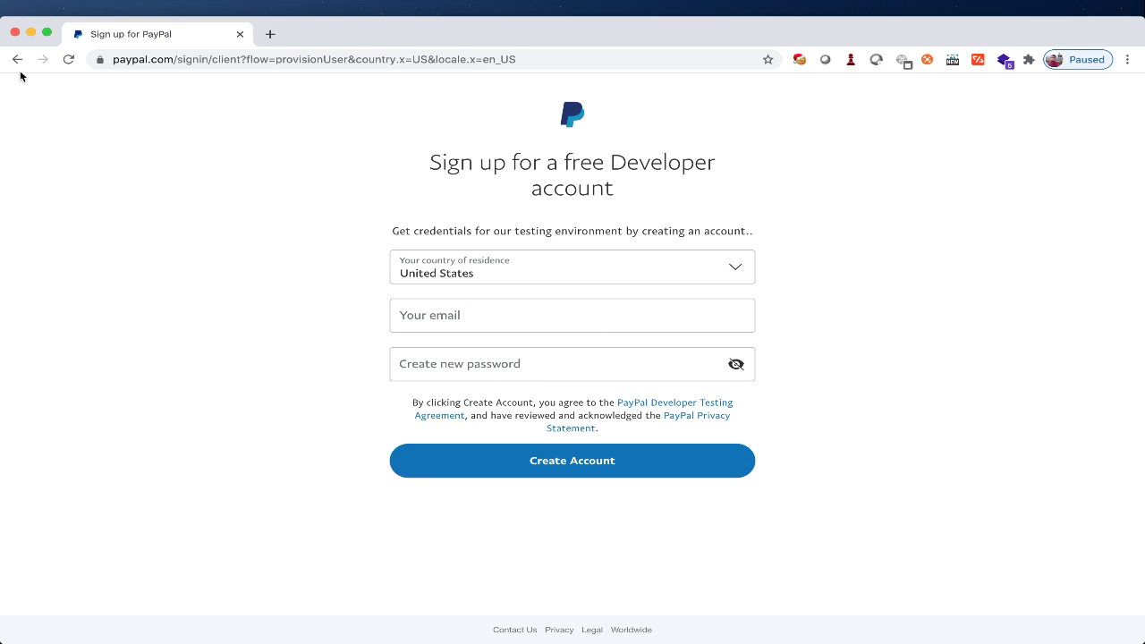
click(17, 58)
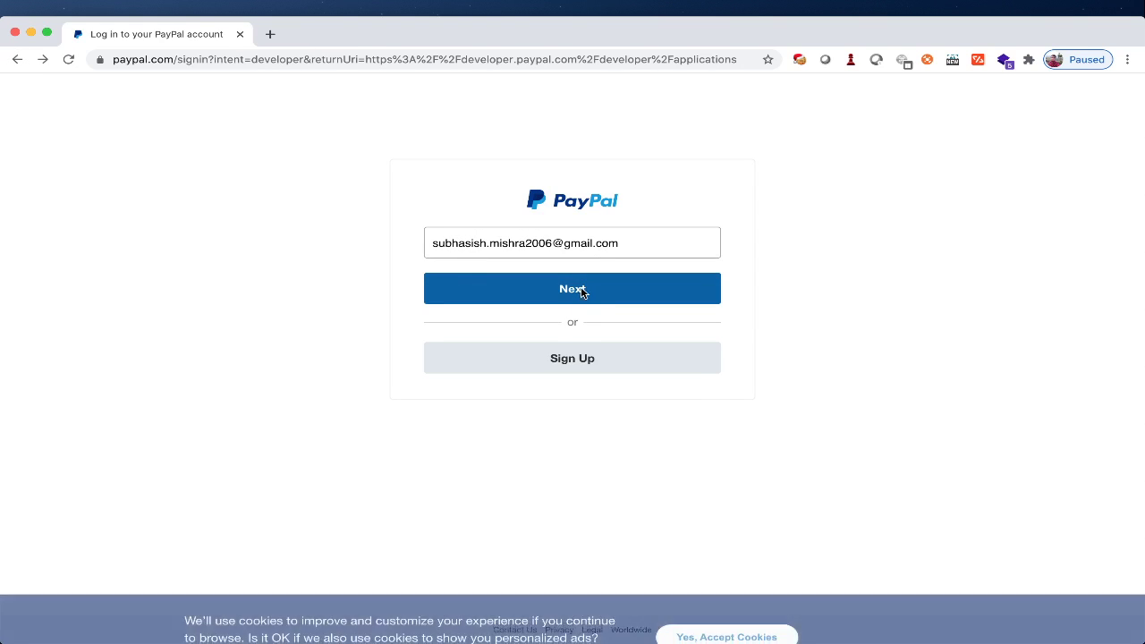
click(580, 291)
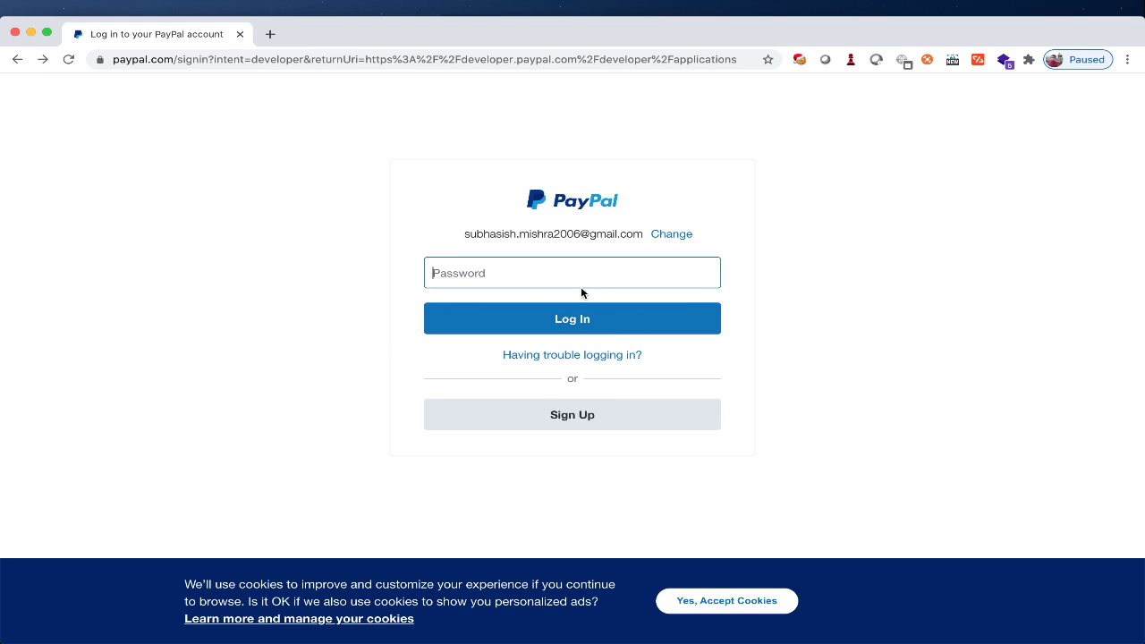
text(•••••••••)
click(591, 326)
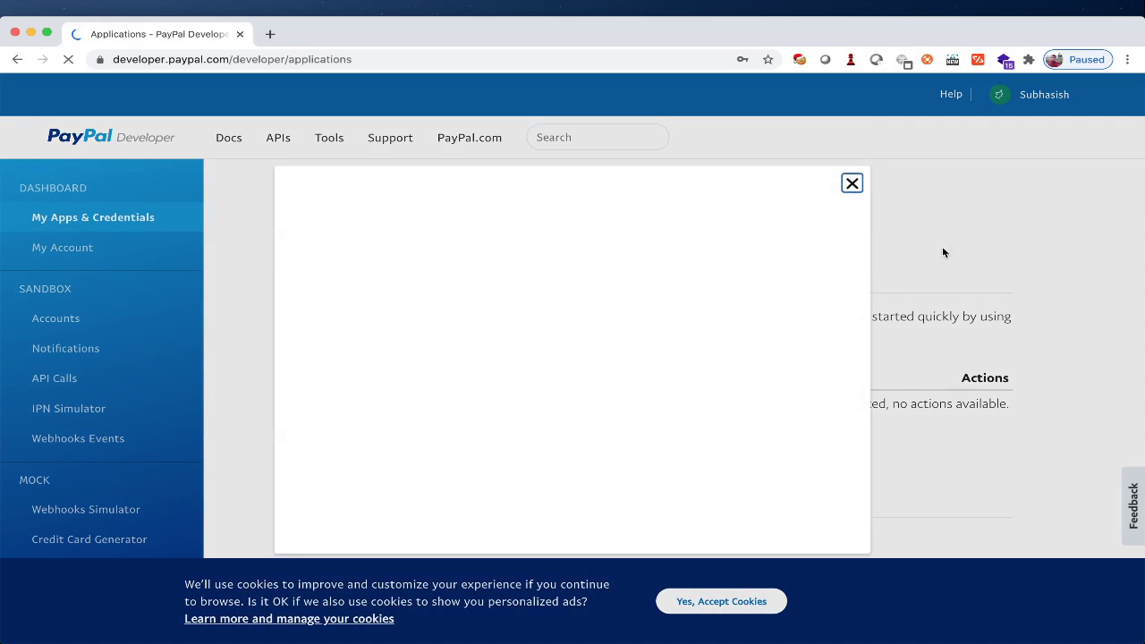
click(849, 183)
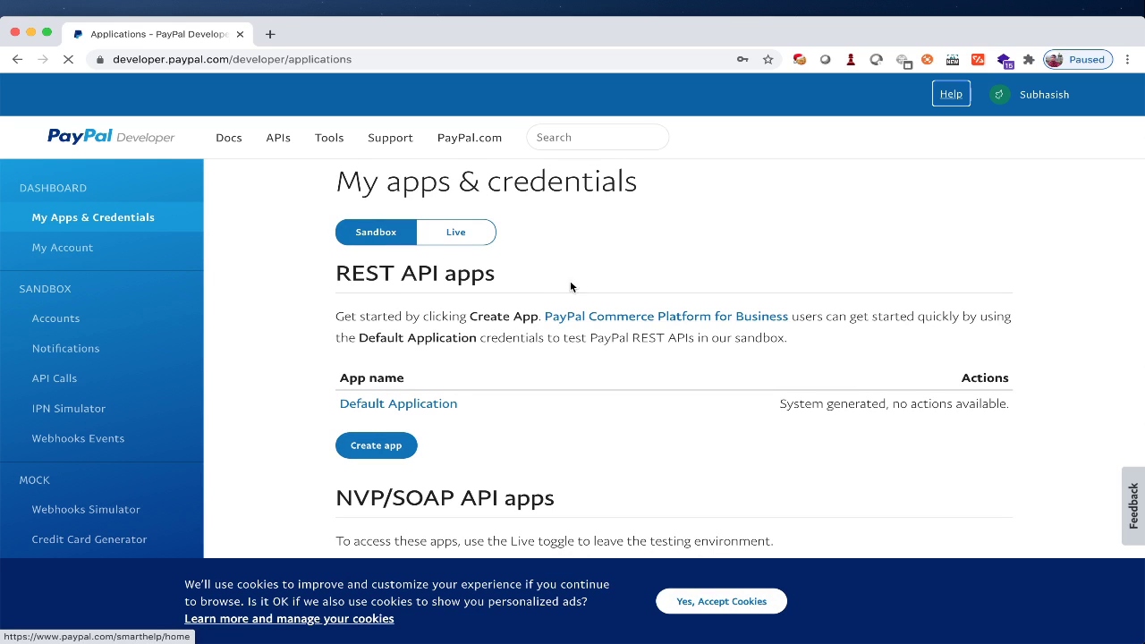
Open the REST API documentation and read its Get Started page through to the section on getting an access token
scroll(810, 186, down, 2)
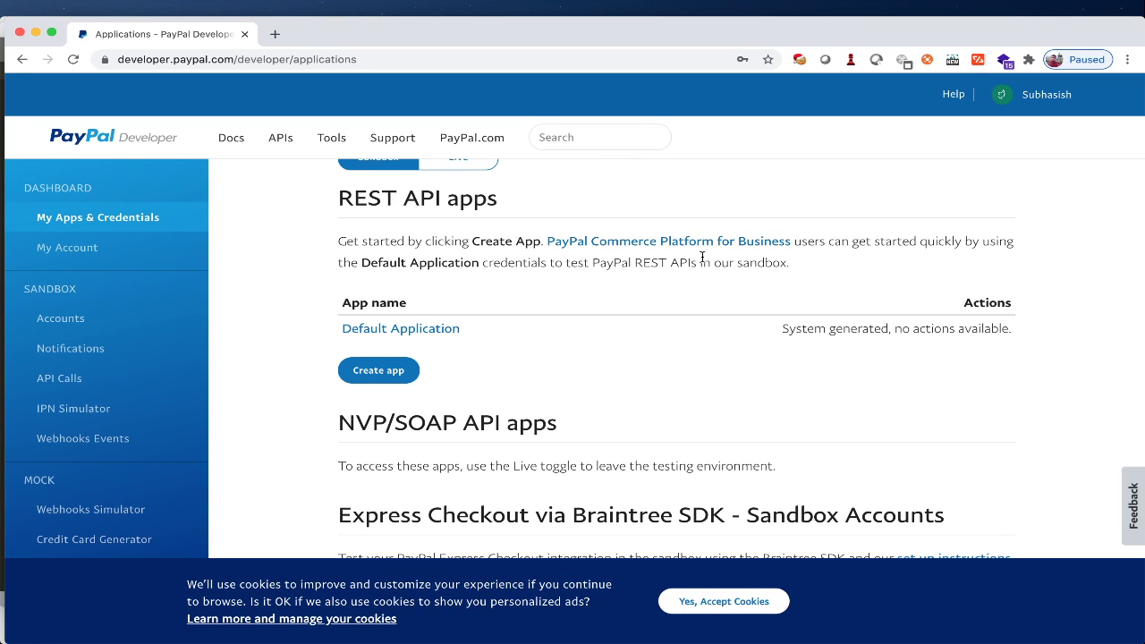
mouse_move(236, 145)
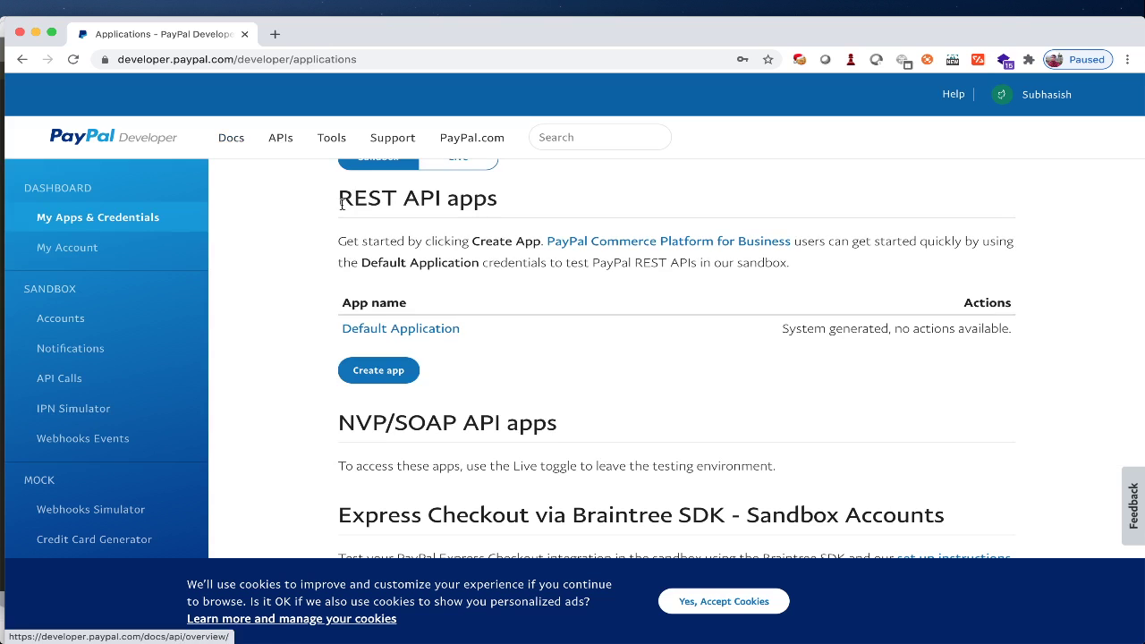
click(281, 138)
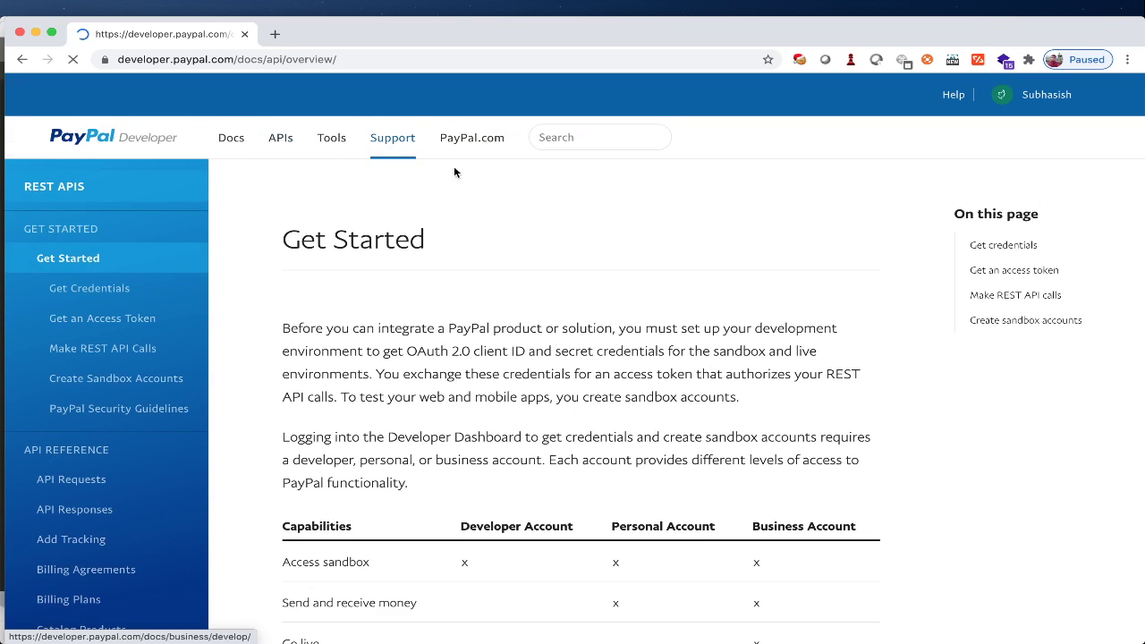
scroll(565, 451, down, 3)
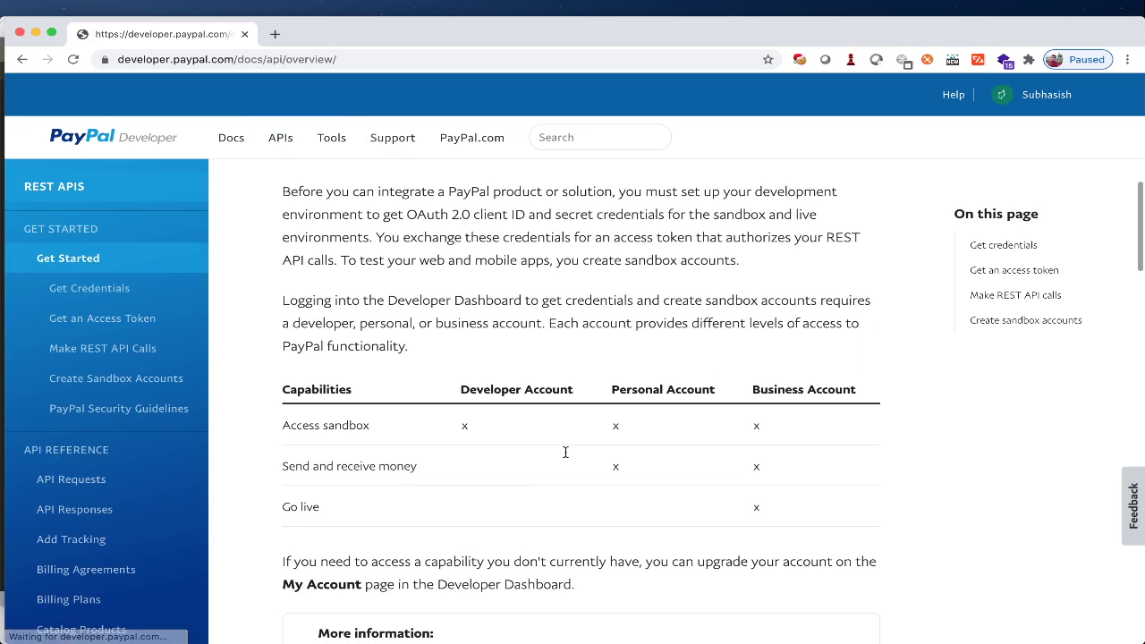
scroll(565, 451, down, 3)
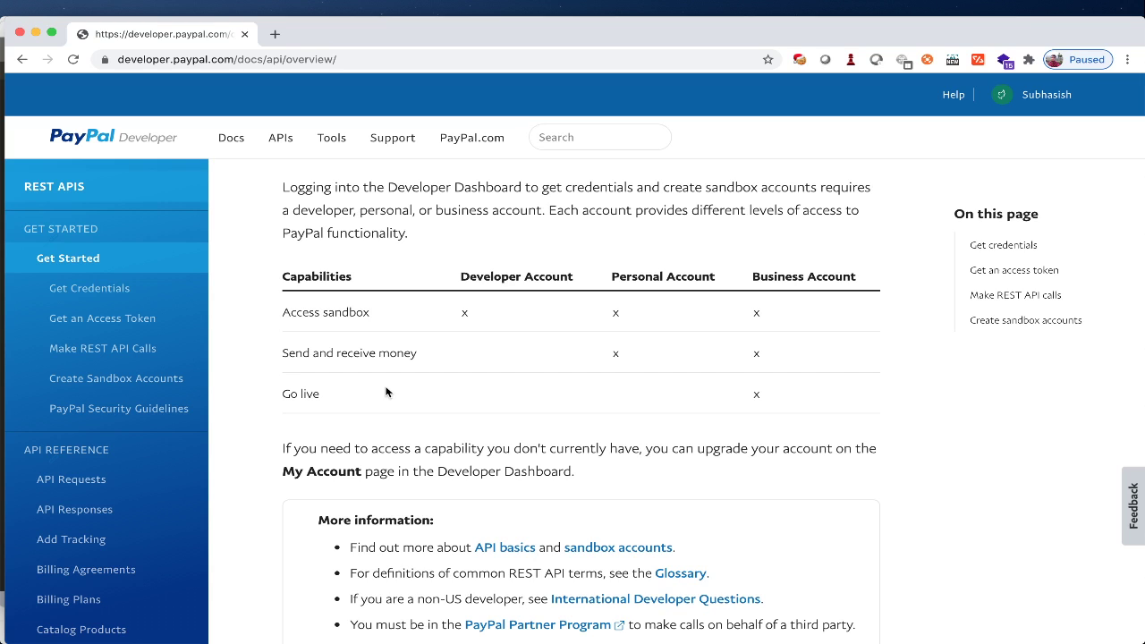
scroll(386, 392, down, 2)
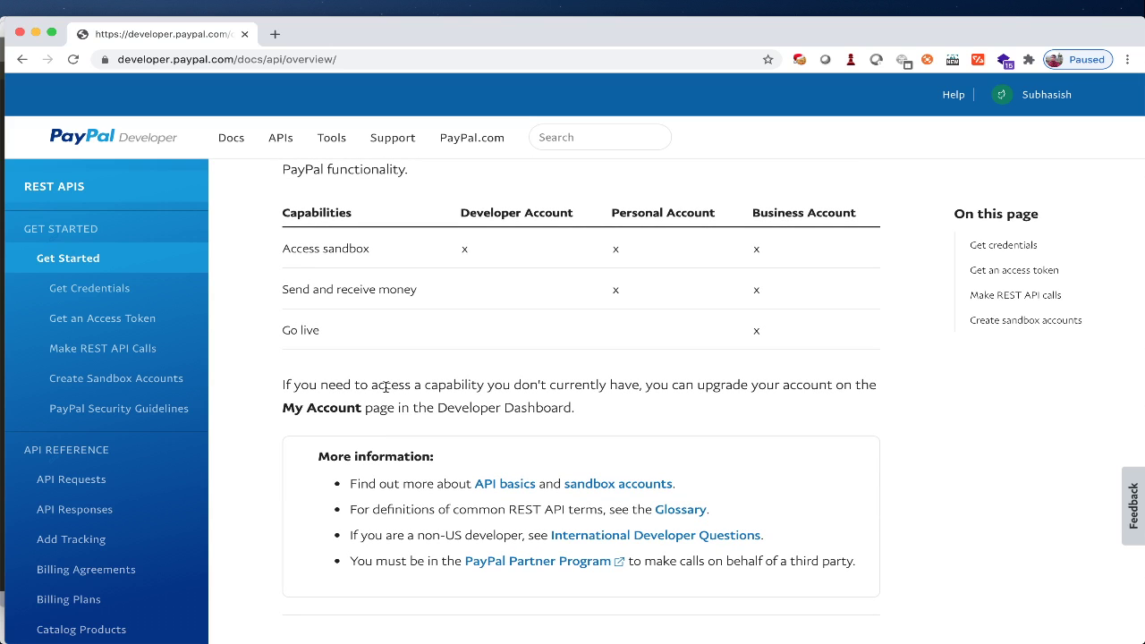
scroll(385, 386, down, 4)
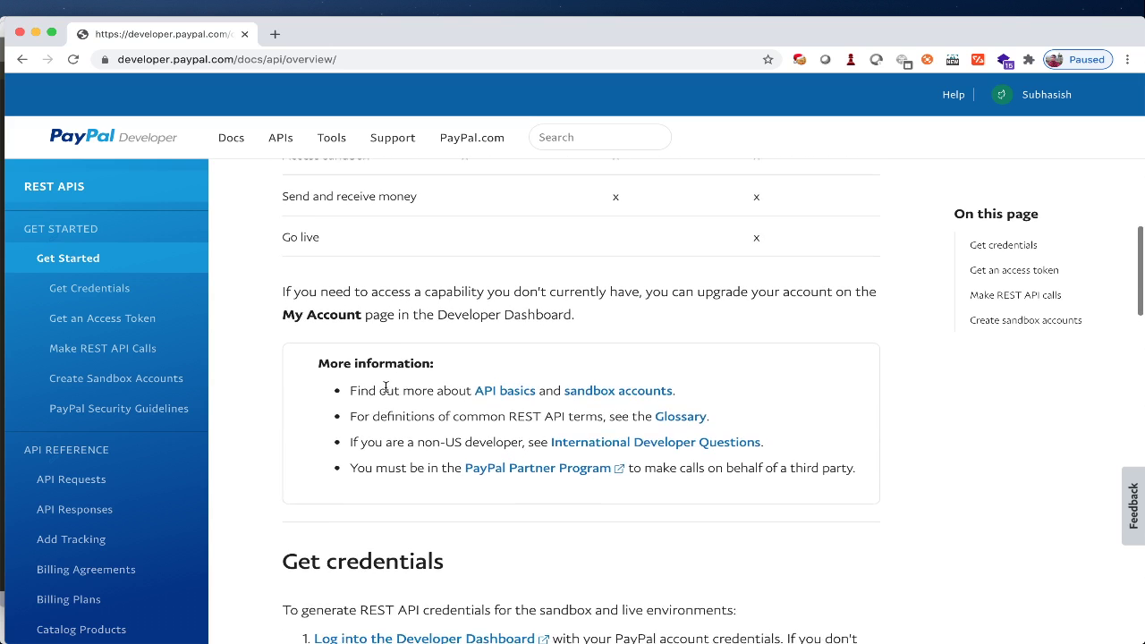
scroll(385, 387, down, 15)
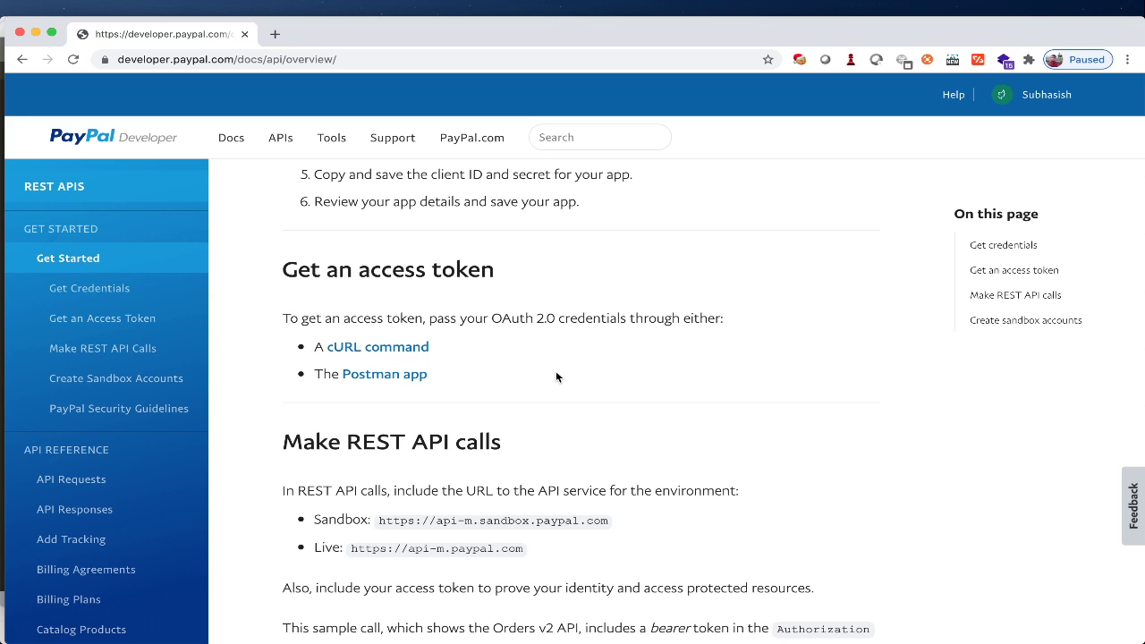
Open the Postman app guide for getting an access token in a new browser tab and read its instructions
scroll(555, 376, down, 1)
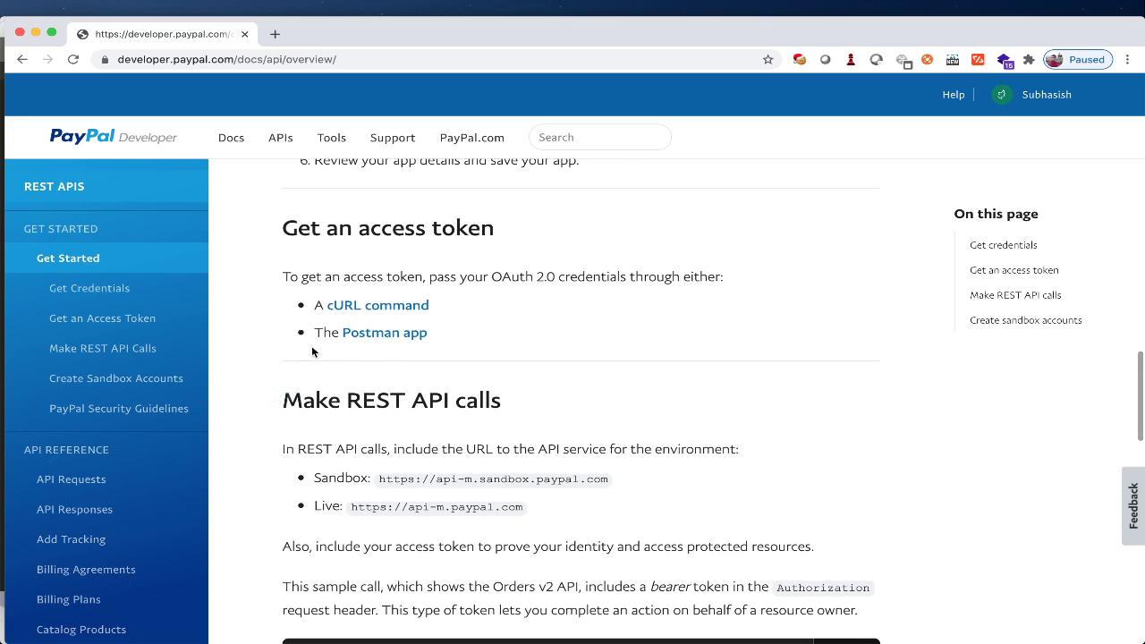
right_click(400, 331)
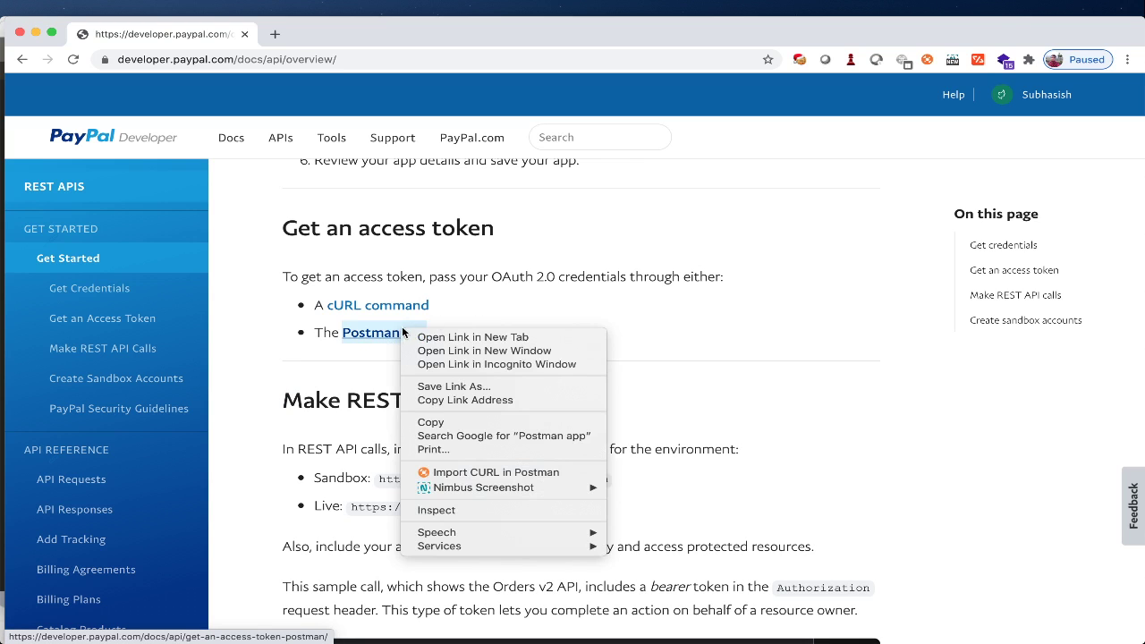
click(474, 336)
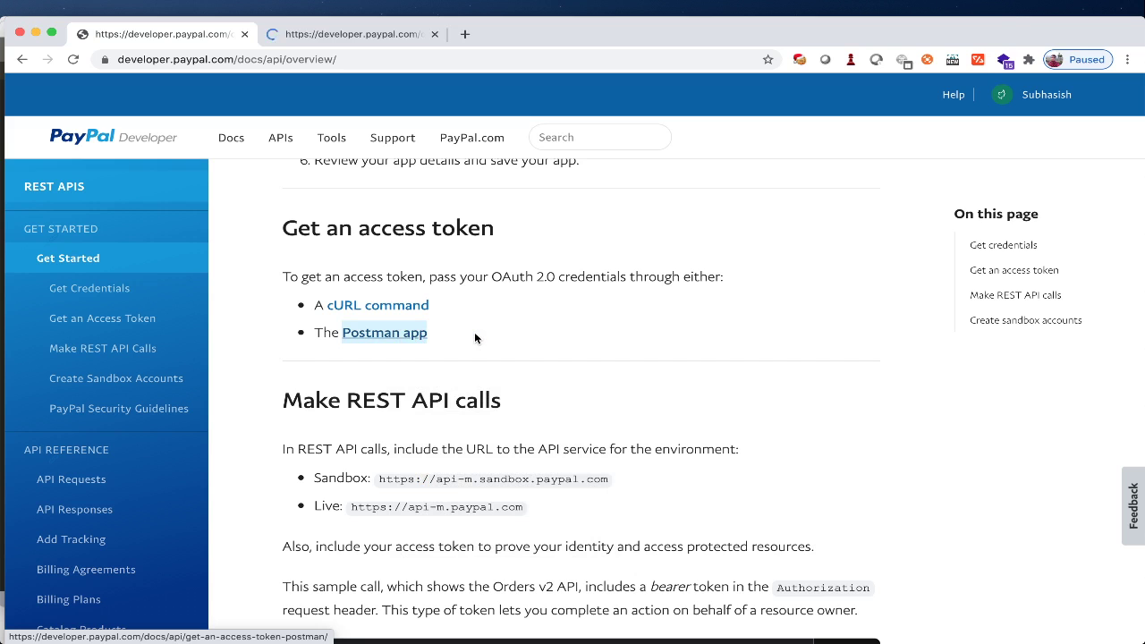
click(340, 33)
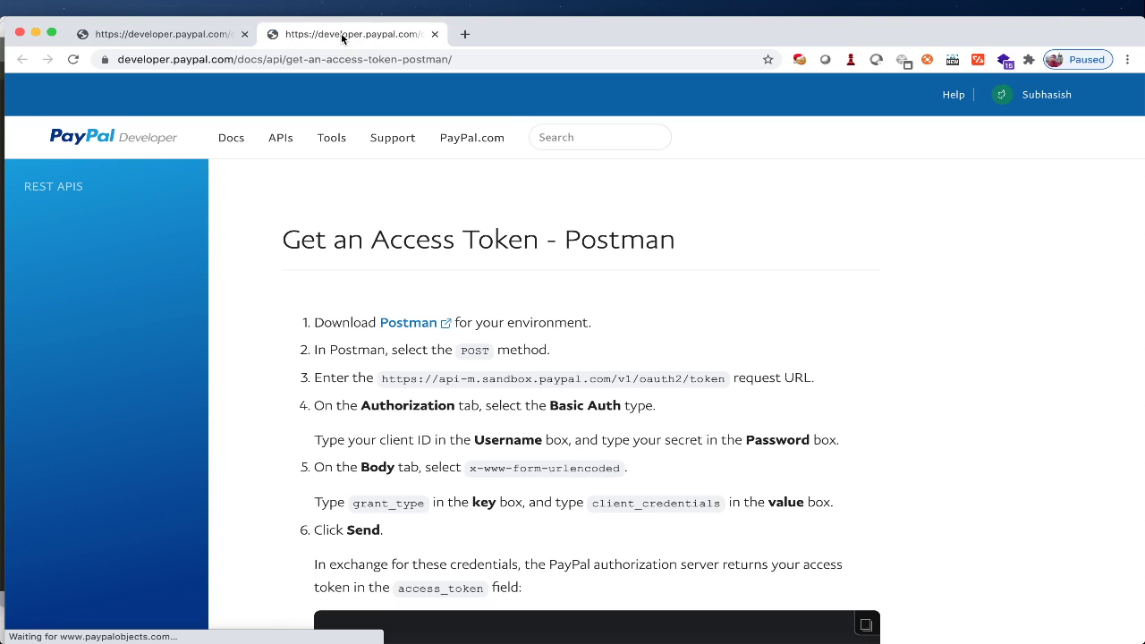
scroll(577, 332, down, 3)
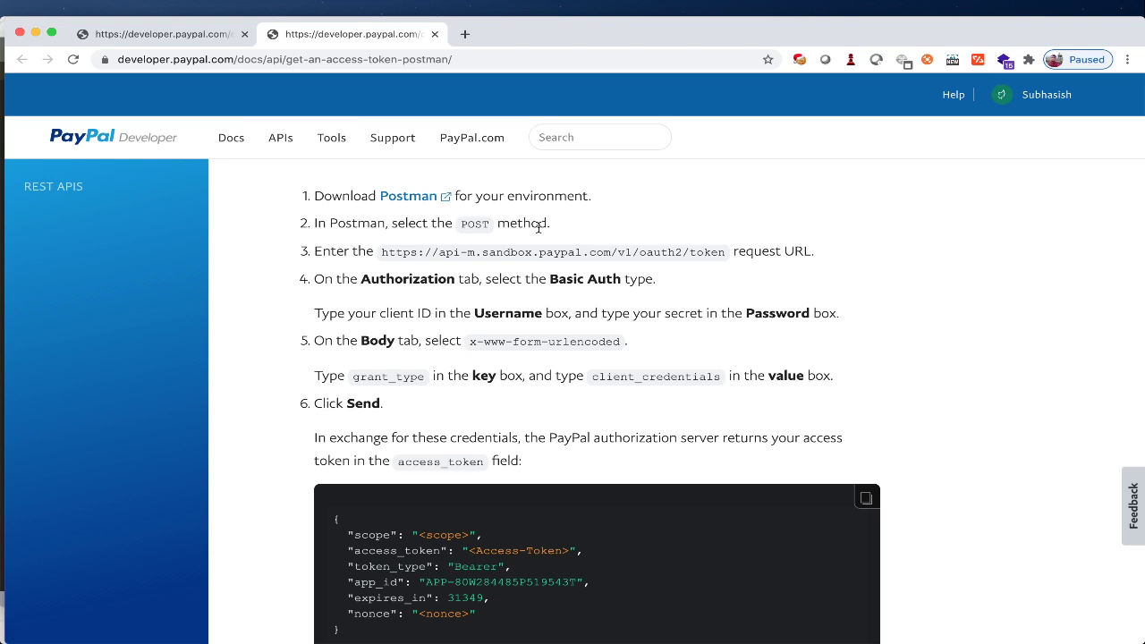
Switch to Postman and create a new collection named PaypalAPIs
key(super+Tab)
key(super+Tab)
key(super+Tab)
key(super+Tab)
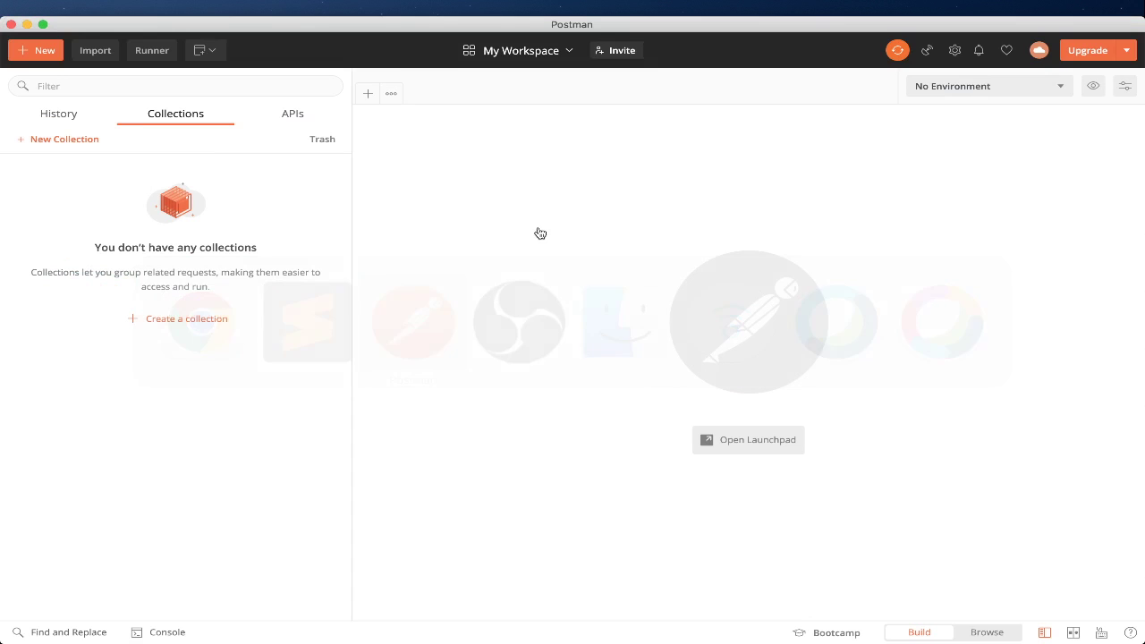
click(87, 140)
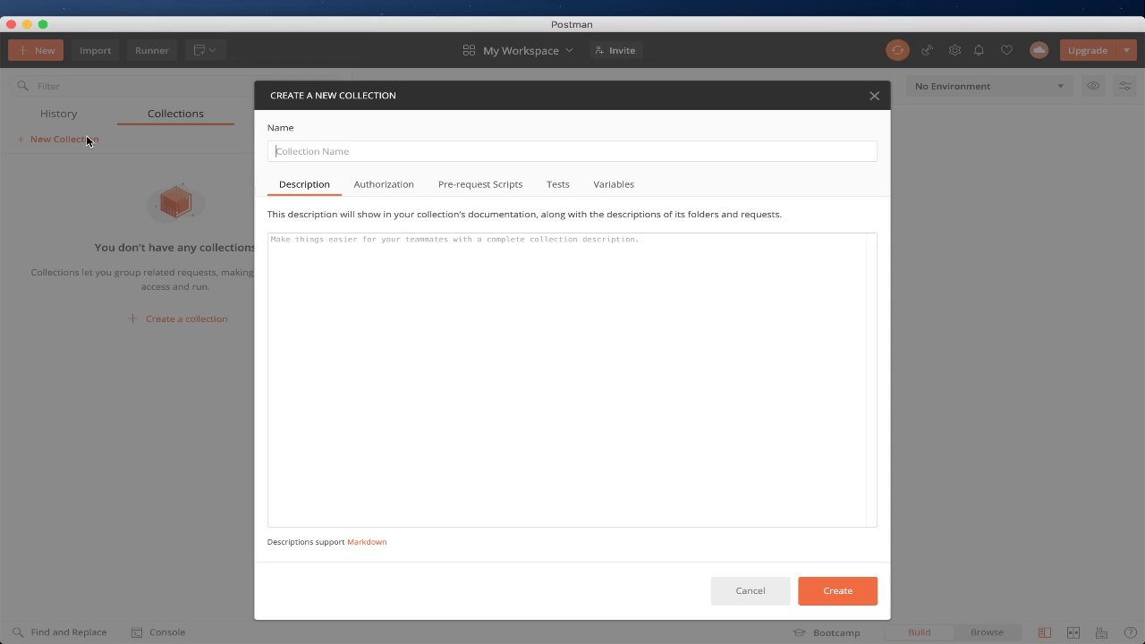
text(Pa)
text(PIs)
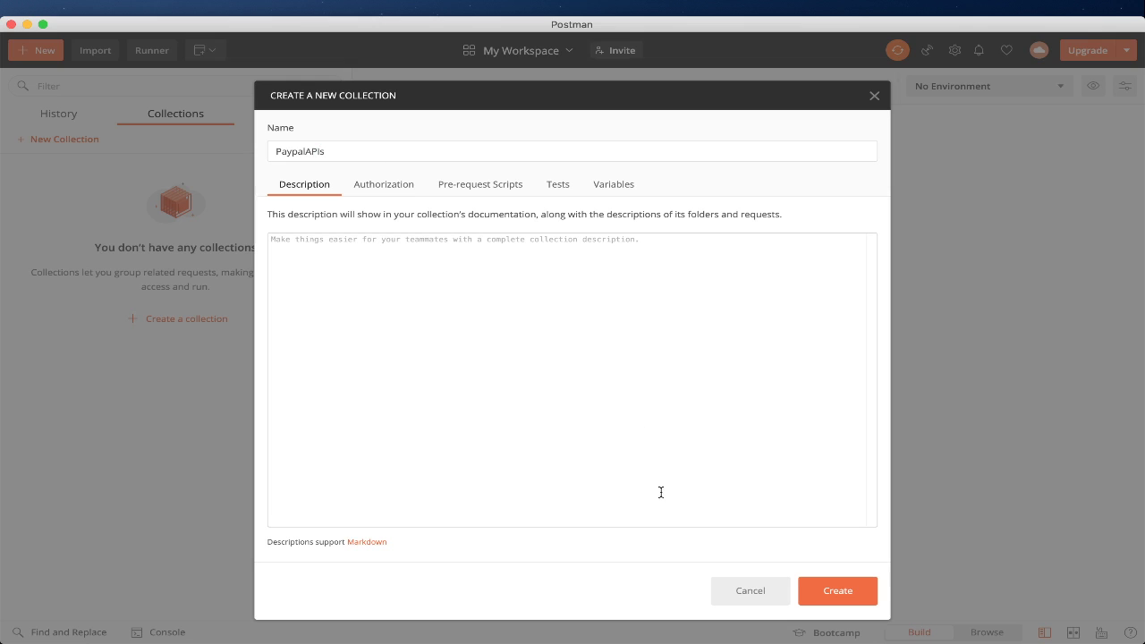
click(871, 593)
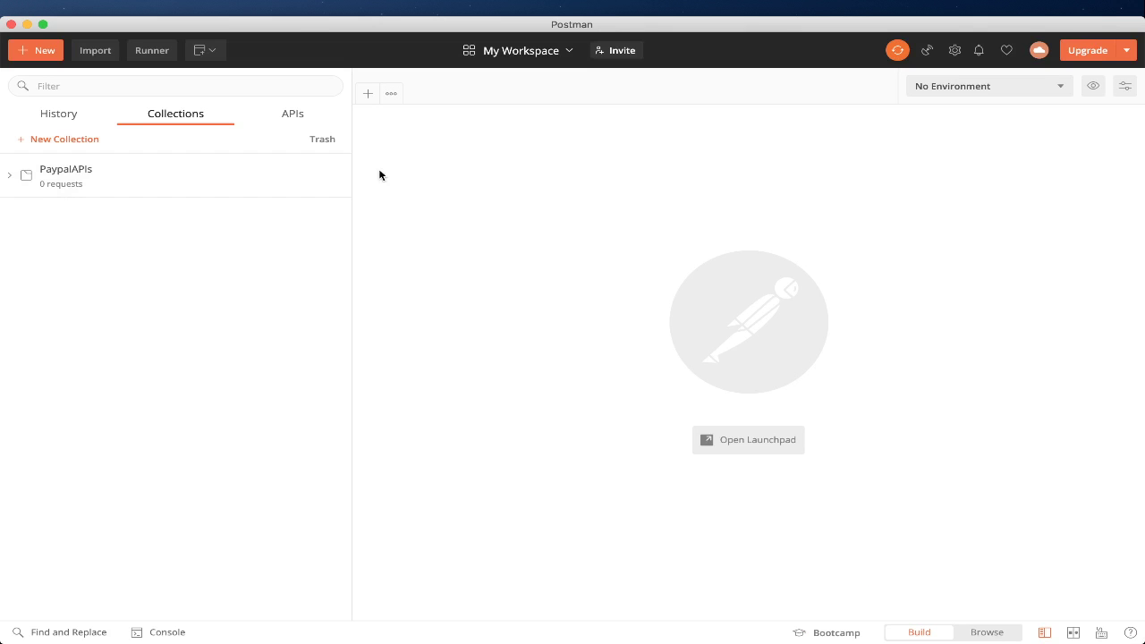
click(339, 169)
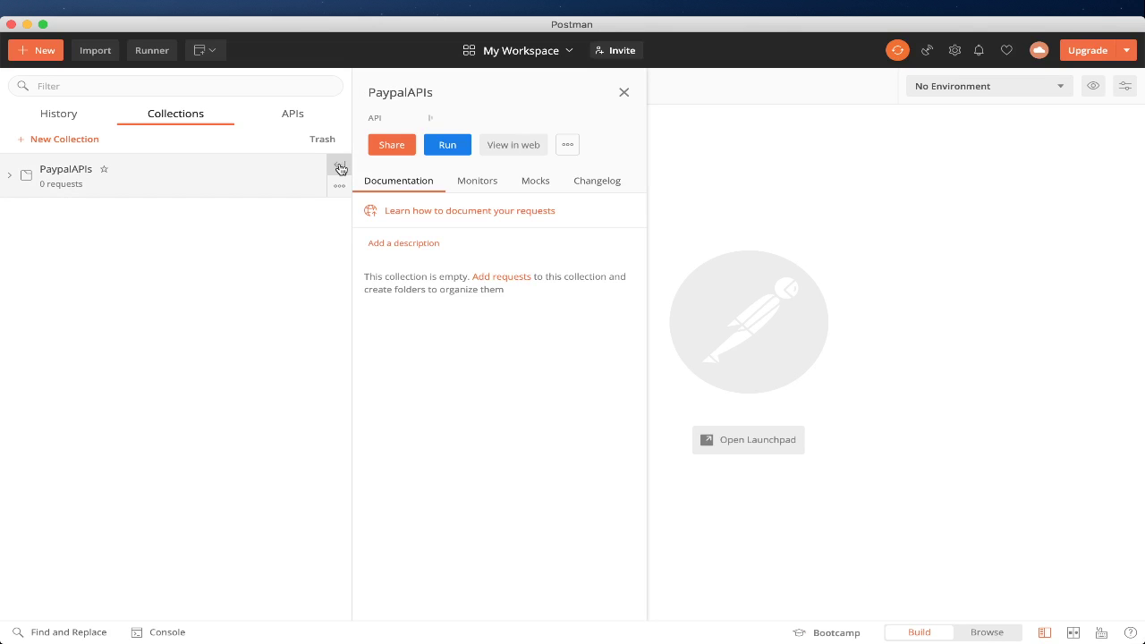
click(347, 188)
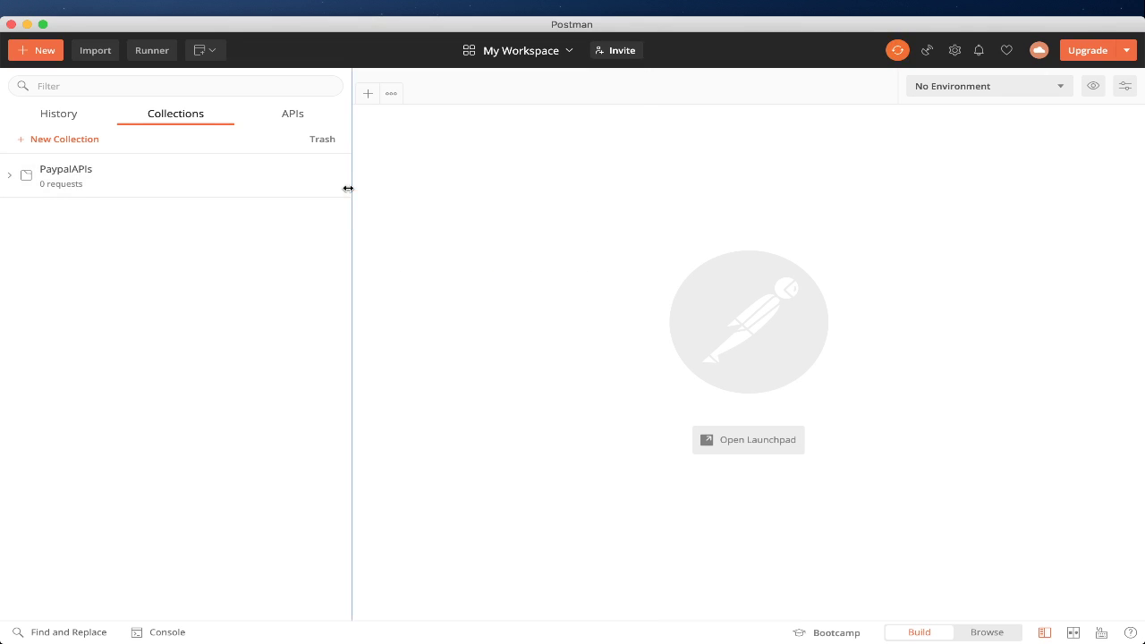
click(340, 187)
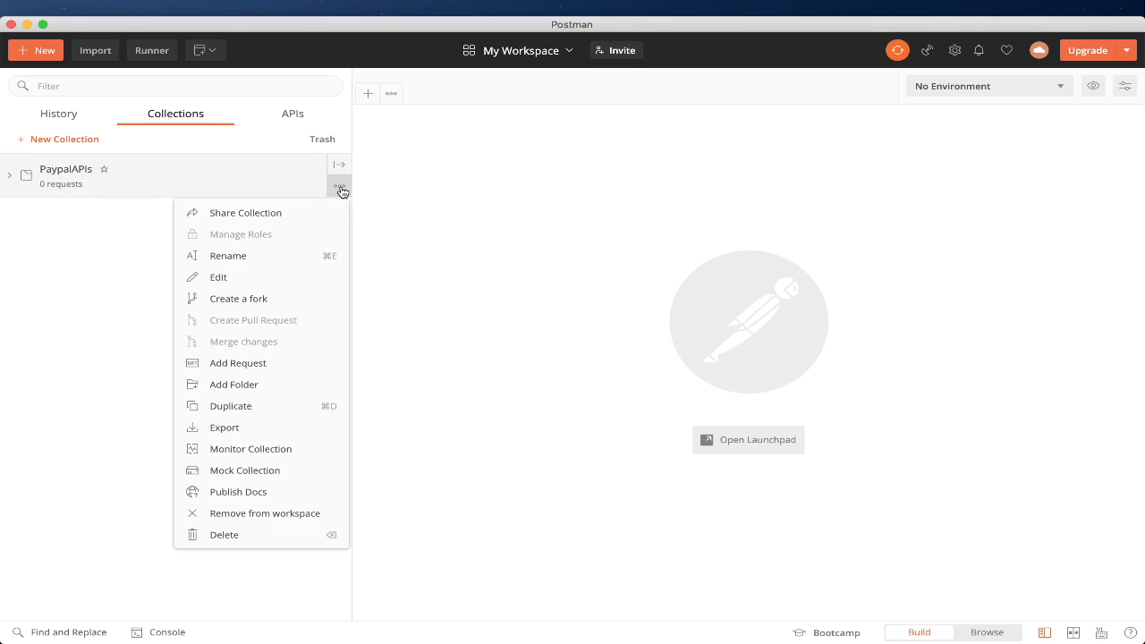
click(264, 362)
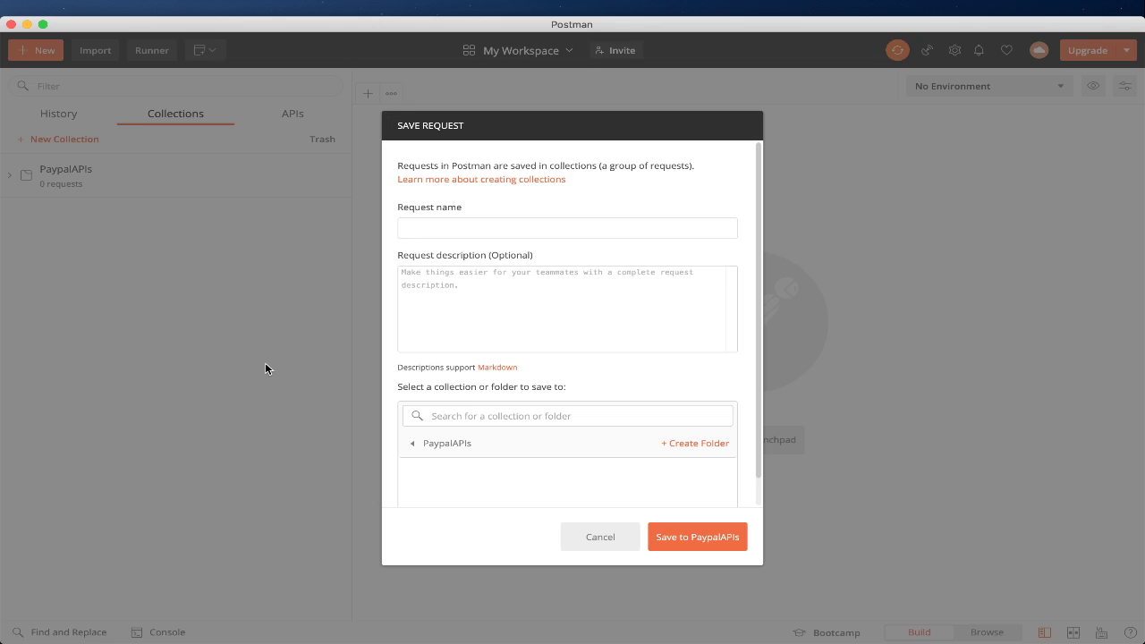
click(600, 538)
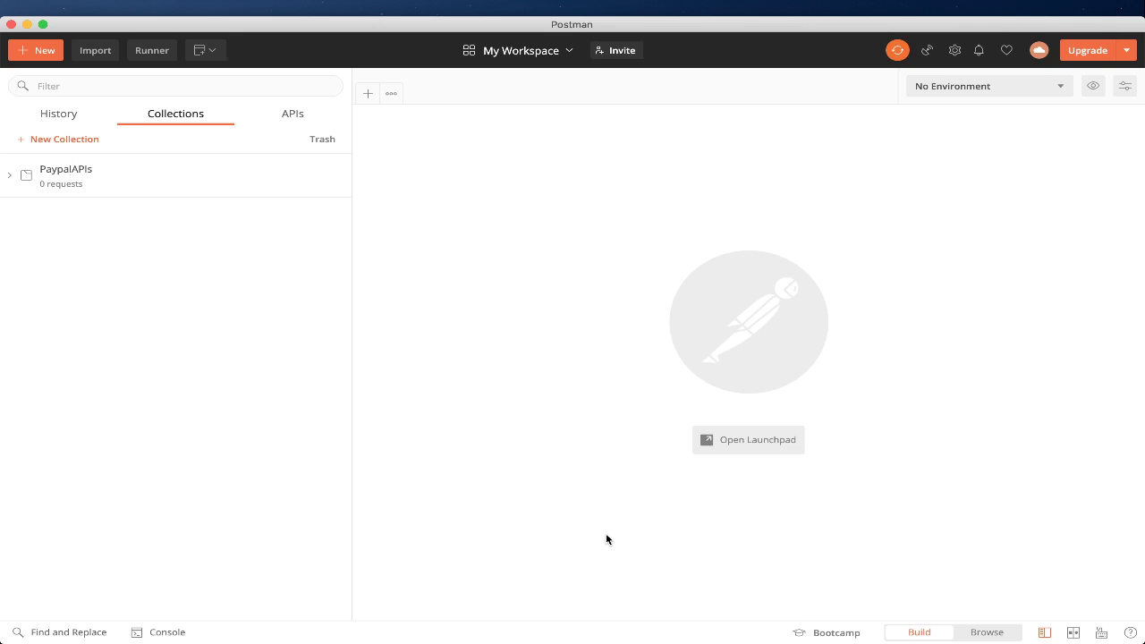
Open a new untitled request and set its method to POST
click(368, 93)
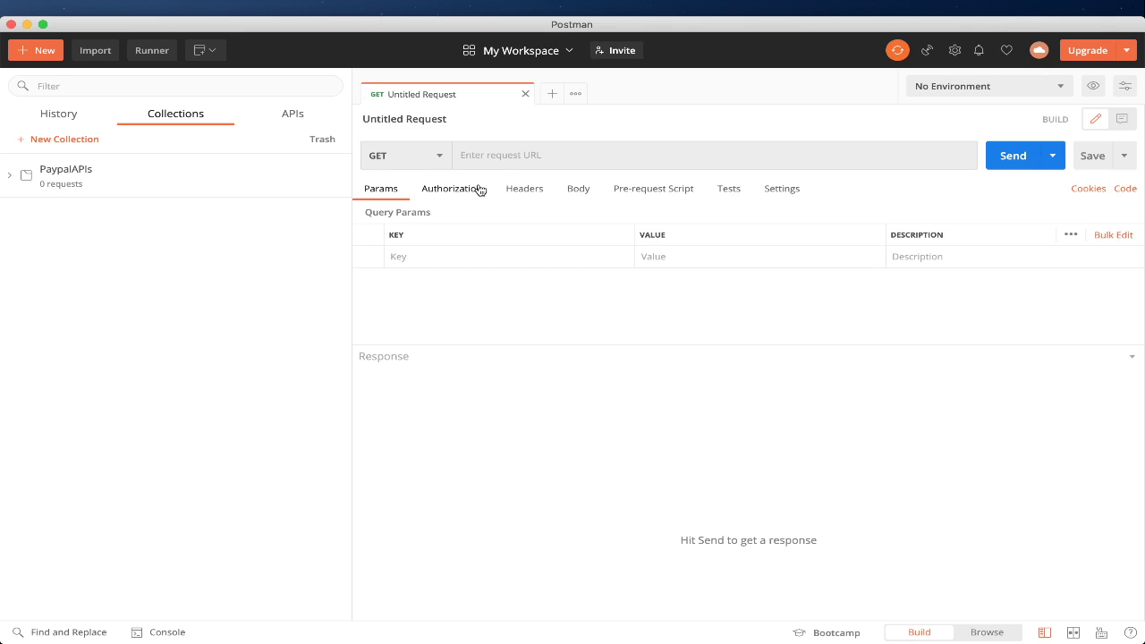
click(439, 156)
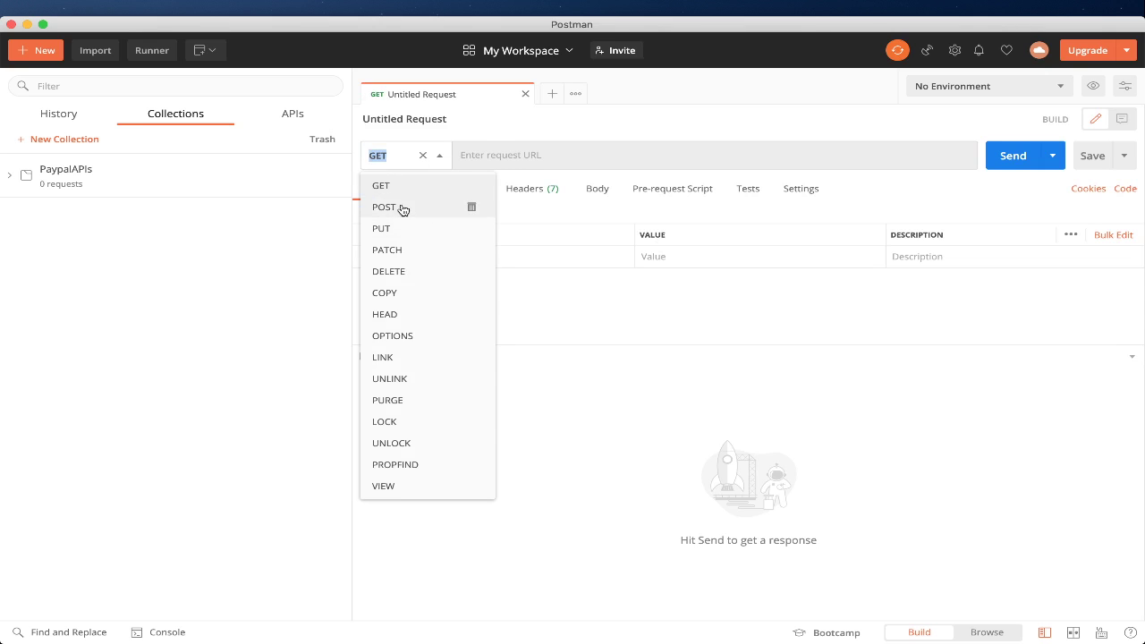
click(401, 207)
key(super+Tab)
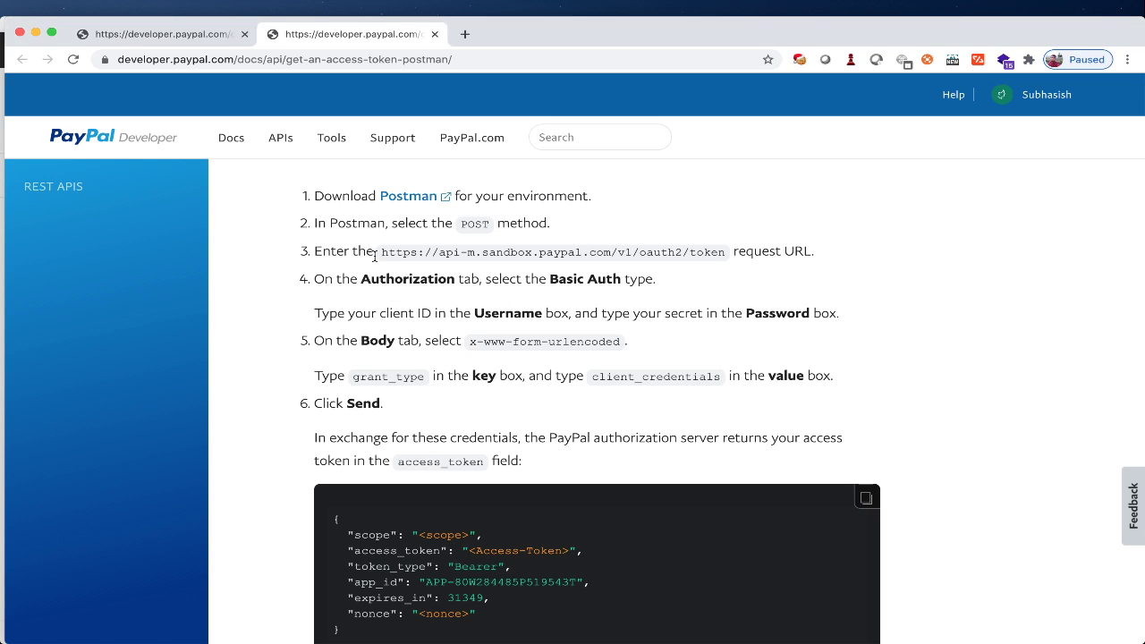
drag(384, 252, 723, 252)
key(super+c)
key(super+Tab)
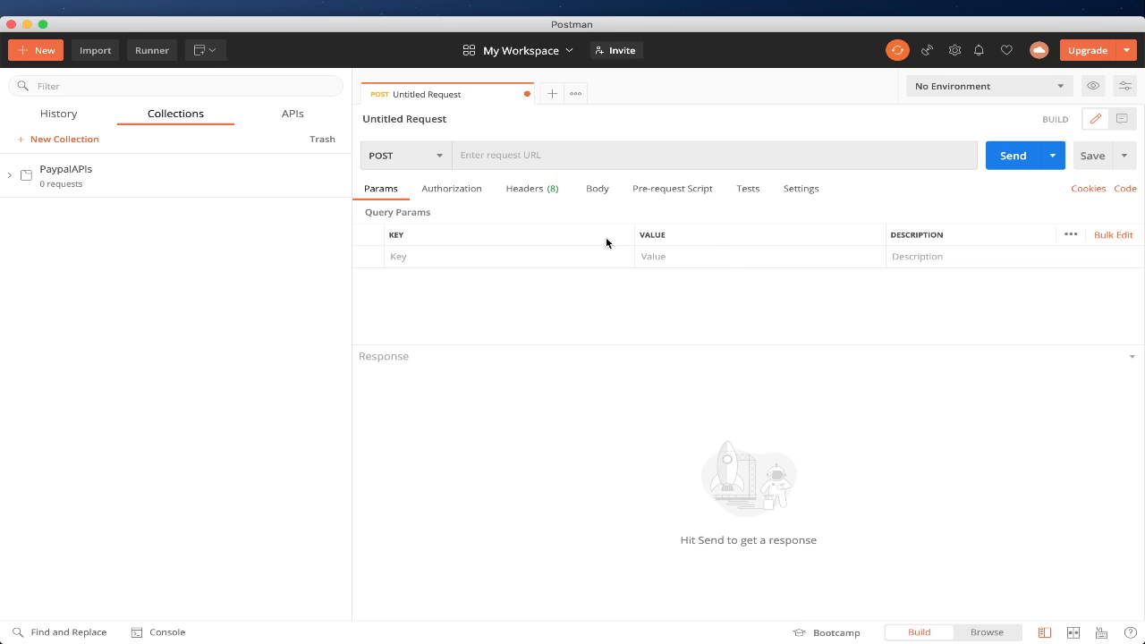
click(505, 157)
key(super+v)
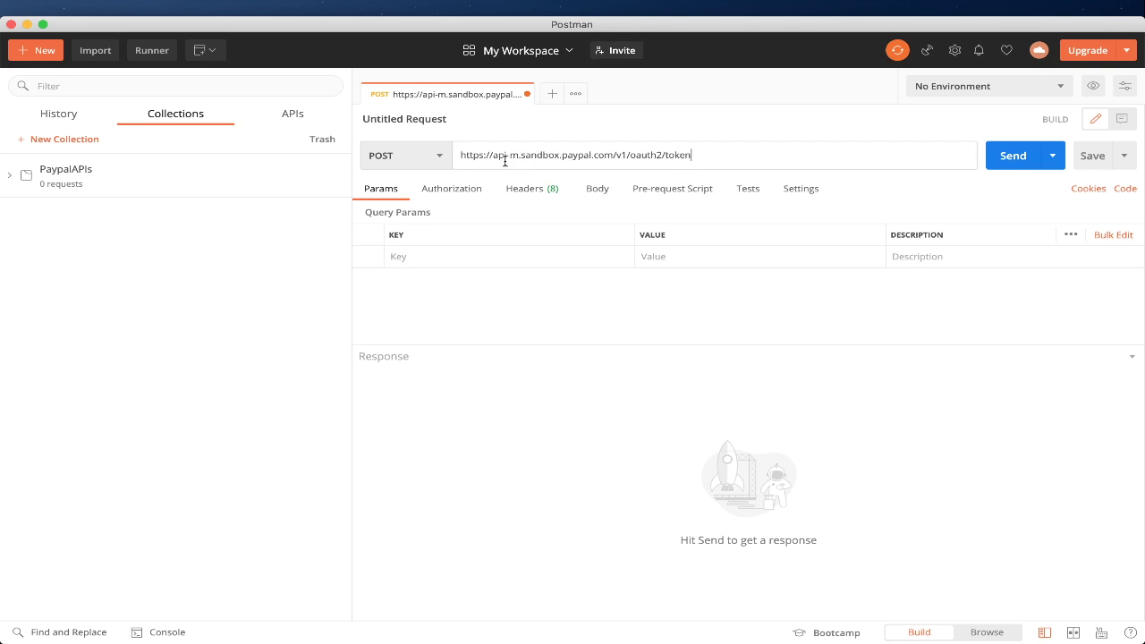
Check the PayPal guide for the required authorization type and set the Postman request's authorization to Basic Auth
key(super+Tab)
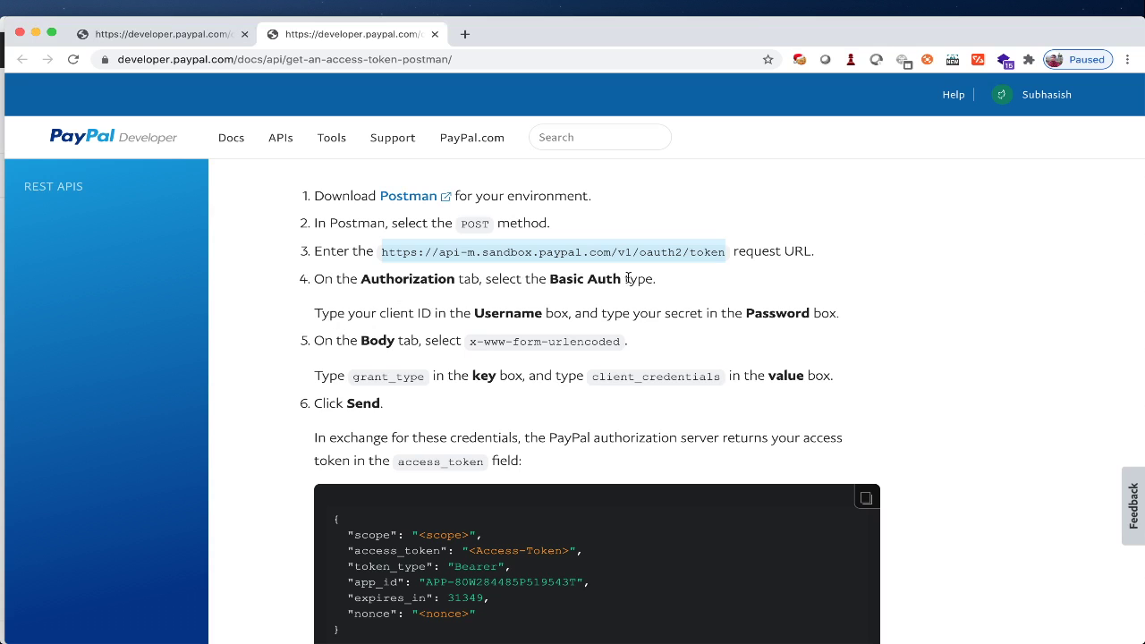
key(super+Tab)
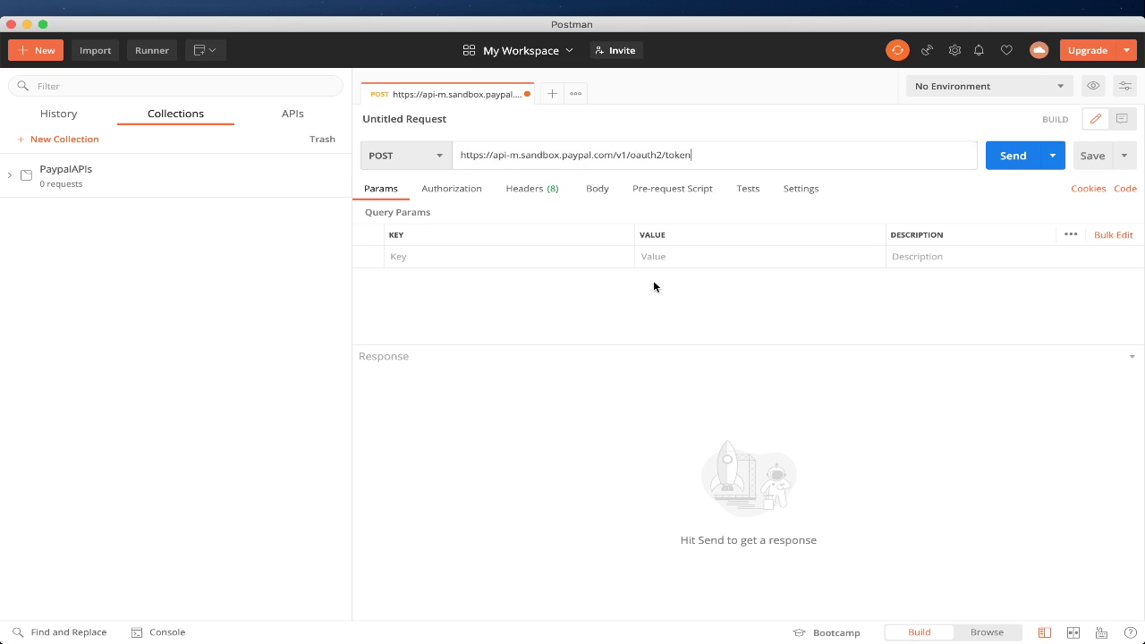
click(456, 193)
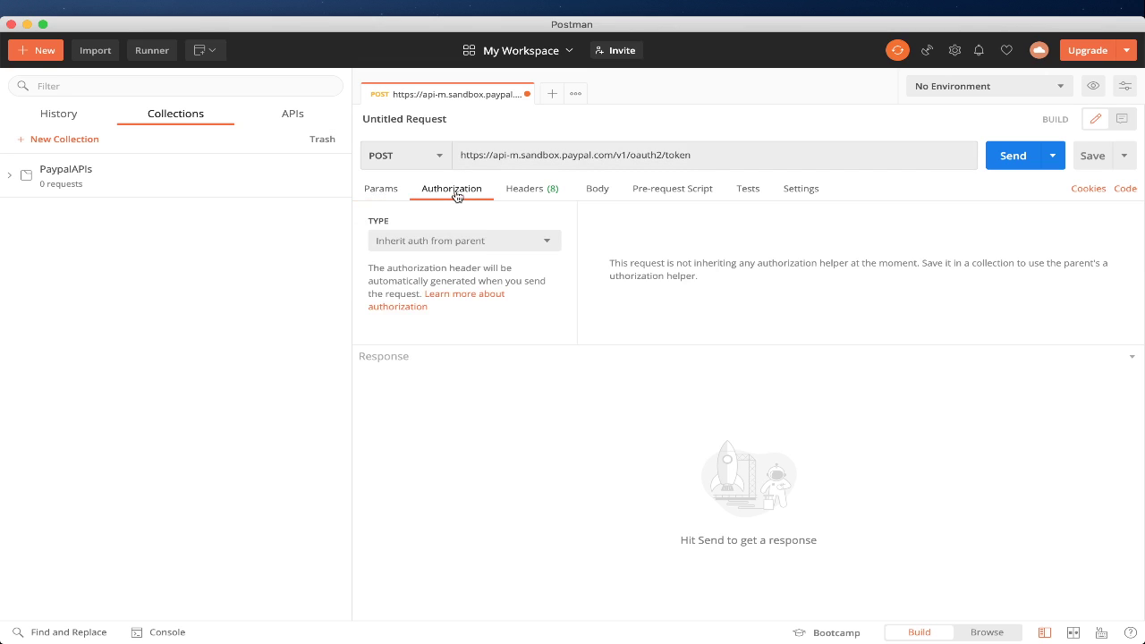
click(522, 245)
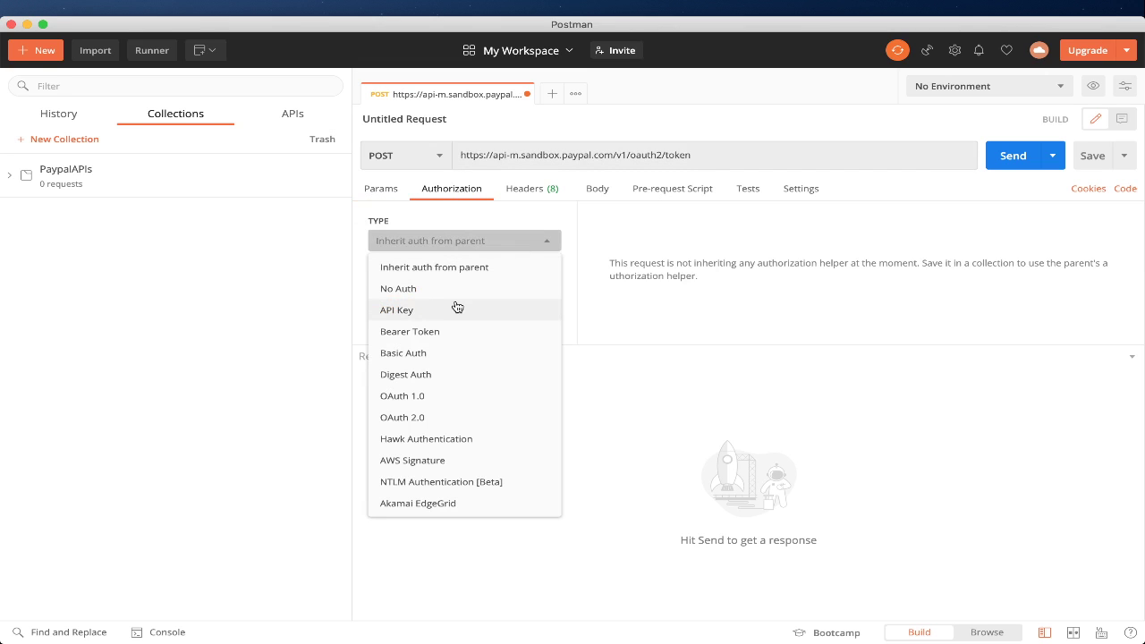
key(super+Tab)
key(super+Tab)
key(super+Tab)
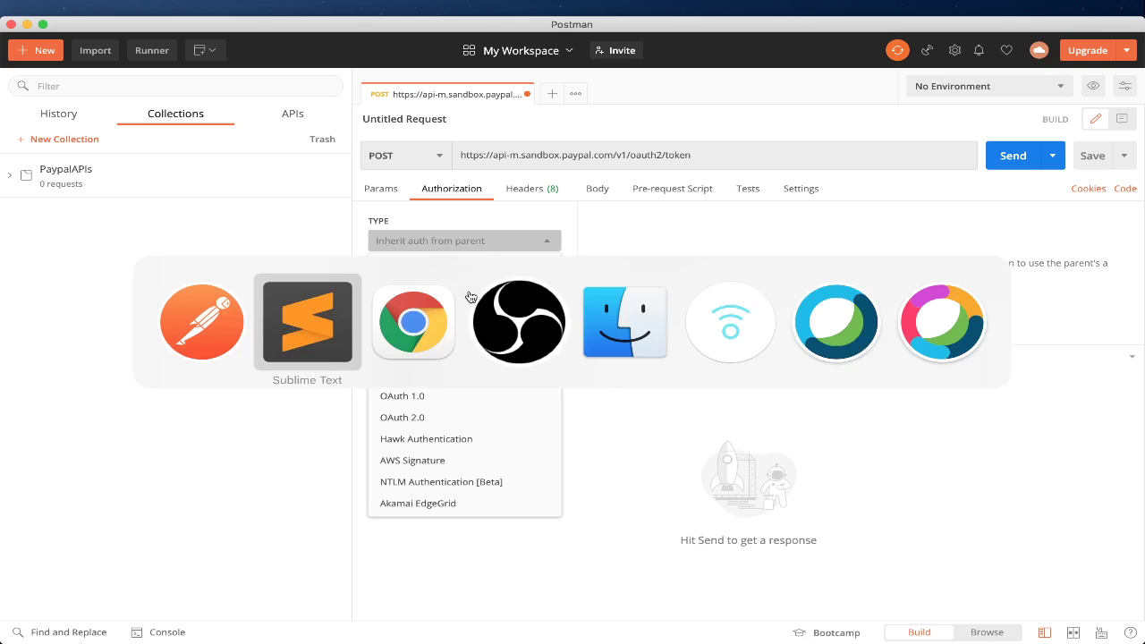
key(super+Tab)
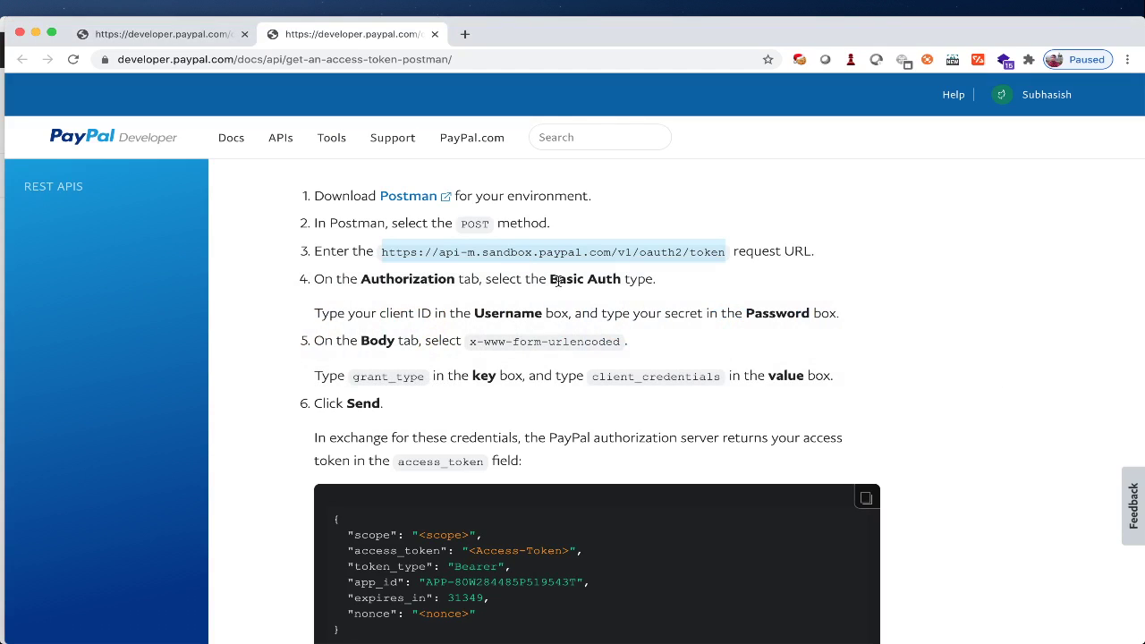
key(super+Tab)
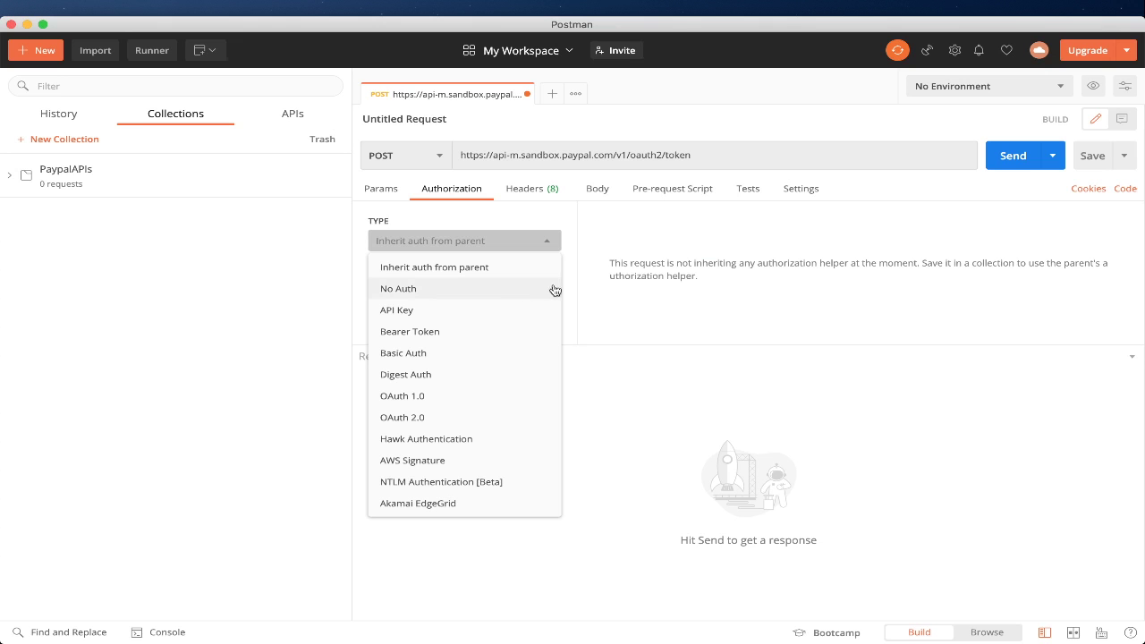
click(419, 354)
Read the guide's instructions on the client ID and secret, and inspect the request's Username and Password fields in Postman
key(super+Tab)
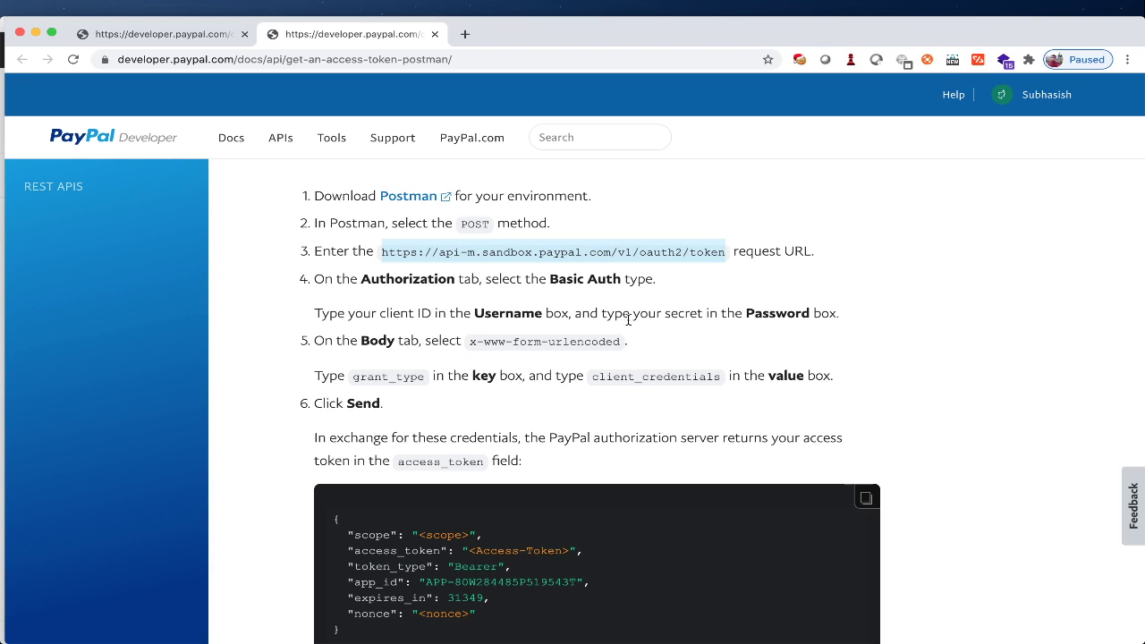
key(super+Tab)
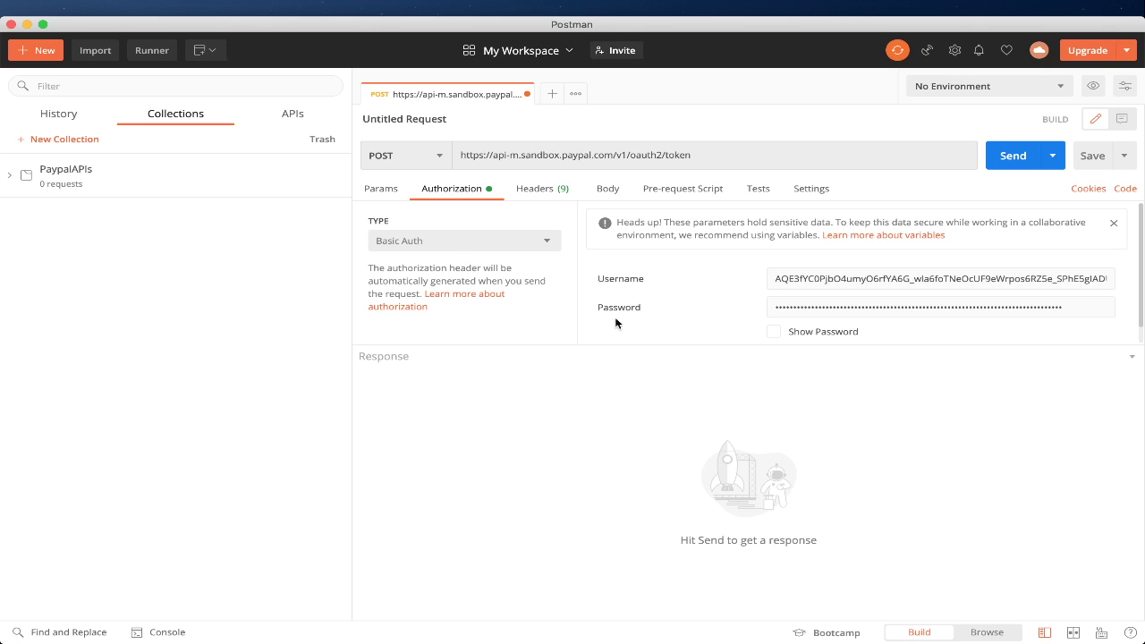
click(807, 275)
double_click(832, 276)
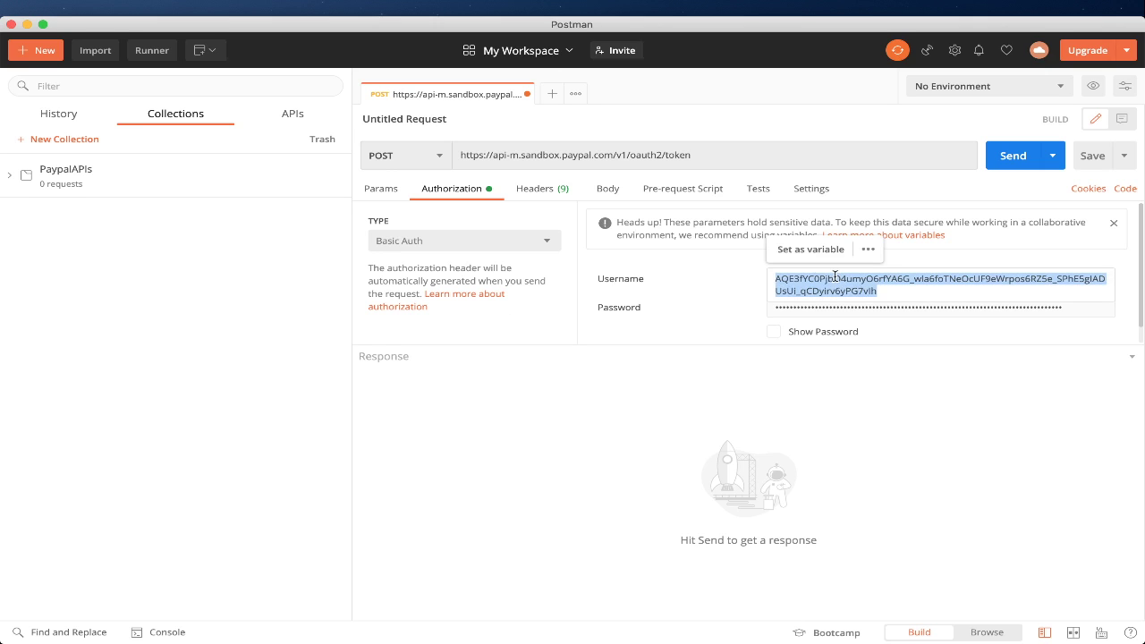
click(726, 278)
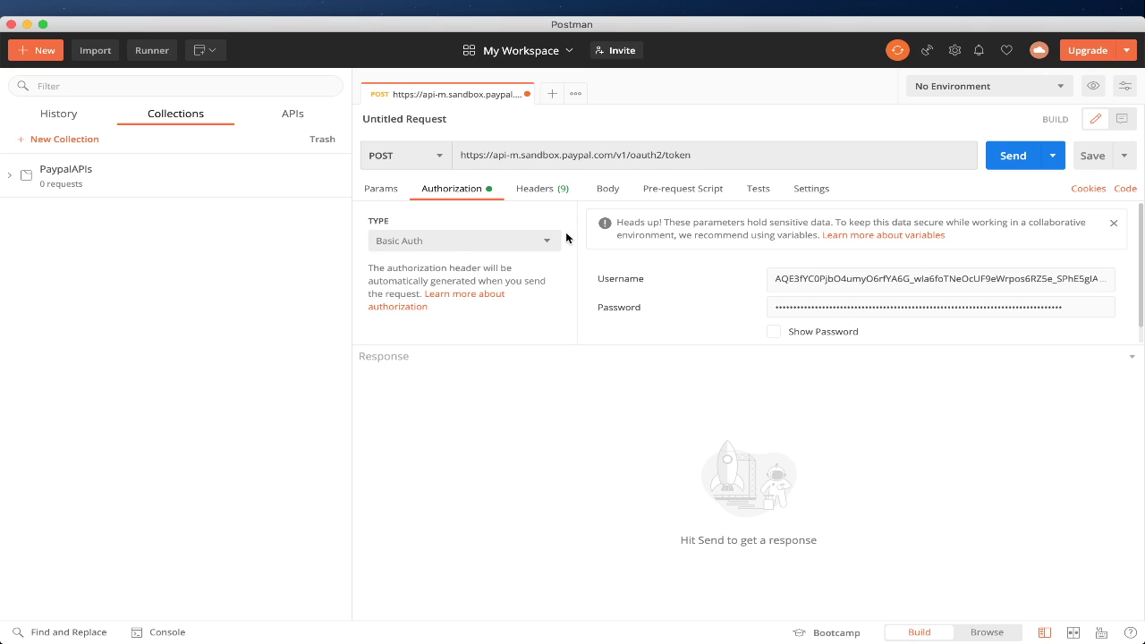
Switch to the browser and open the PayPal Developer My Account page in a new tab
key(super+Tab)
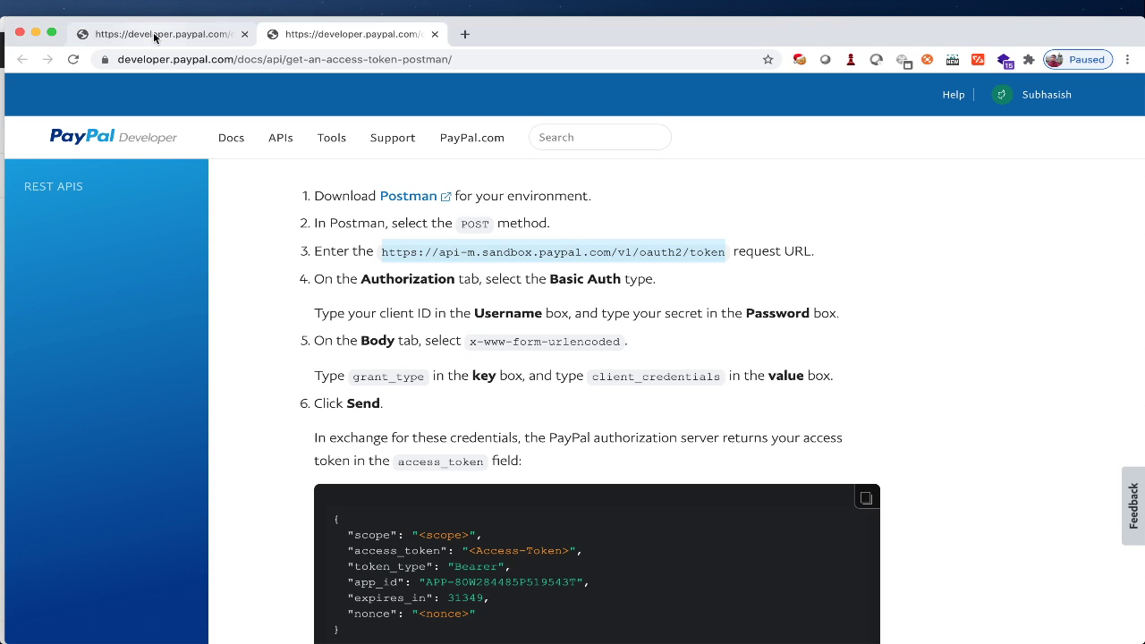
click(175, 33)
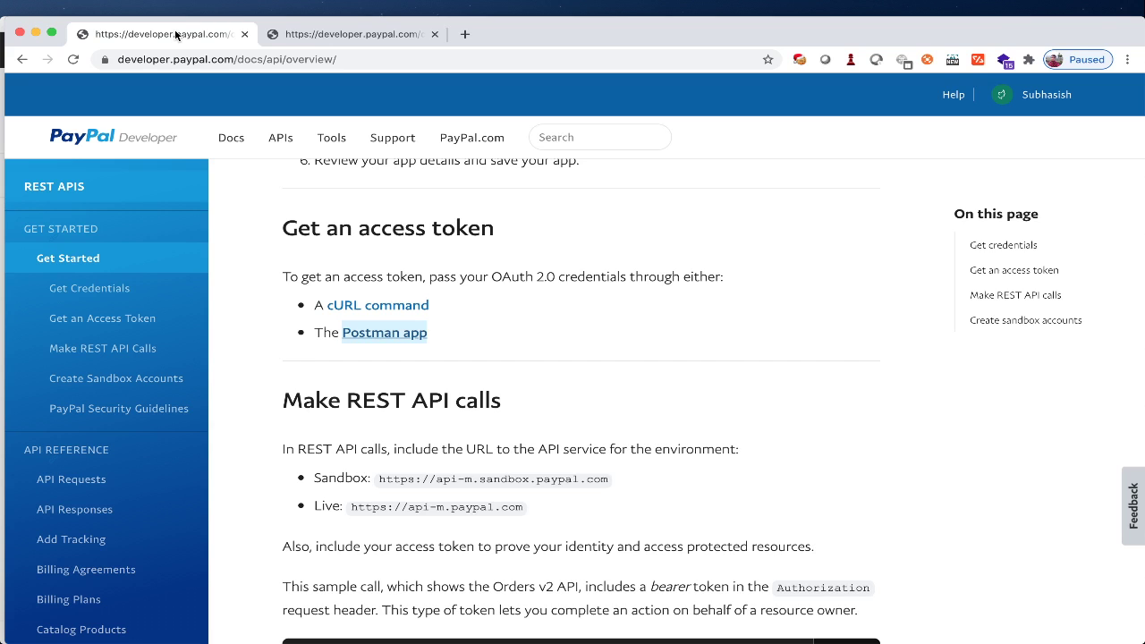
mouse_move(1048, 95)
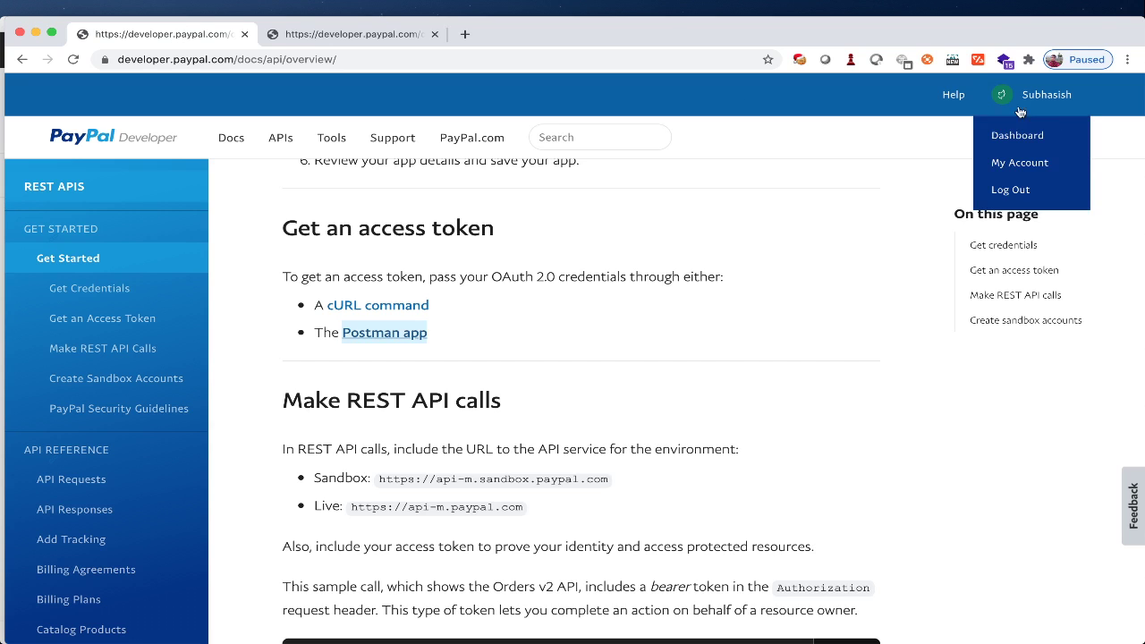
right_click(1012, 163)
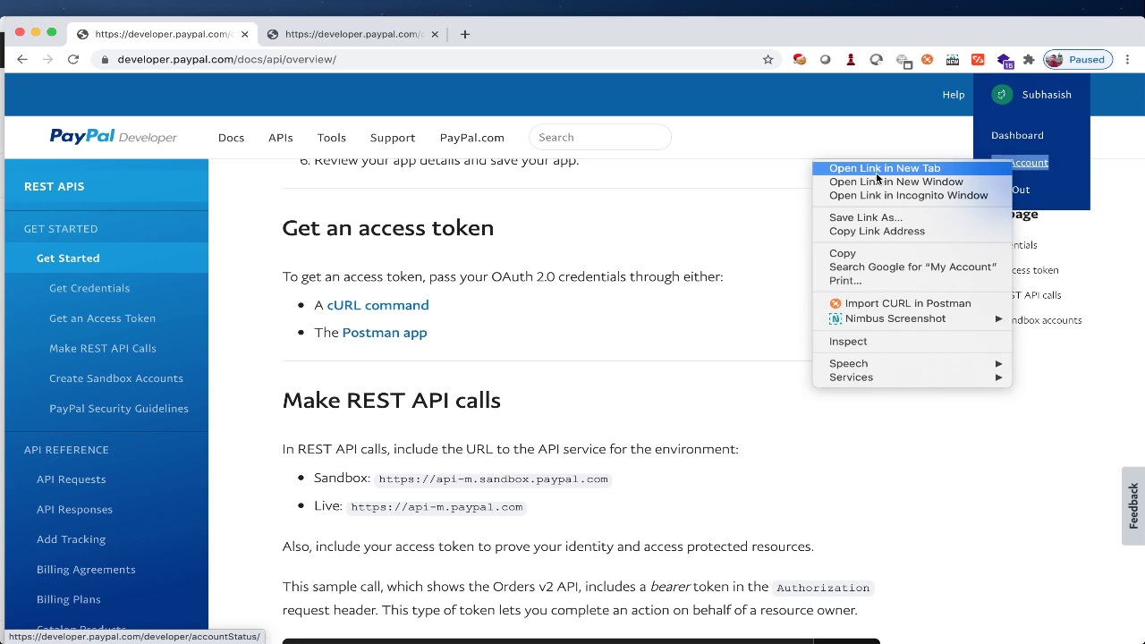
click(878, 169)
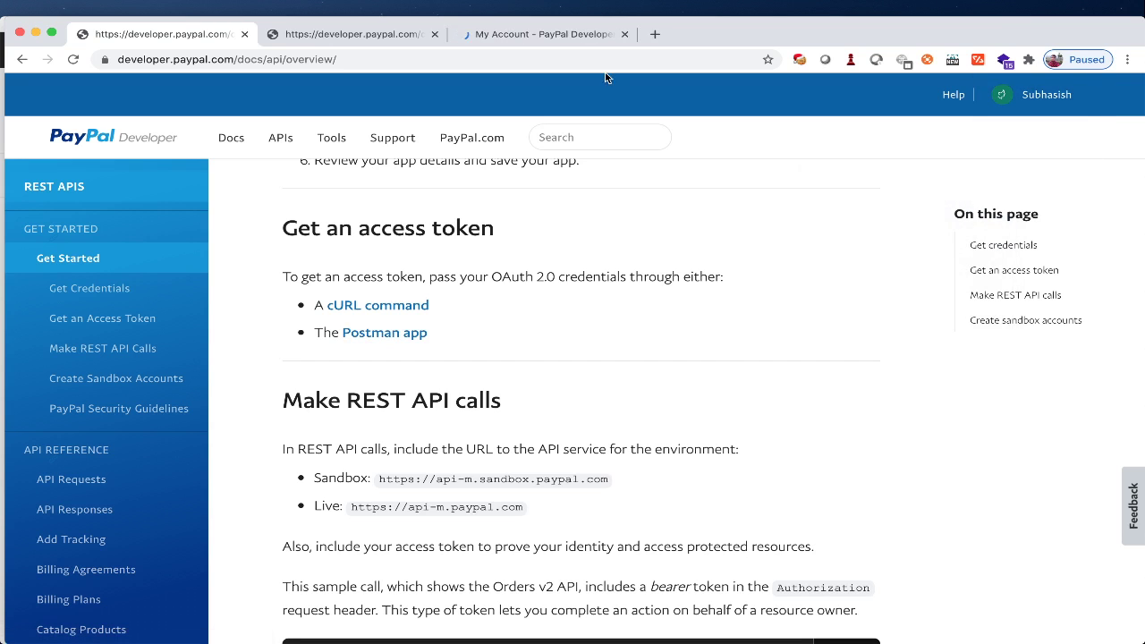
click(537, 30)
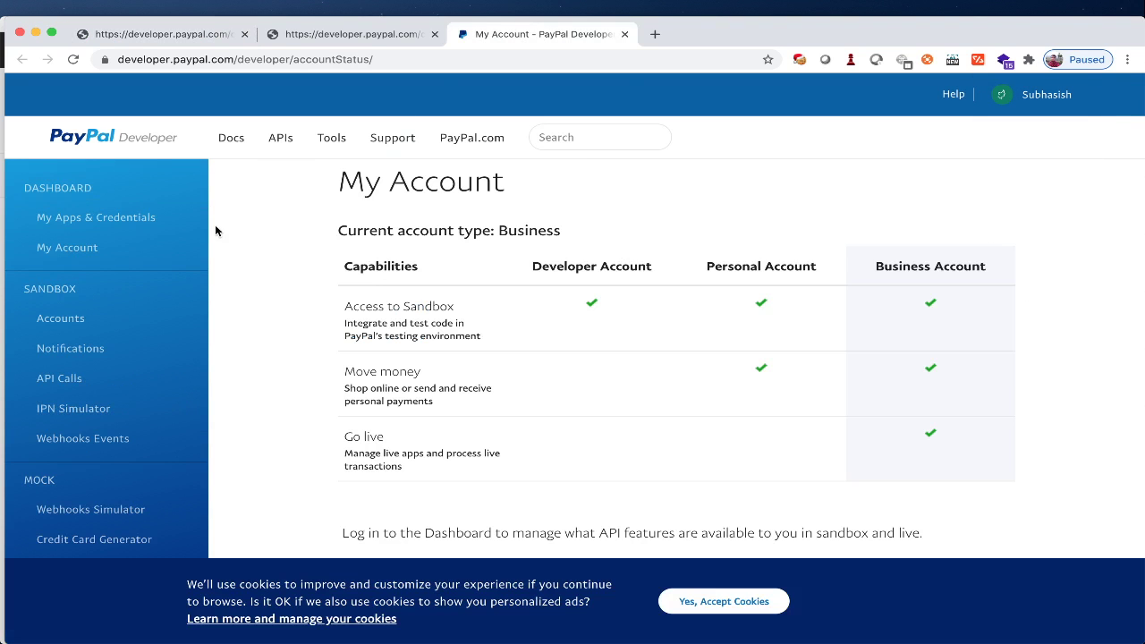
Go to My Apps & Credentials and open the details of the sandbox Default Application
click(87, 218)
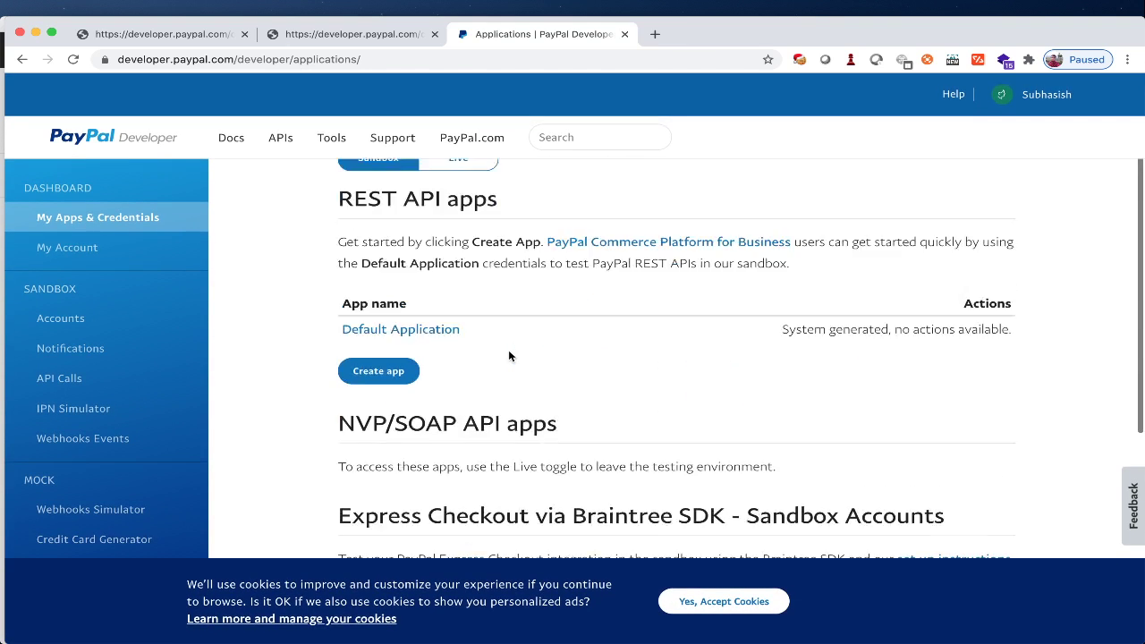
scroll(508, 356, down, 3)
scroll(508, 353, up, 4)
scroll(509, 351, down, 1)
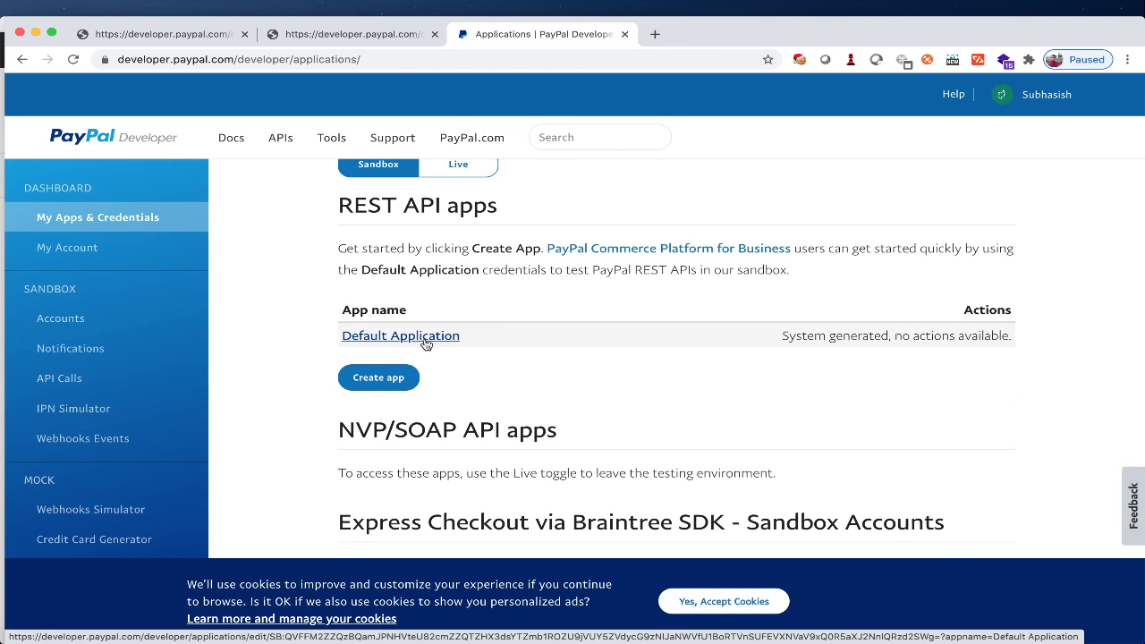
scroll(429, 343, up, 1)
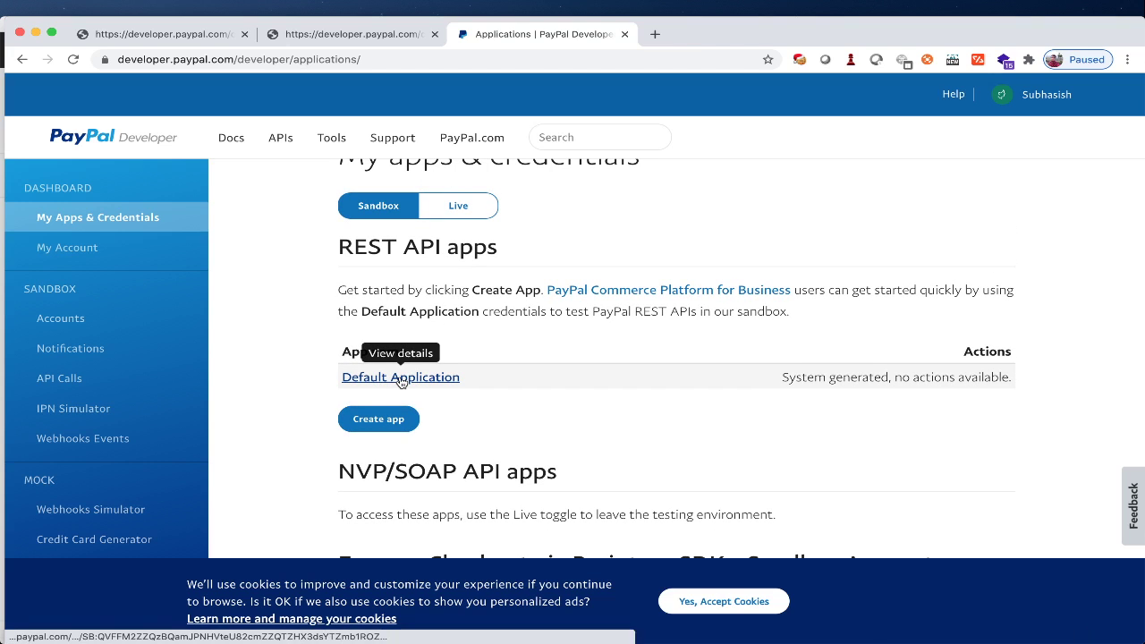
click(401, 379)
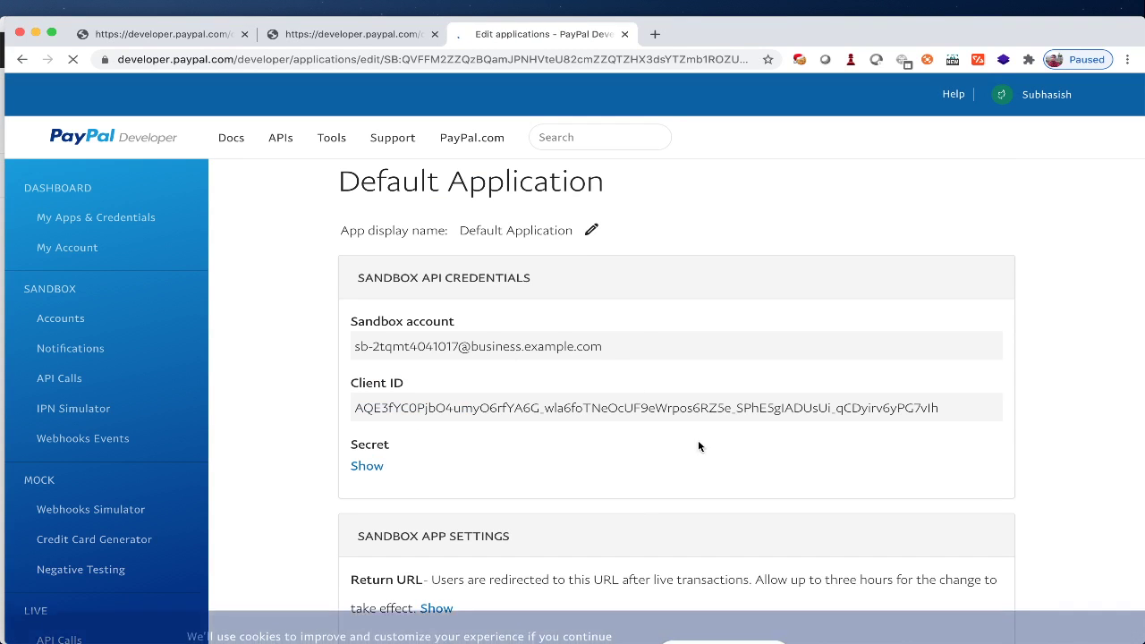
Copy the Default Application's Client ID, paste it into the empty Sublime Text file and add two line breaks after it
scroll(577, 520, down, 2)
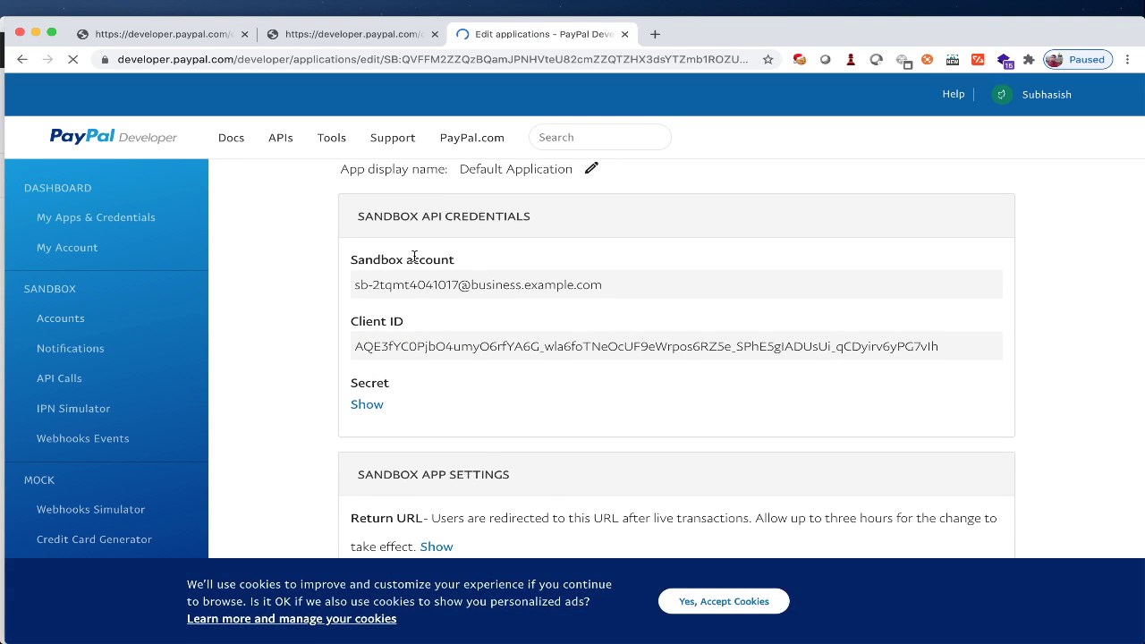
double_click(356, 346)
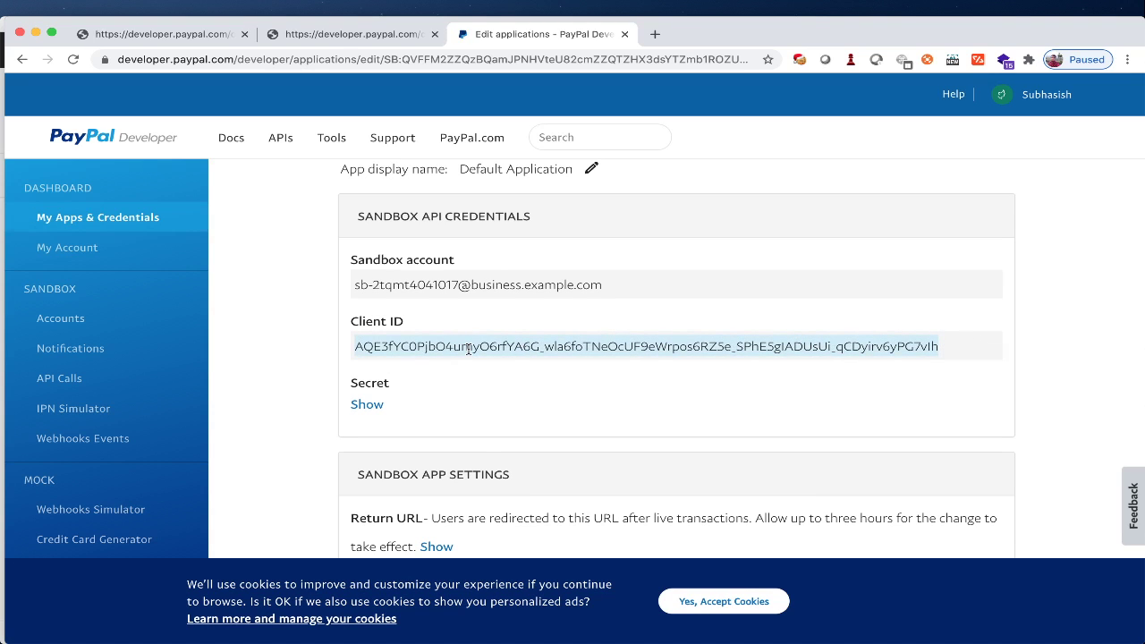
key(super+c)
key(super+Tab)
key(super+Tab)
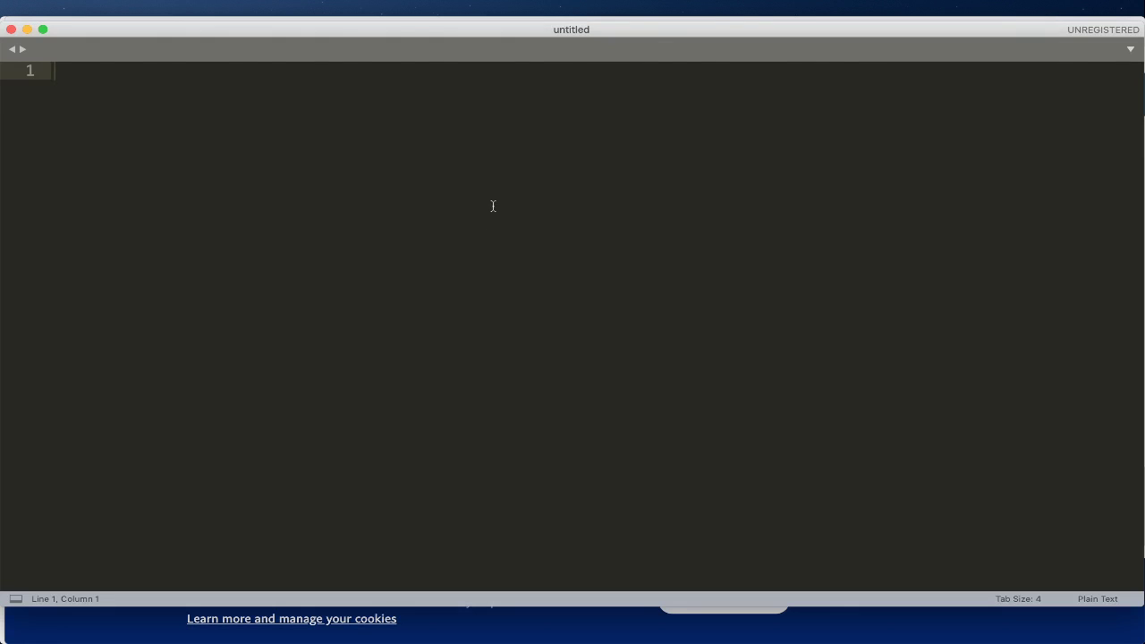
key(super+v)
key(Return)
key(Return)
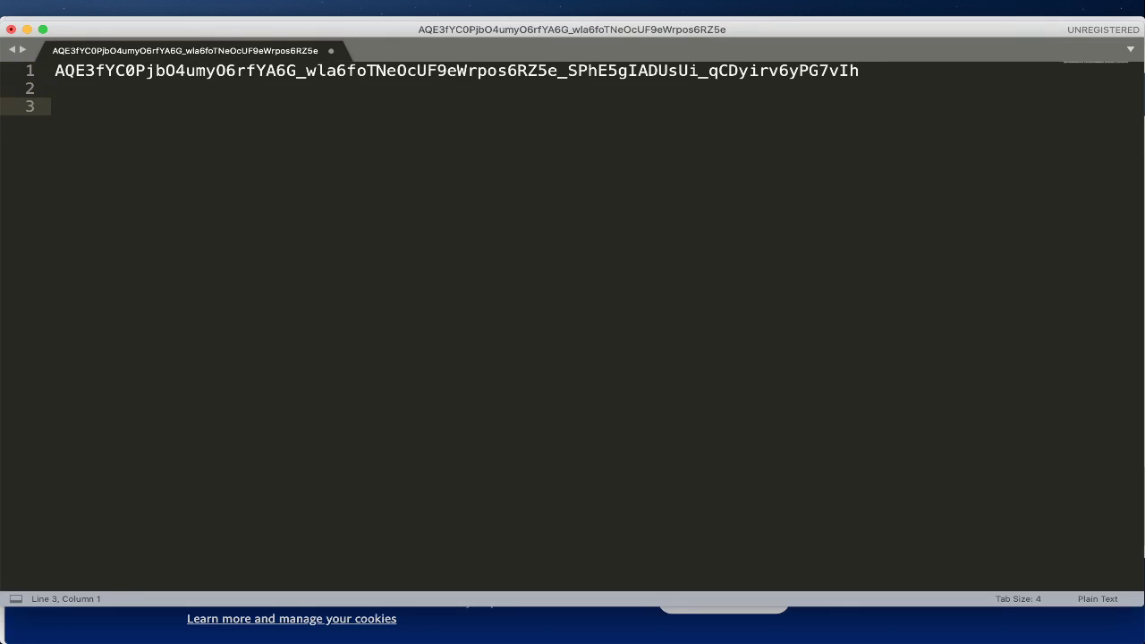
Reveal the Default Application's secret in the browser, copy it into the Sublime Text file below the client ID and add three line breaks
key(super+Tab)
scroll(616, 408, down, 2)
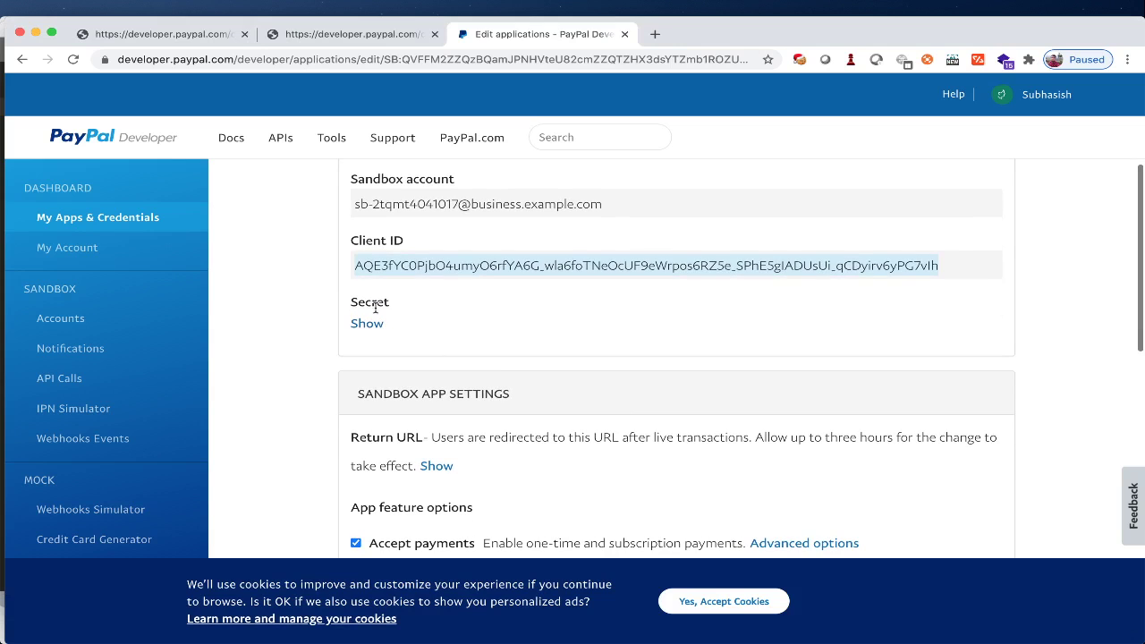
click(367, 323)
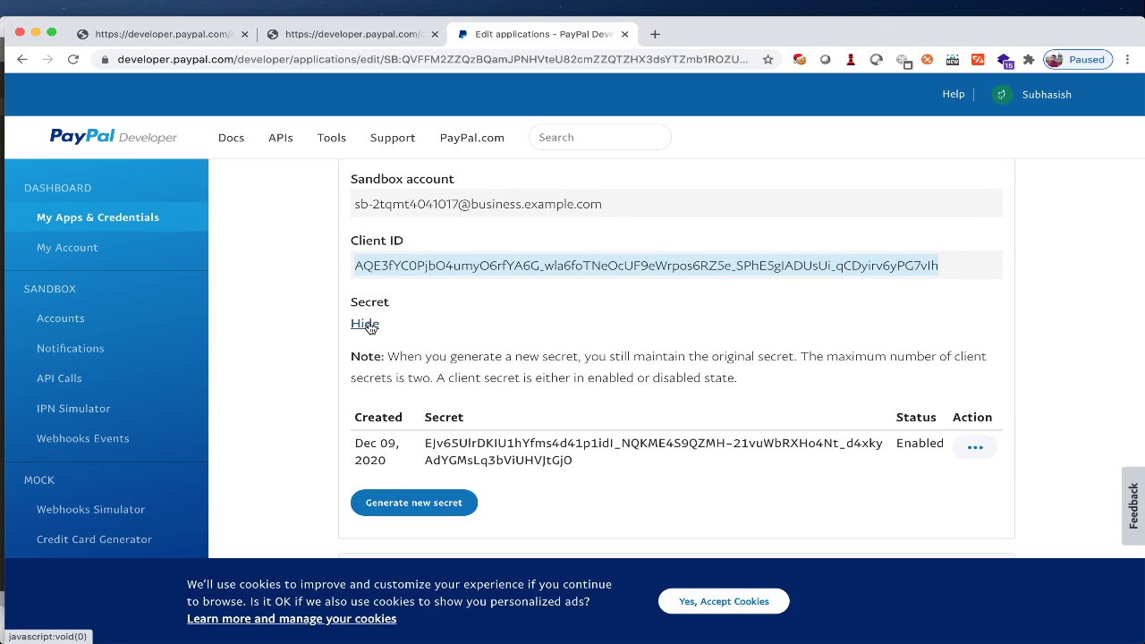
triple_click(465, 447)
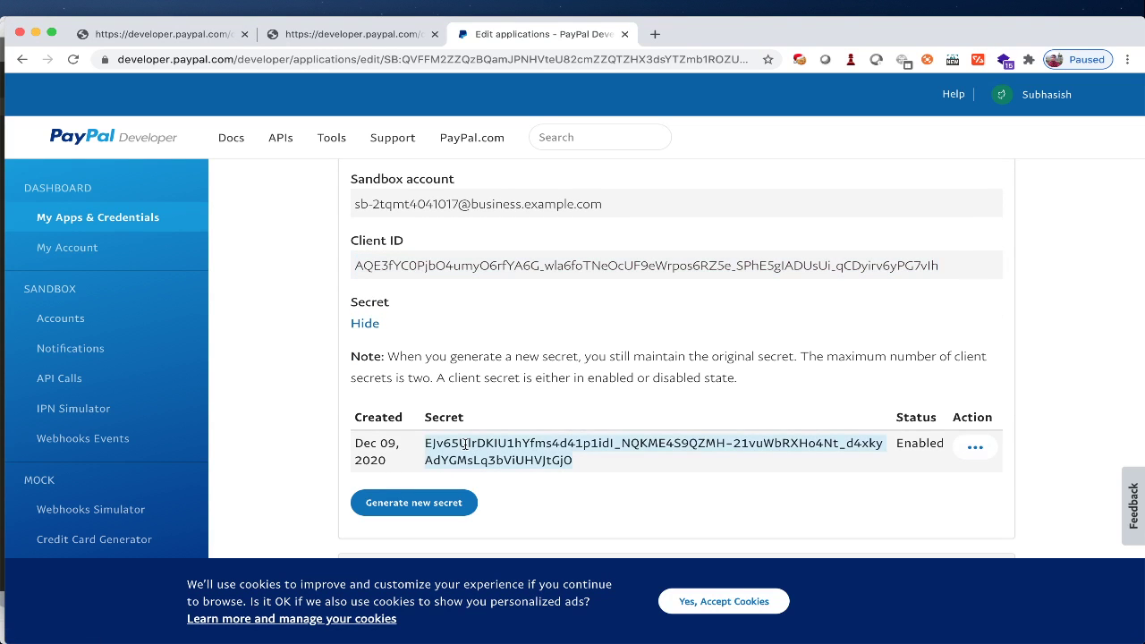
key(super+Tab)
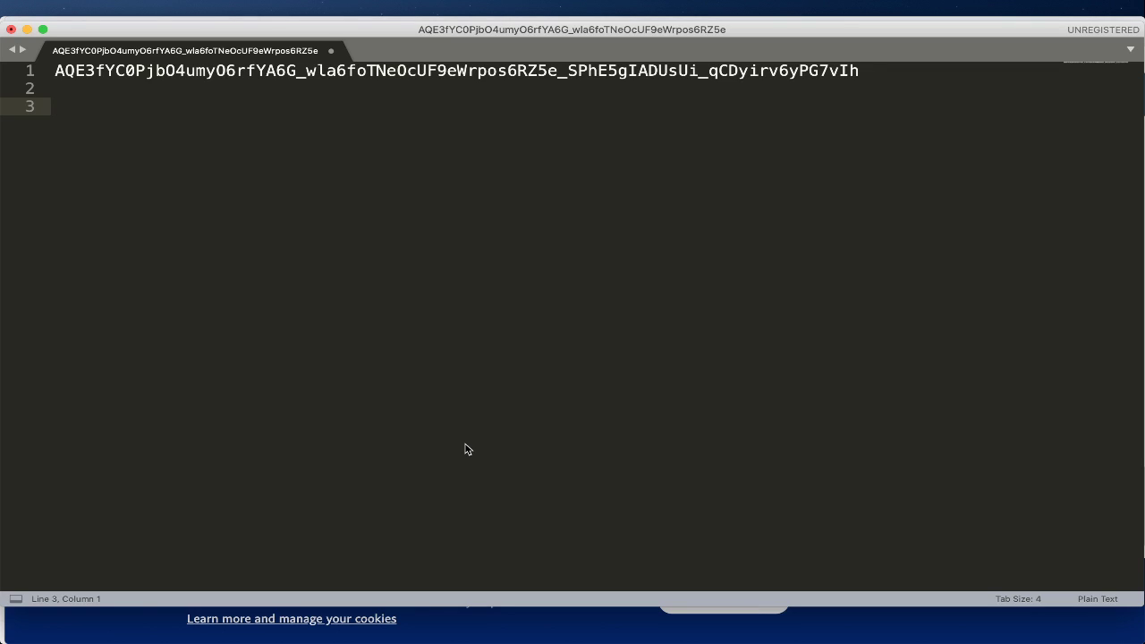
key(super+v)
key(Return)
key(Return)
key(Return)
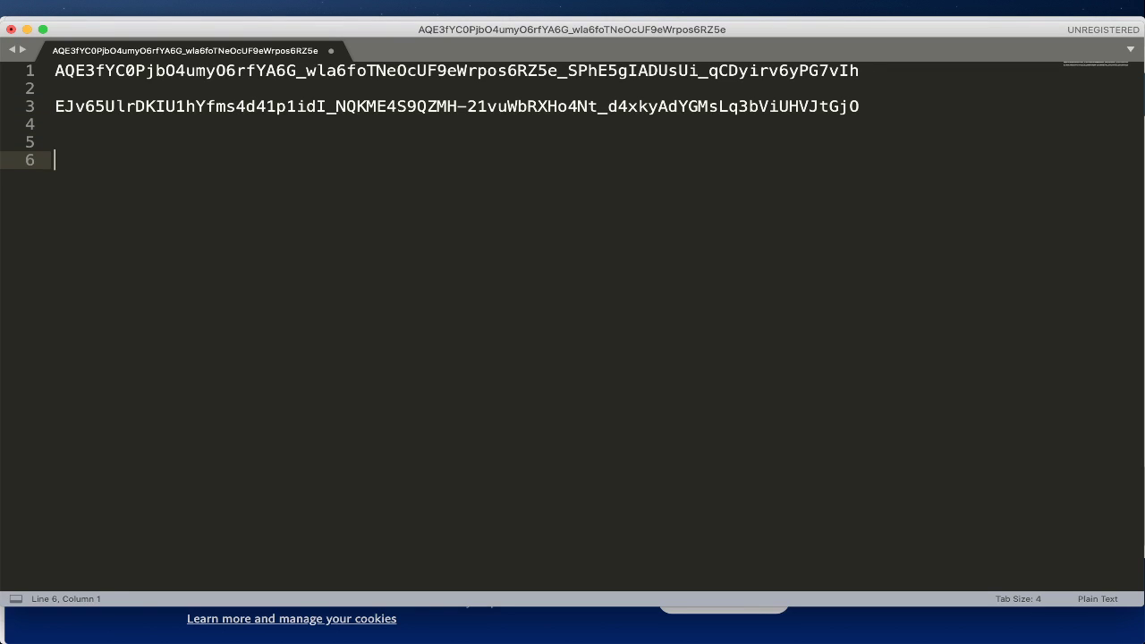
Switch to Postman, make the request's Password value readable and compare it with the secret shown in the browser
key(super+Tab)
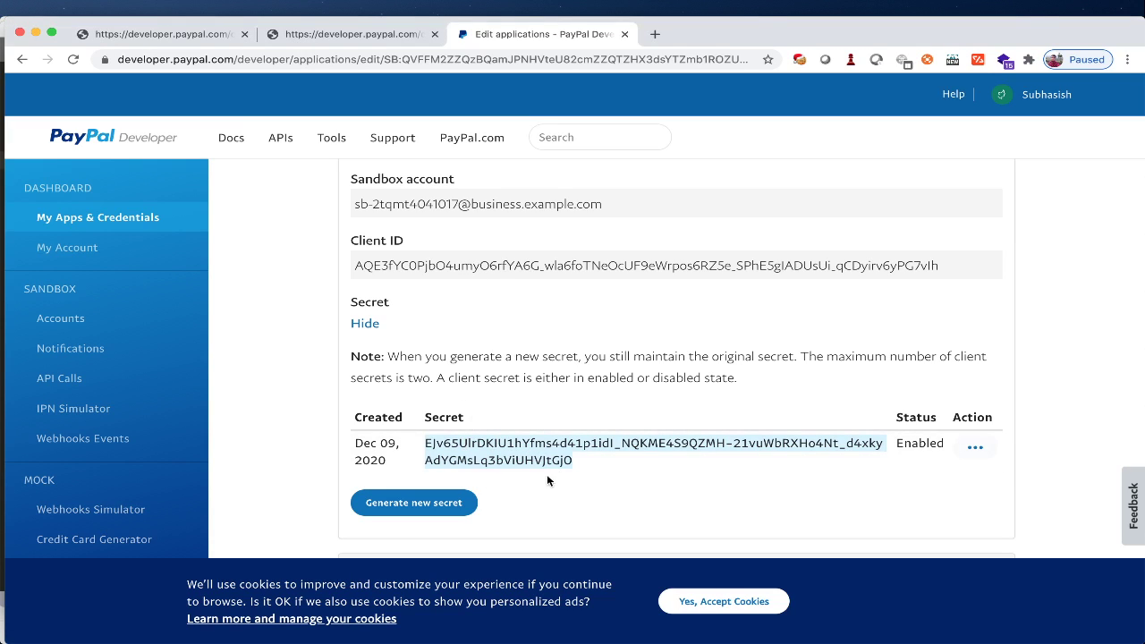
key(super+Tab)
key(super+Tab)
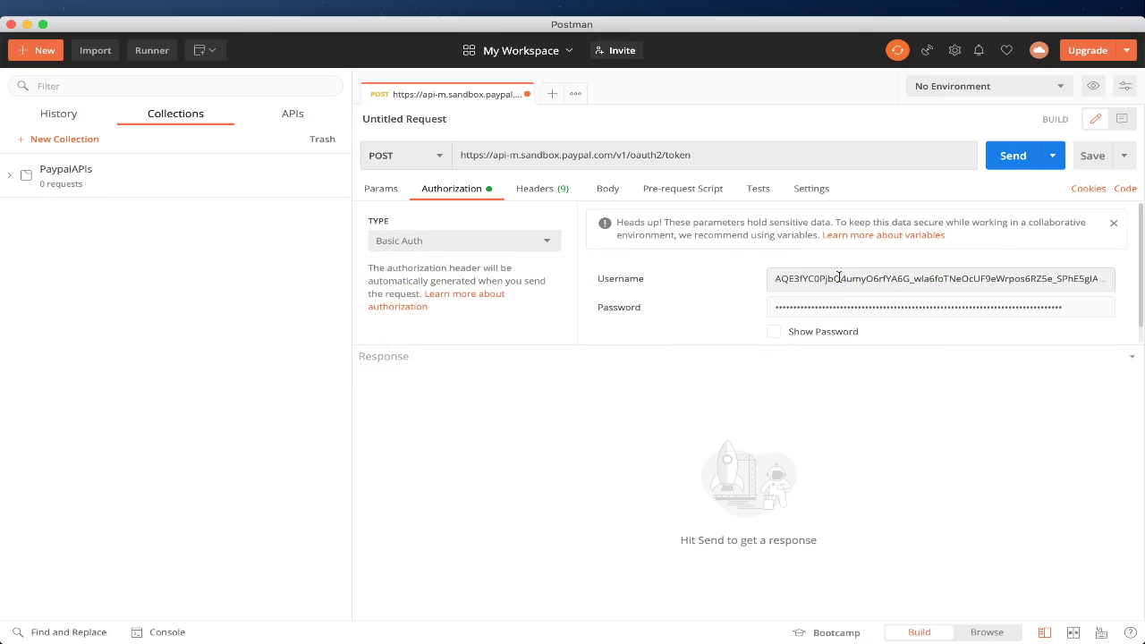
click(774, 332)
key(super+Tab)
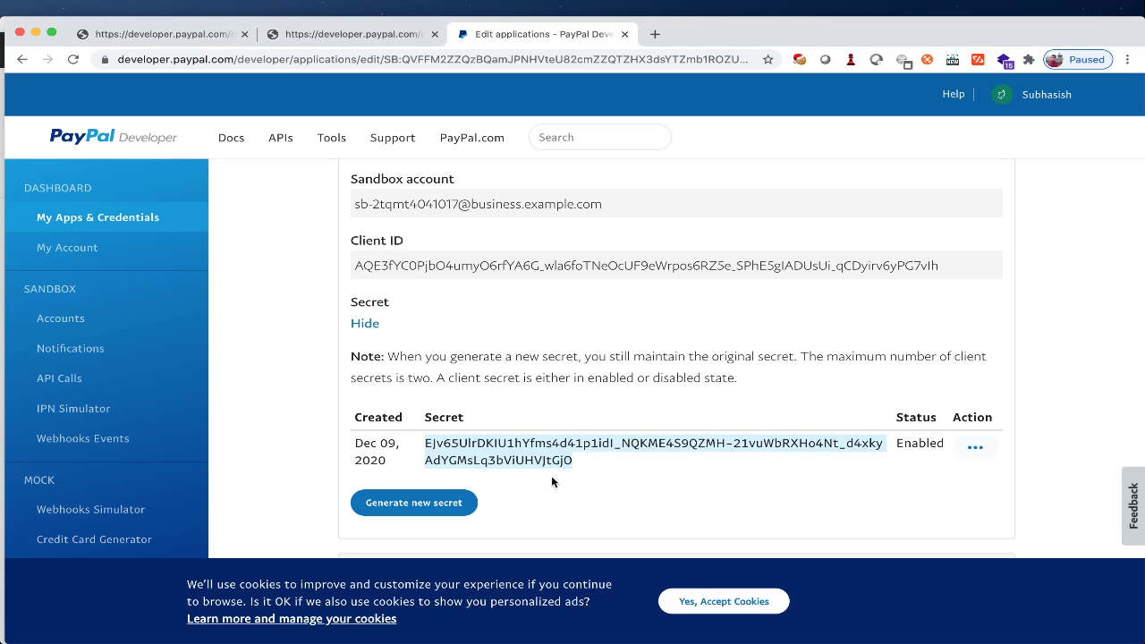
key(super+Tab)
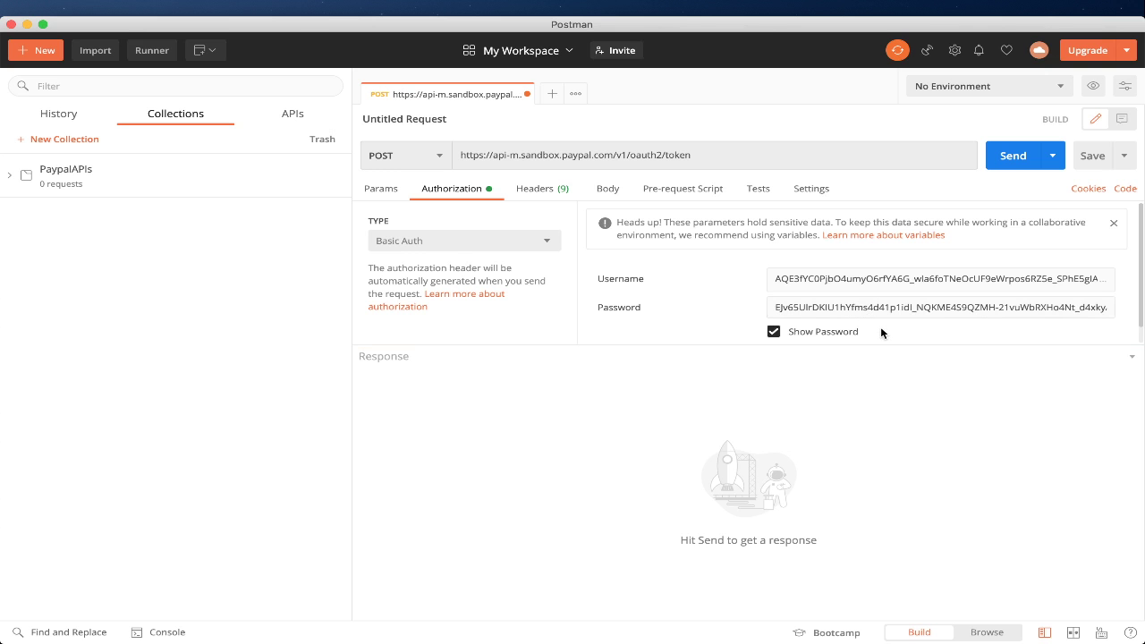
Check the body instructions in the browser's access token guide and set the Postman request body to x-www-form-urlencoded
key(super+Tab)
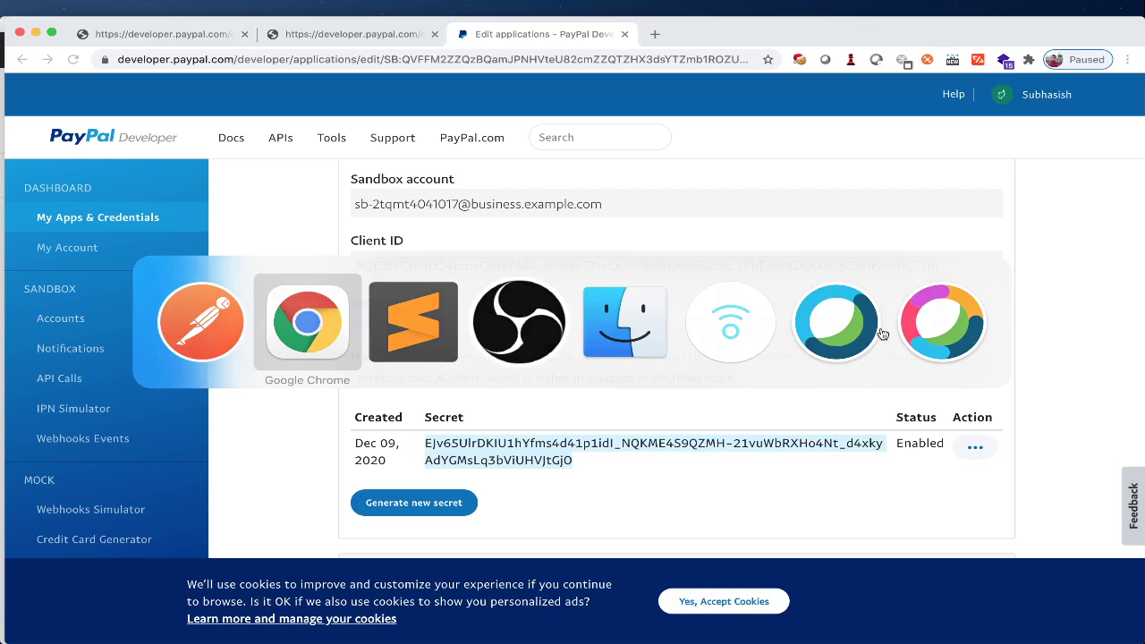
click(320, 32)
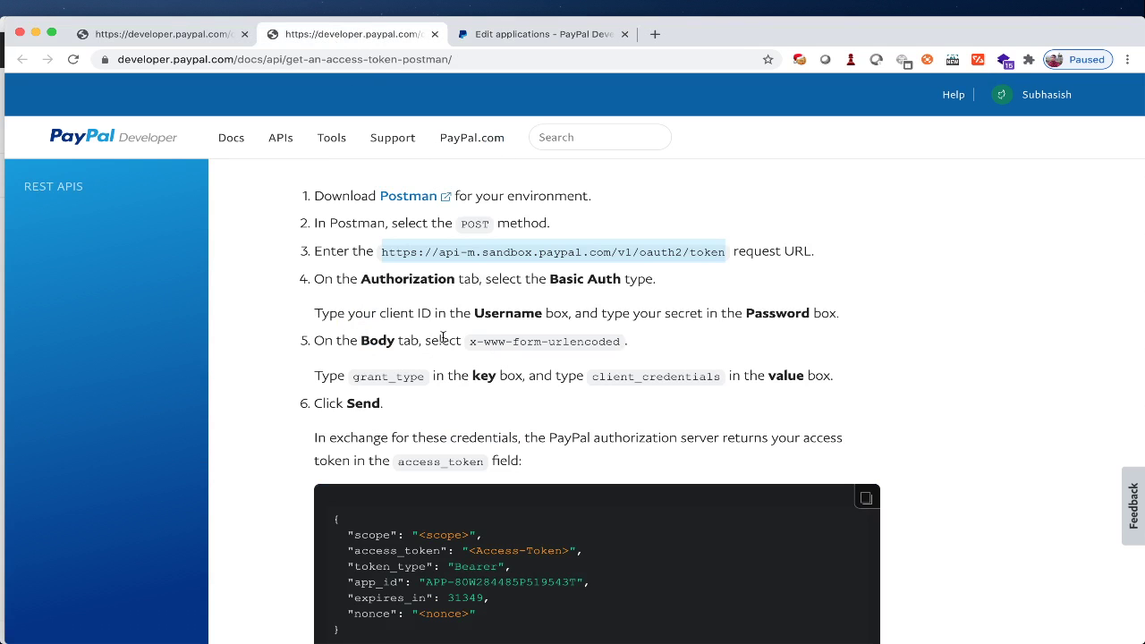
scroll(445, 343, down, 2)
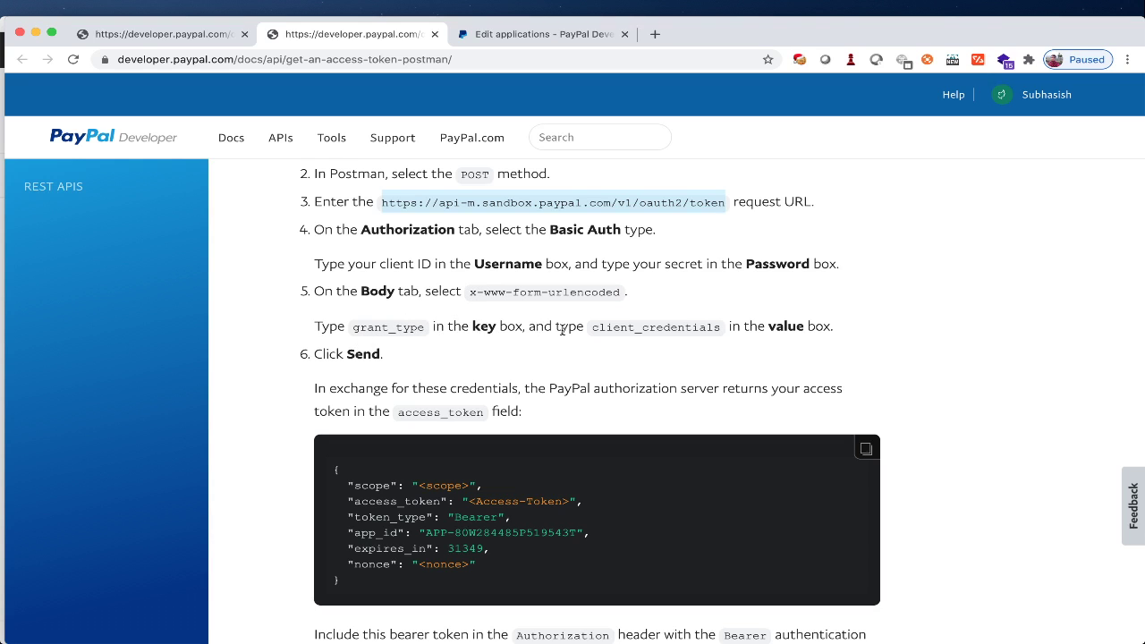
key(super+Tab)
click(608, 188)
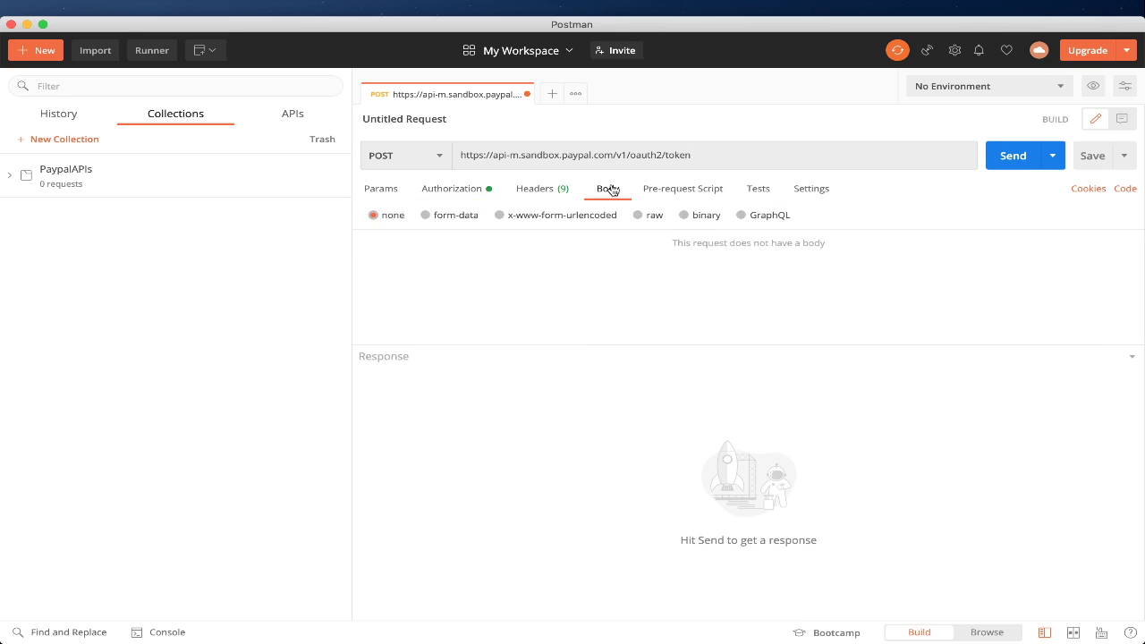
key(super+Tab)
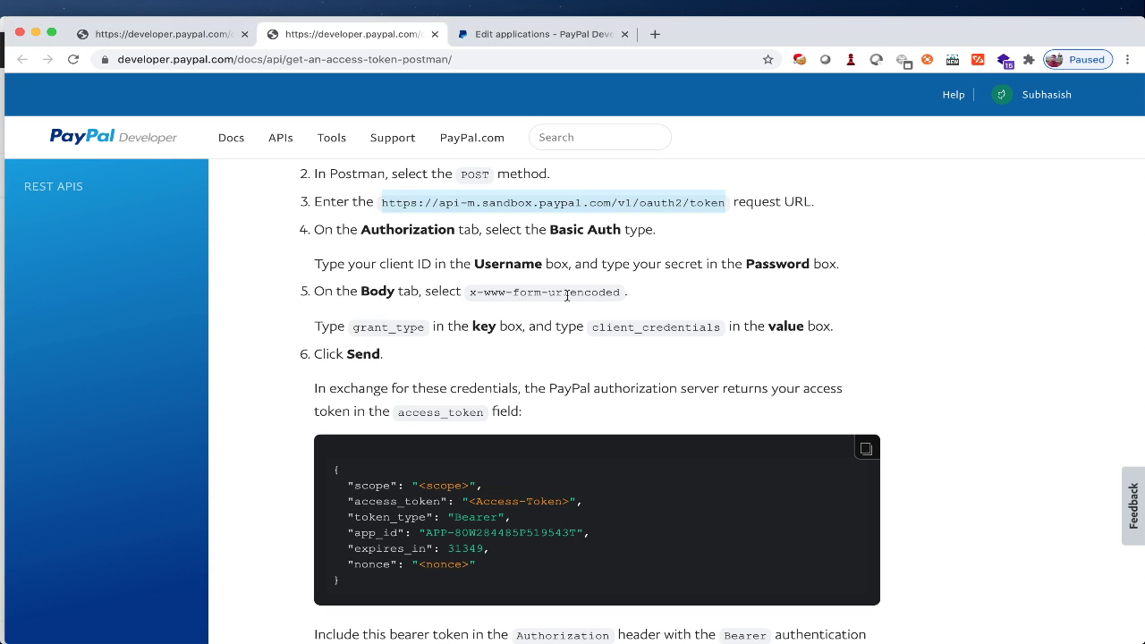
key(super+Tab)
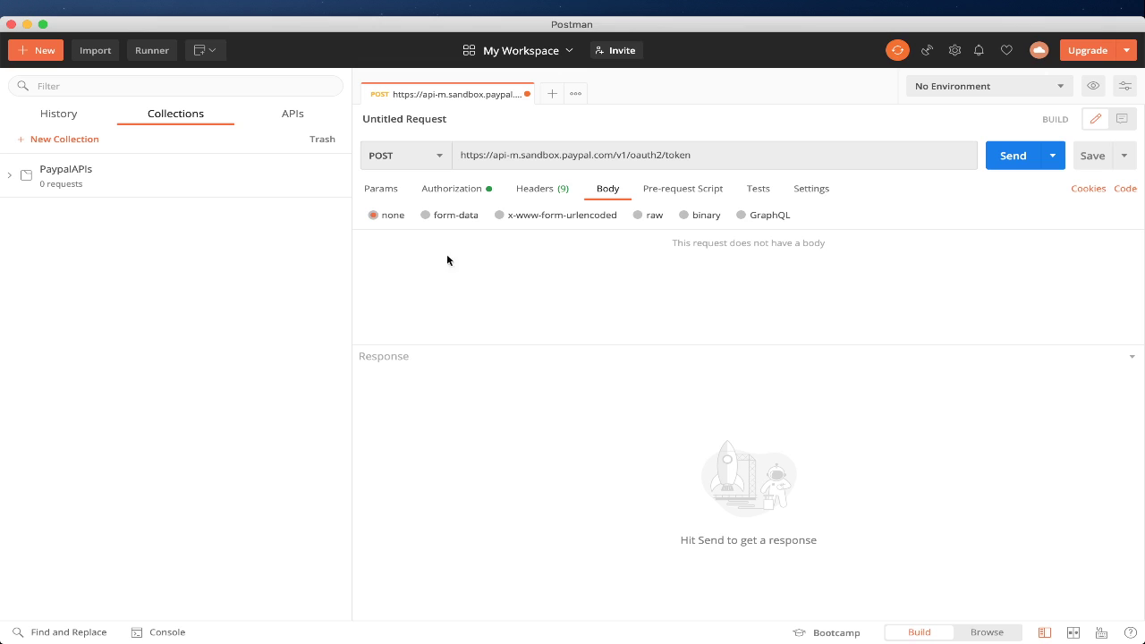
click(501, 216)
Copy grant_type from the guide in the browser and enter it as the first body key in Postman
key(super+Tab)
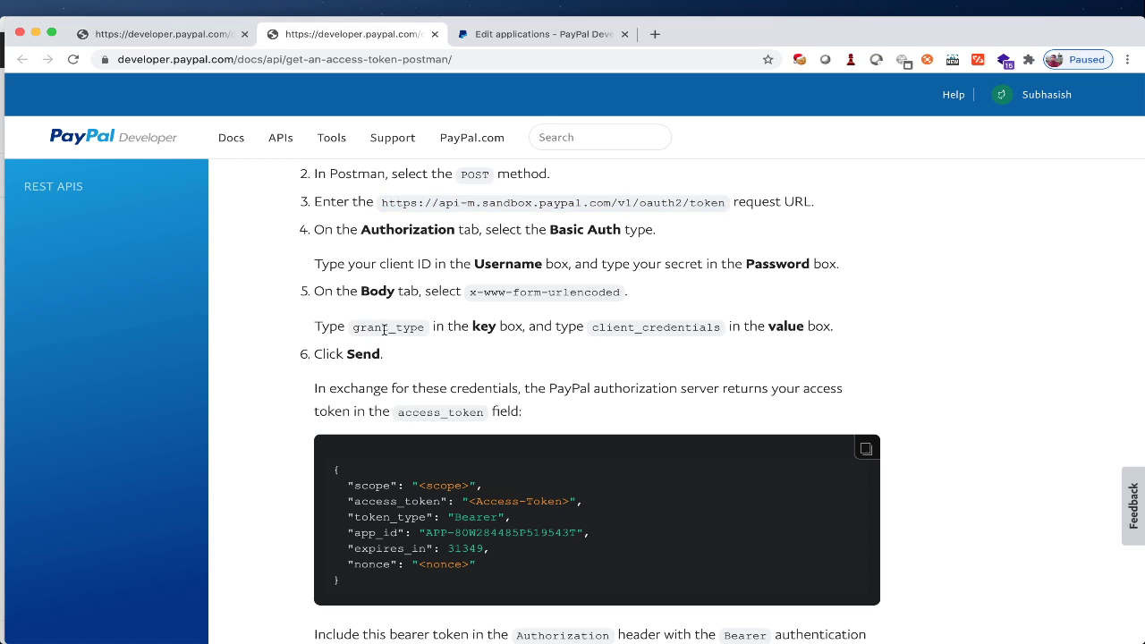
double_click(384, 330)
key(super+Tab)
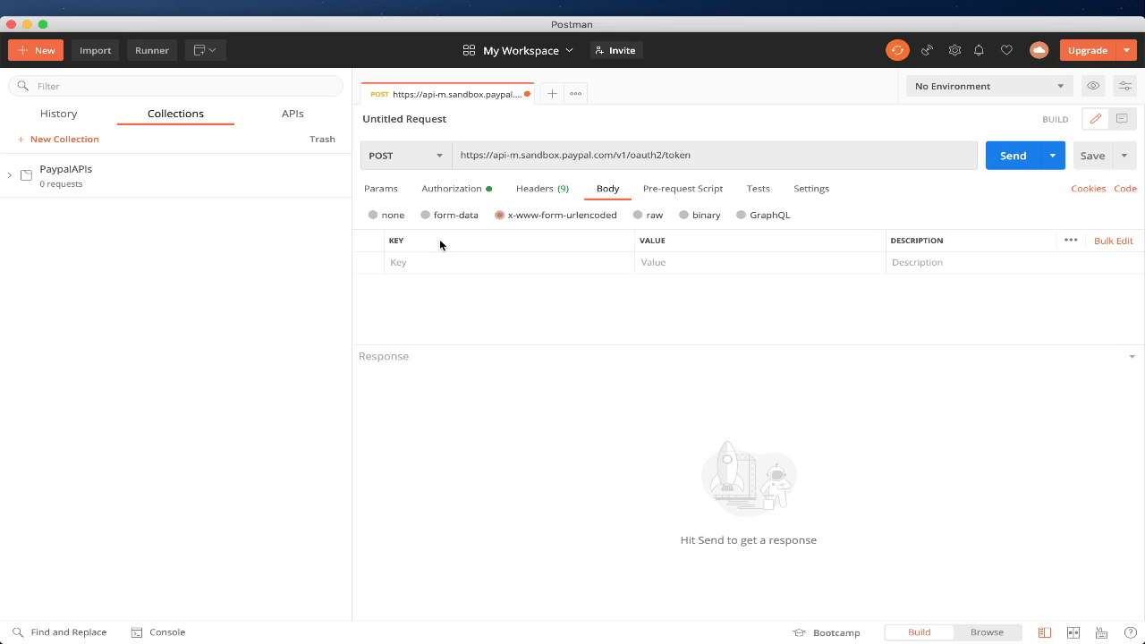
click(424, 261)
key(super+v)
Copy client_credentials from the guide and enter it as the value of the grant_type key in Postman
key(super+Tab)
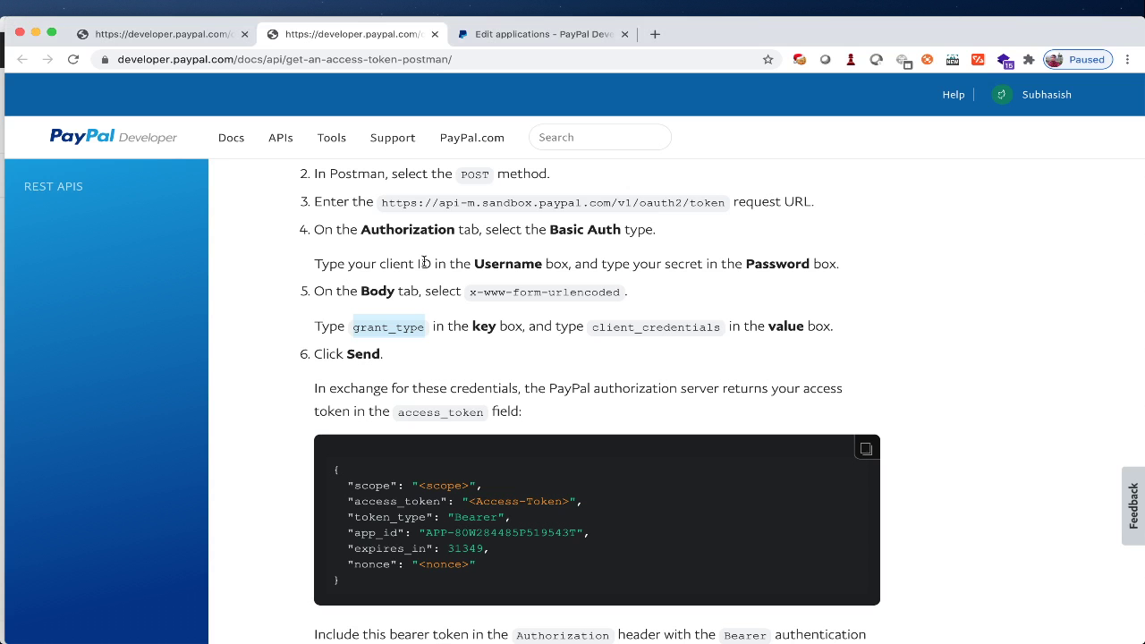
double_click(633, 330)
key(super+c)
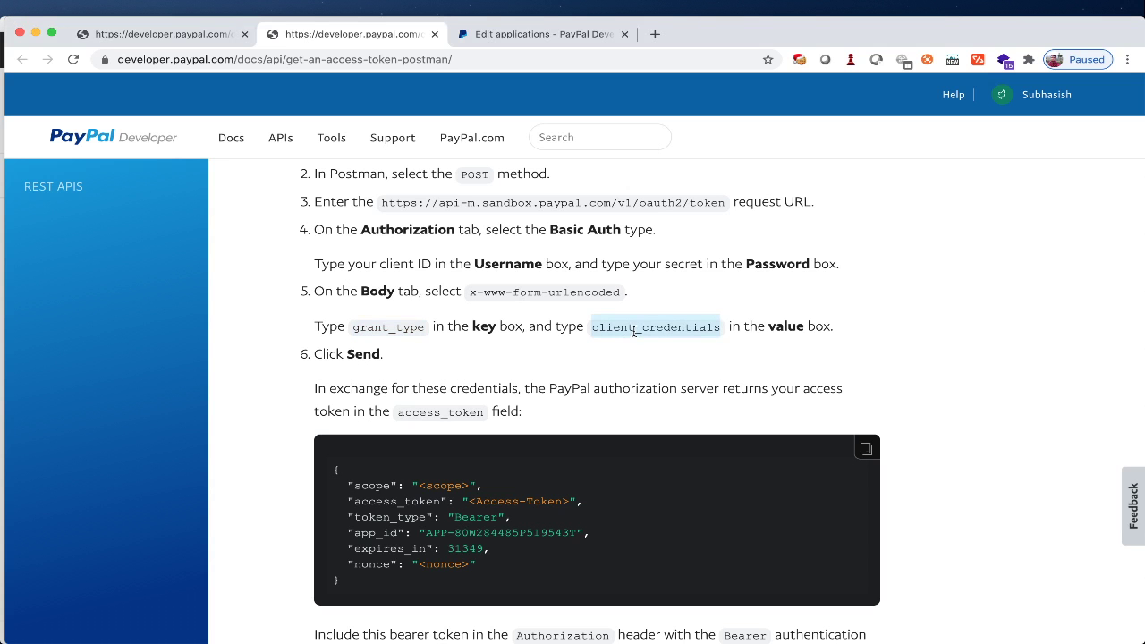
key(super+Tab)
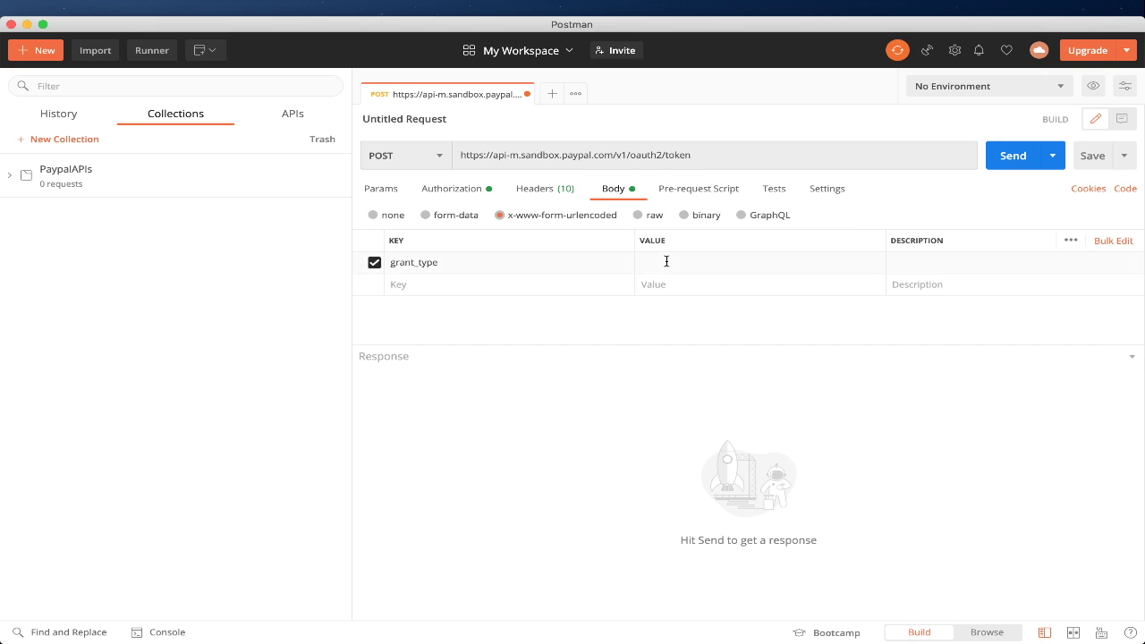
key(super+v)
Check the guide's last instruction and send the POST request to the sandbox oauth2/token URL from Postman
key(super+Tab)
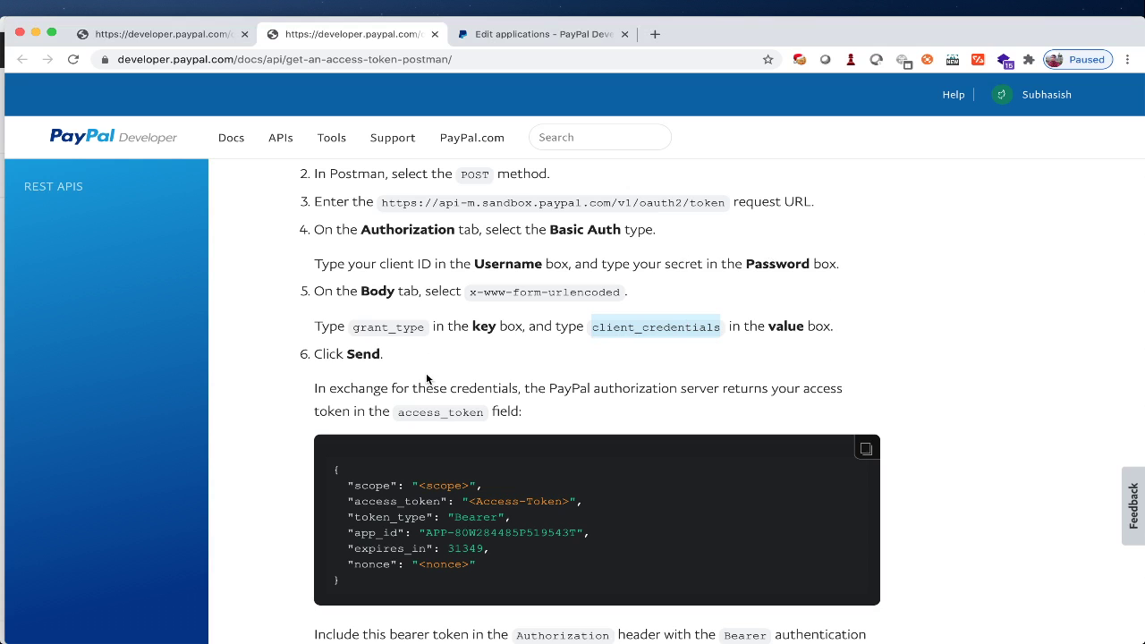
key(super+Tab)
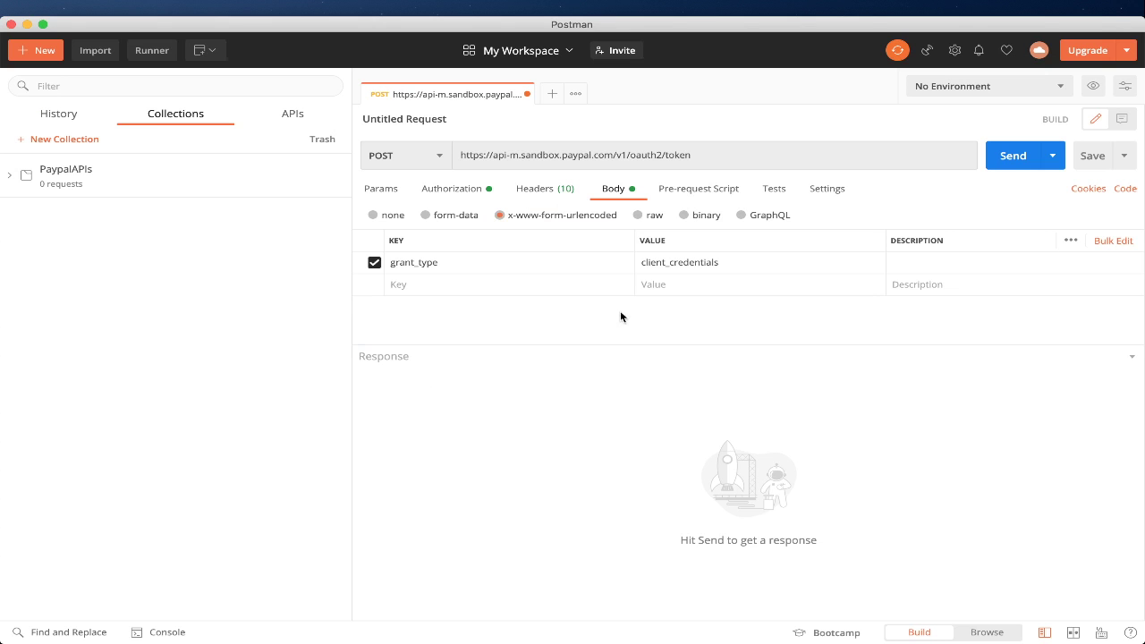
click(1027, 164)
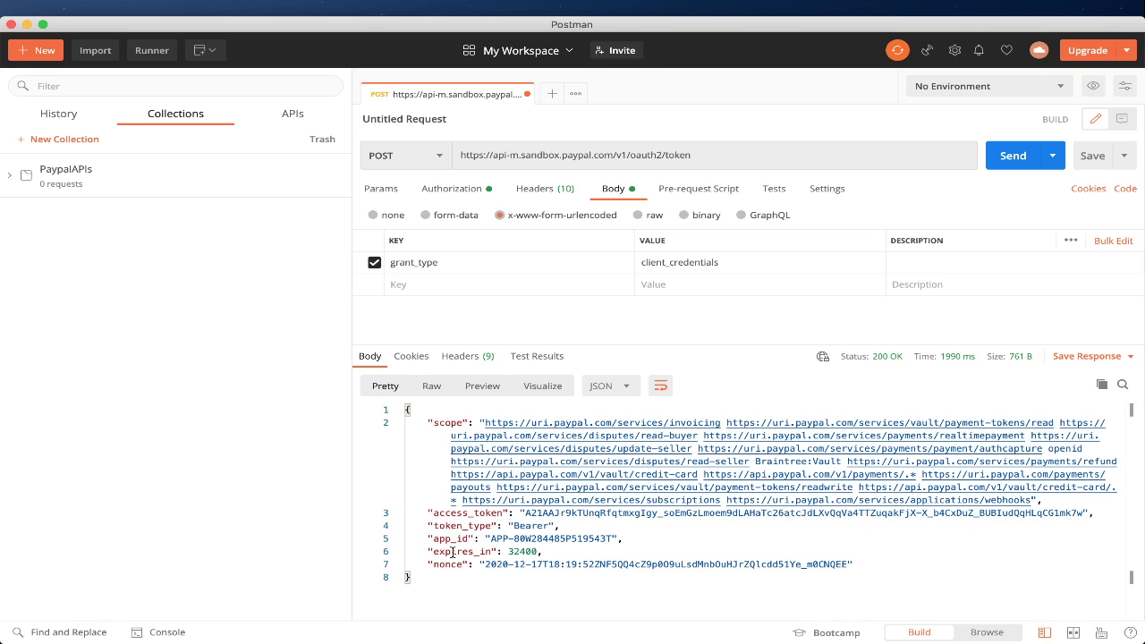
Inspect the returned access token and the Basic Auth settings, and read the guide's section on using the bearer token
double_click(619, 512)
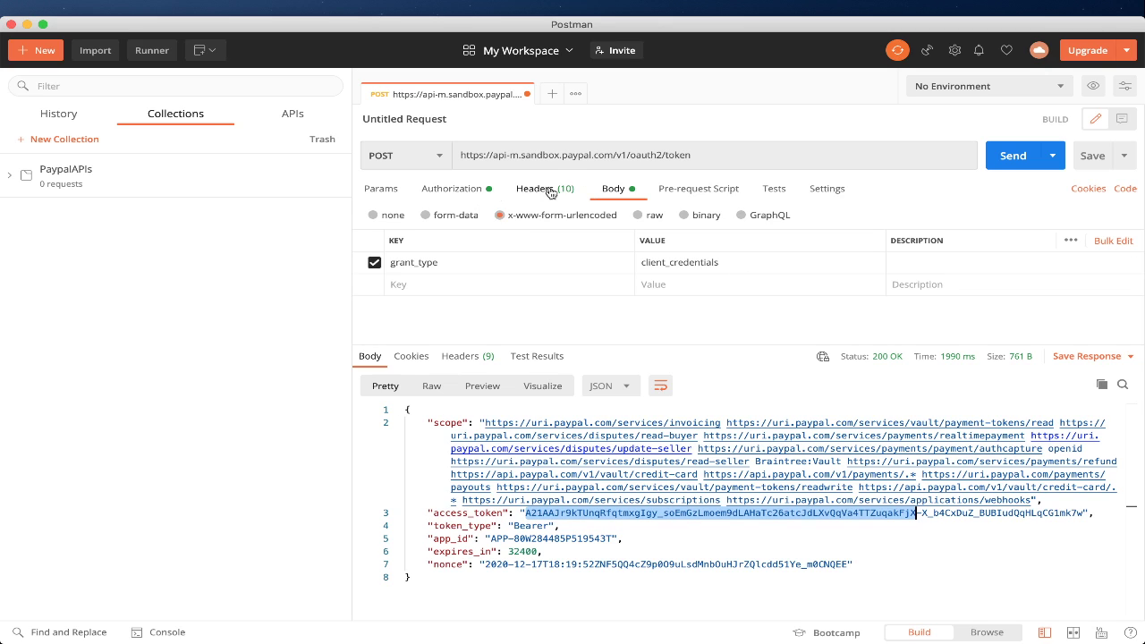
click(455, 190)
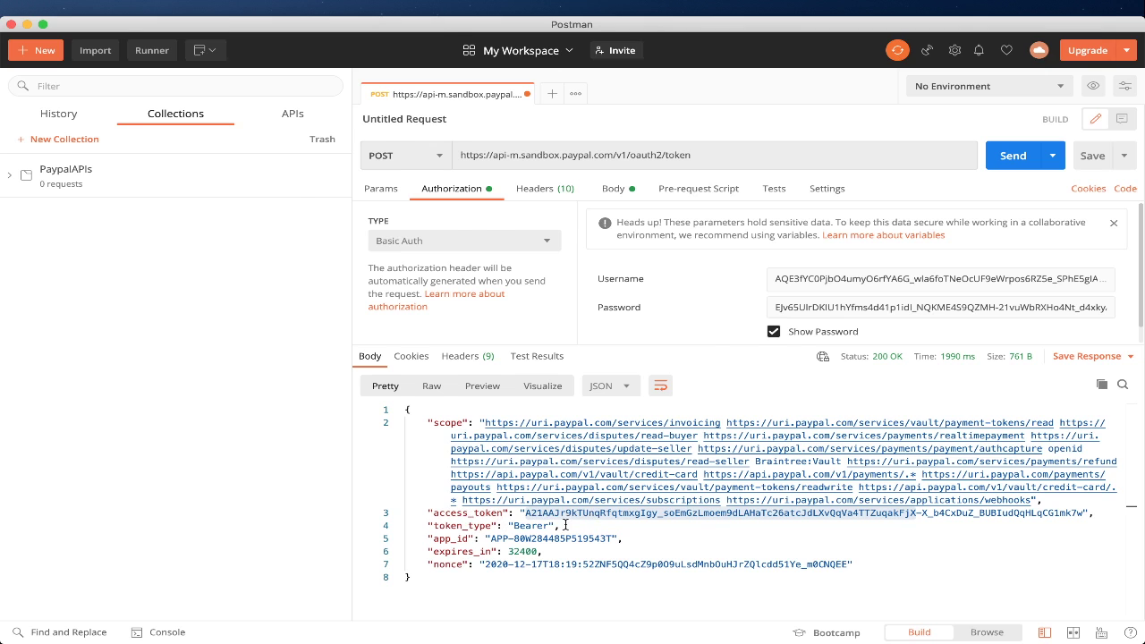
key(super+Tab)
scroll(496, 402, down, 3)
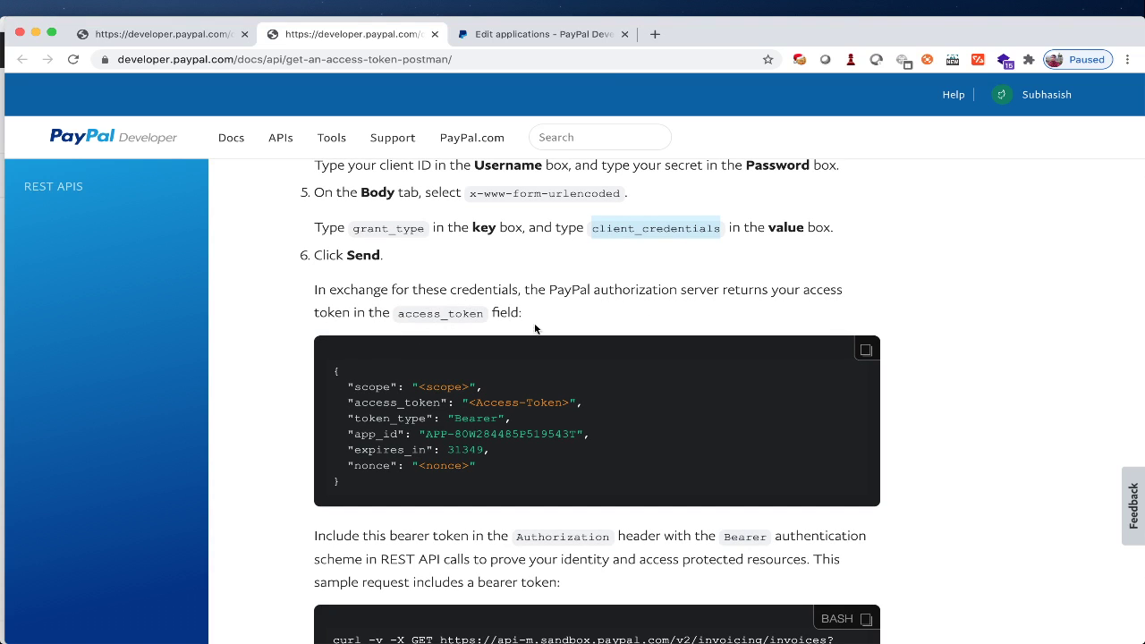
scroll(501, 456, down, 5)
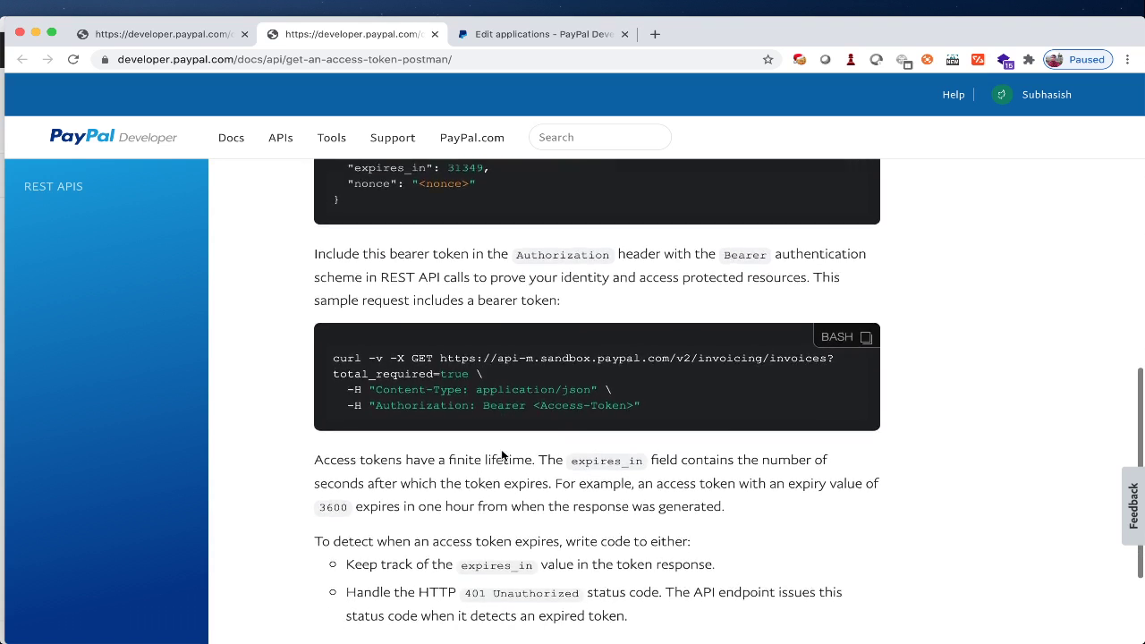
scroll(501, 456, up, 3)
Copy the complete access_token value from the Postman response and paste it into the Sublime Text file below the secret
key(super+Tab)
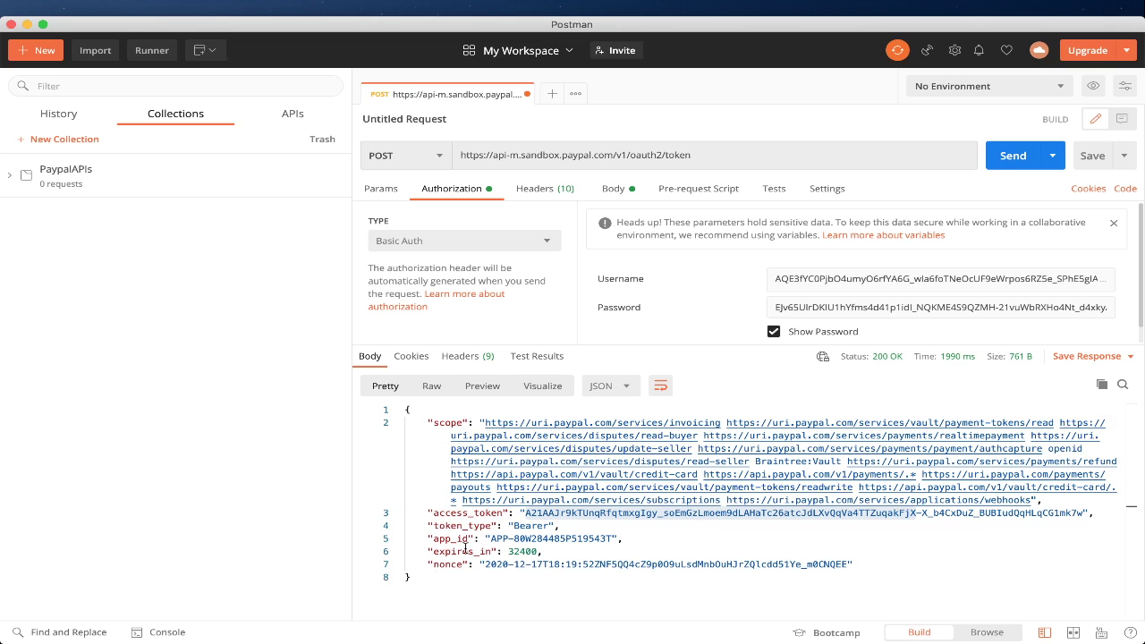
double_click(636, 511)
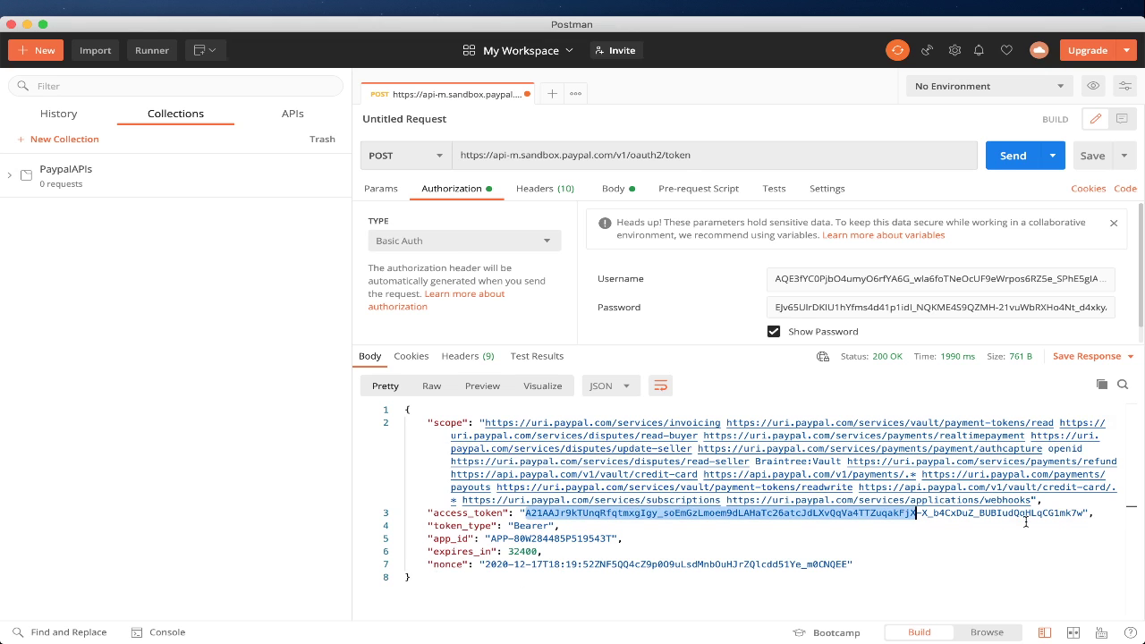
drag(1082, 512, 523, 512)
key(super+Tab)
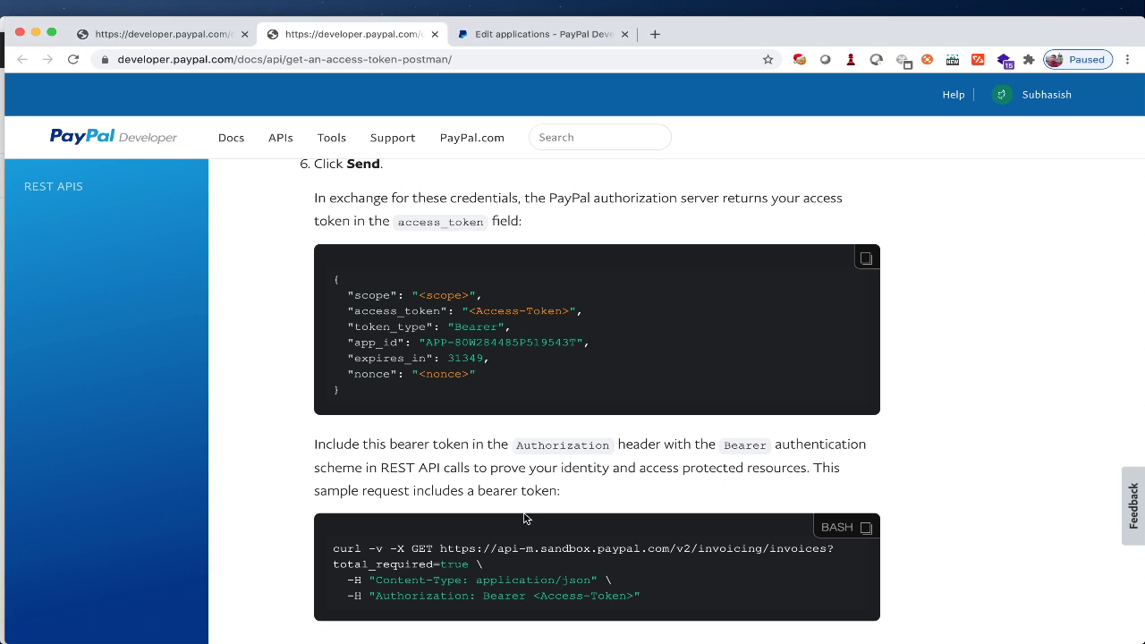
key(super+Tab)
key(super+Tab)
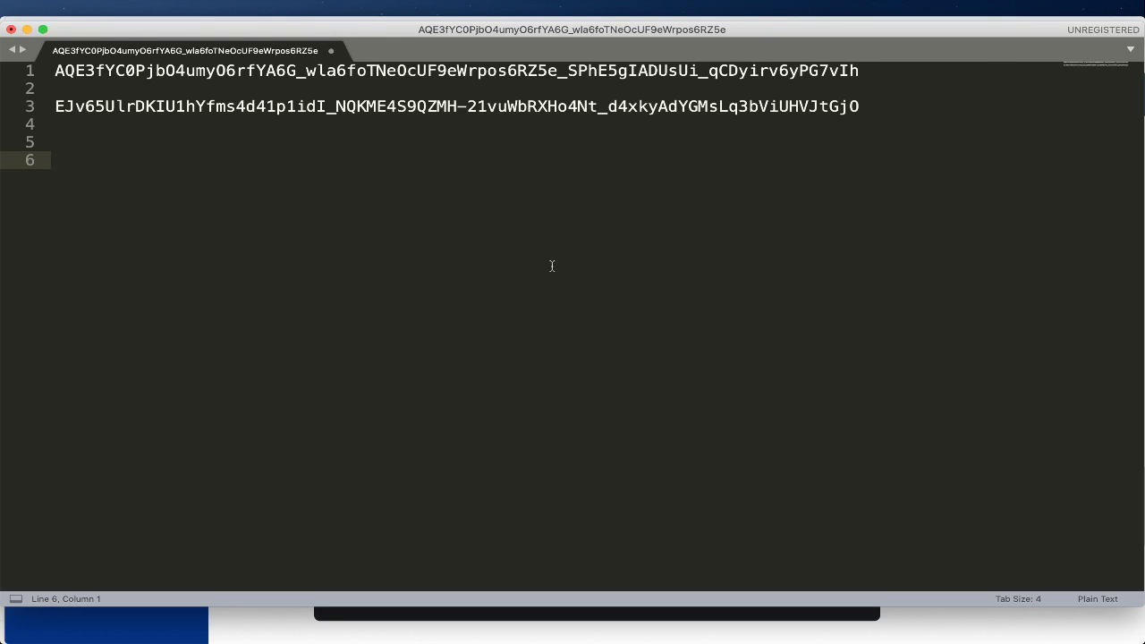
key(super+v)
Review the token response in Postman against the sample response and instructions of the guide in the browser
key(super+Tab)
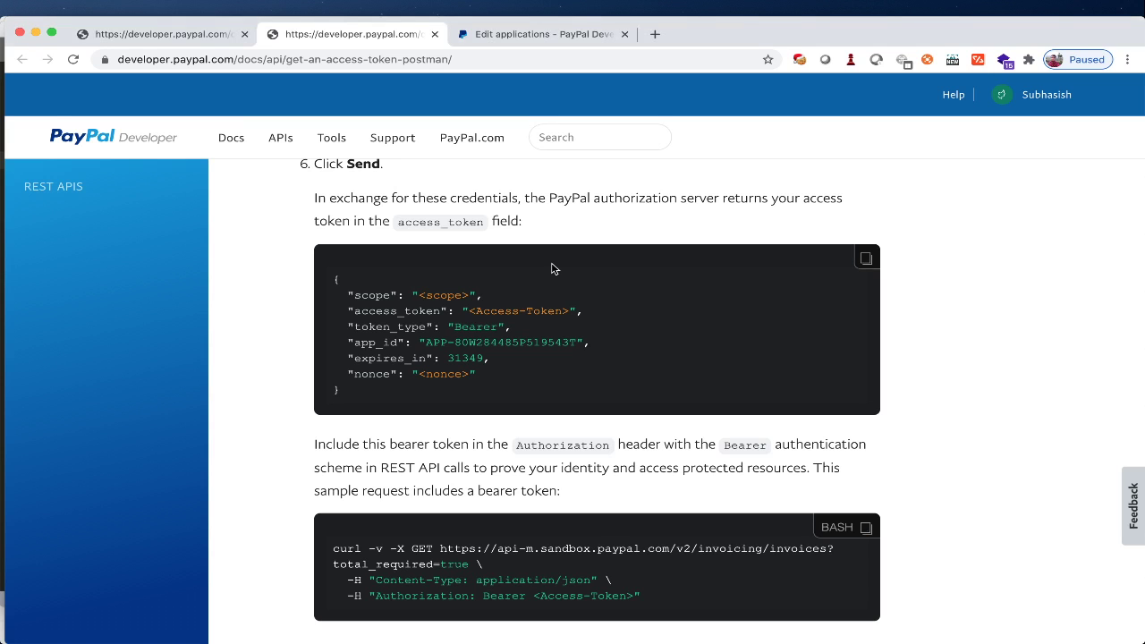
key(super+Tab)
key(super+Tab)
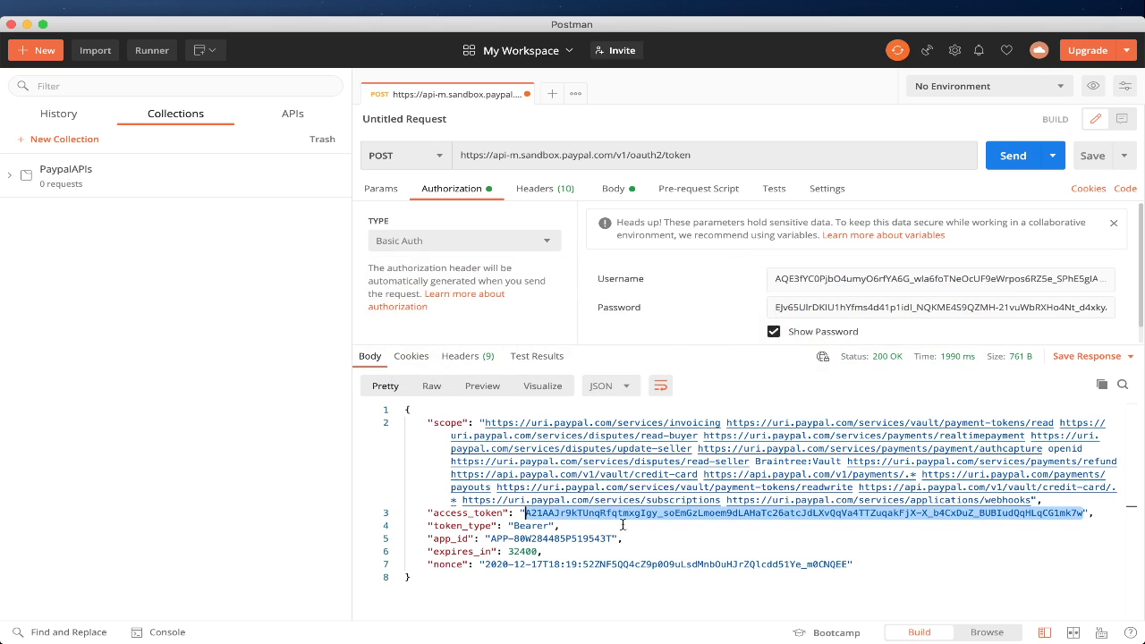
key(super+Tab)
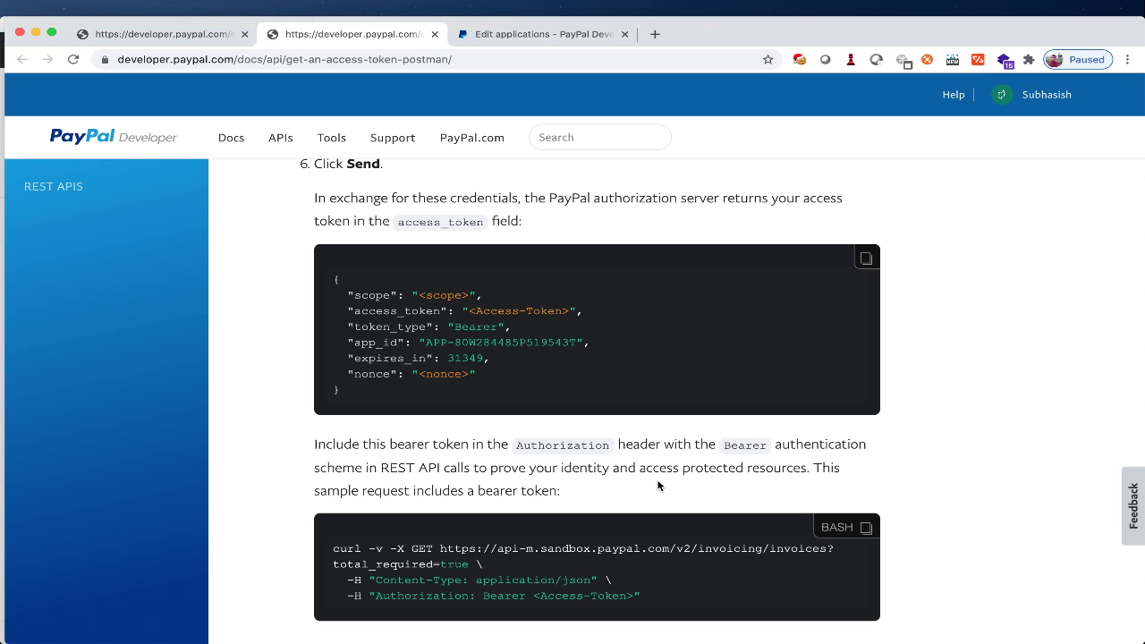
scroll(414, 322, up, 3)
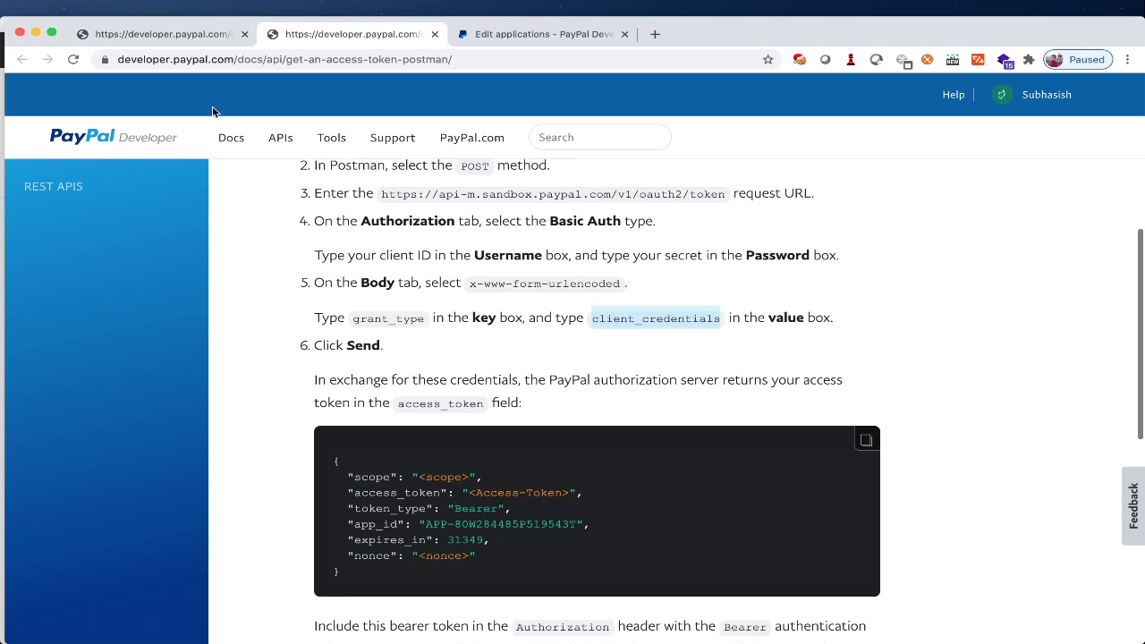
Return to the PayPal REST API overview and open the Orders API reference
scroll(281, 143, up, 3)
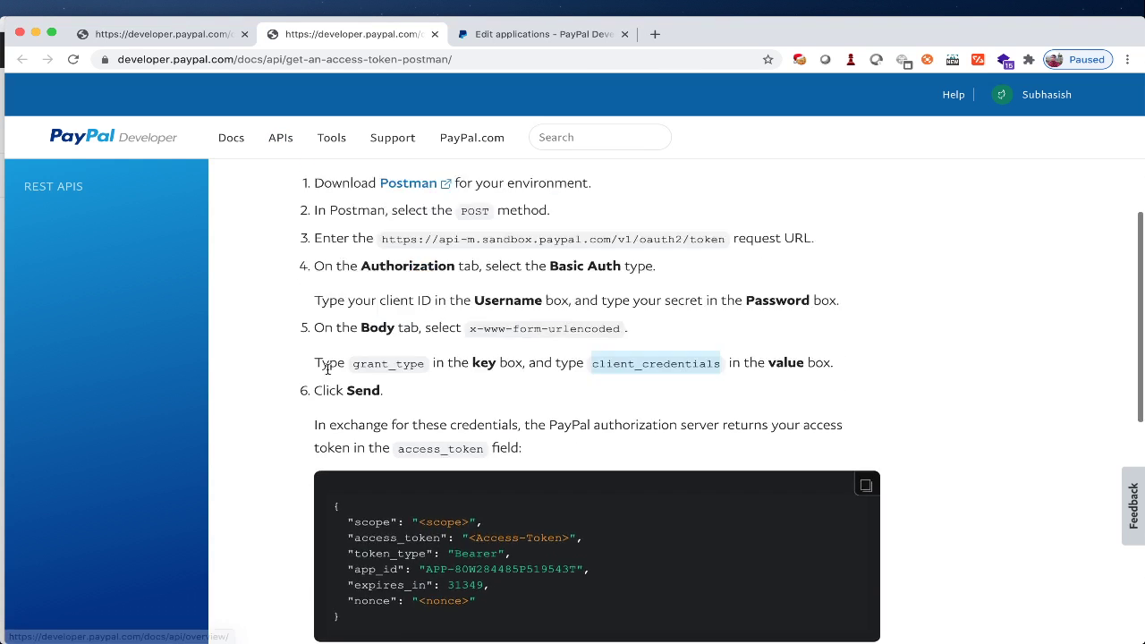
mouse_move(289, 214)
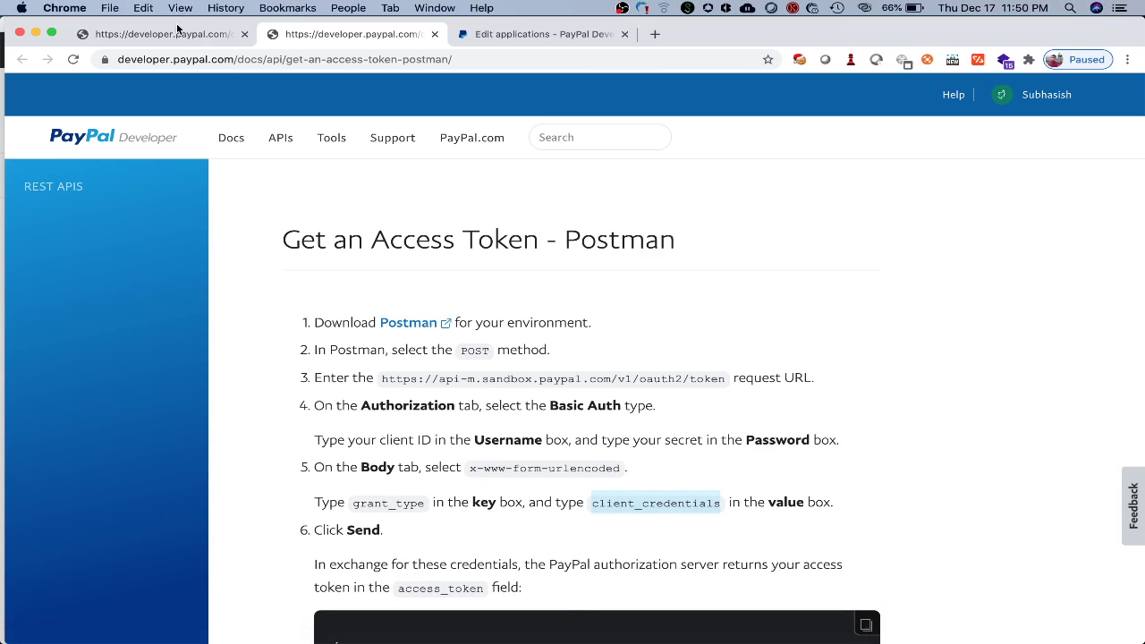
click(169, 33)
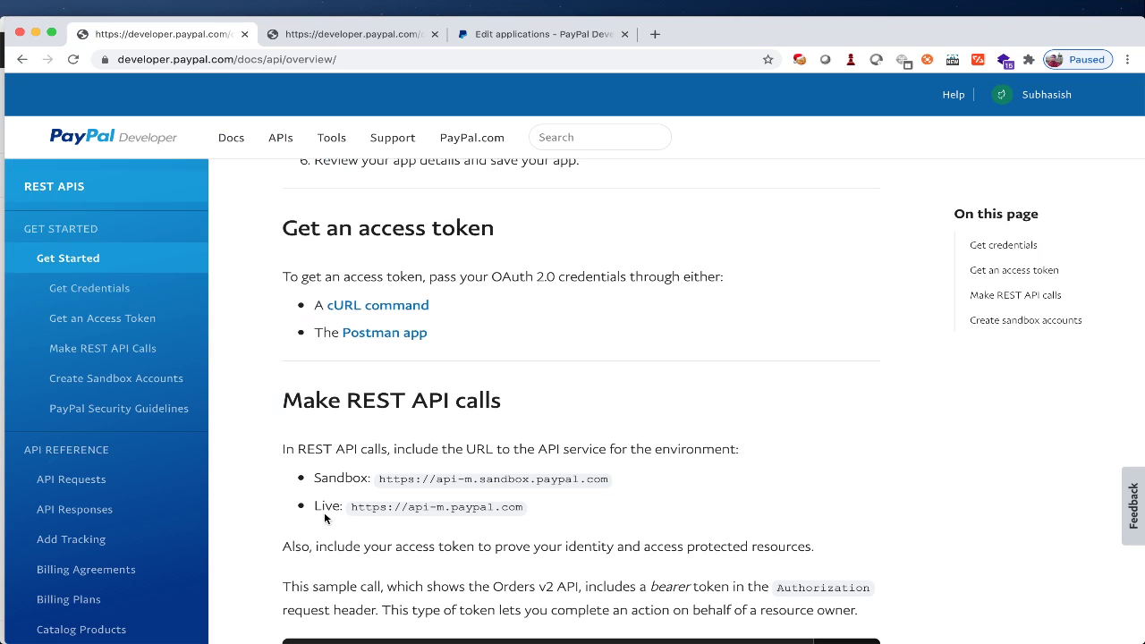
scroll(120, 503, down, 6)
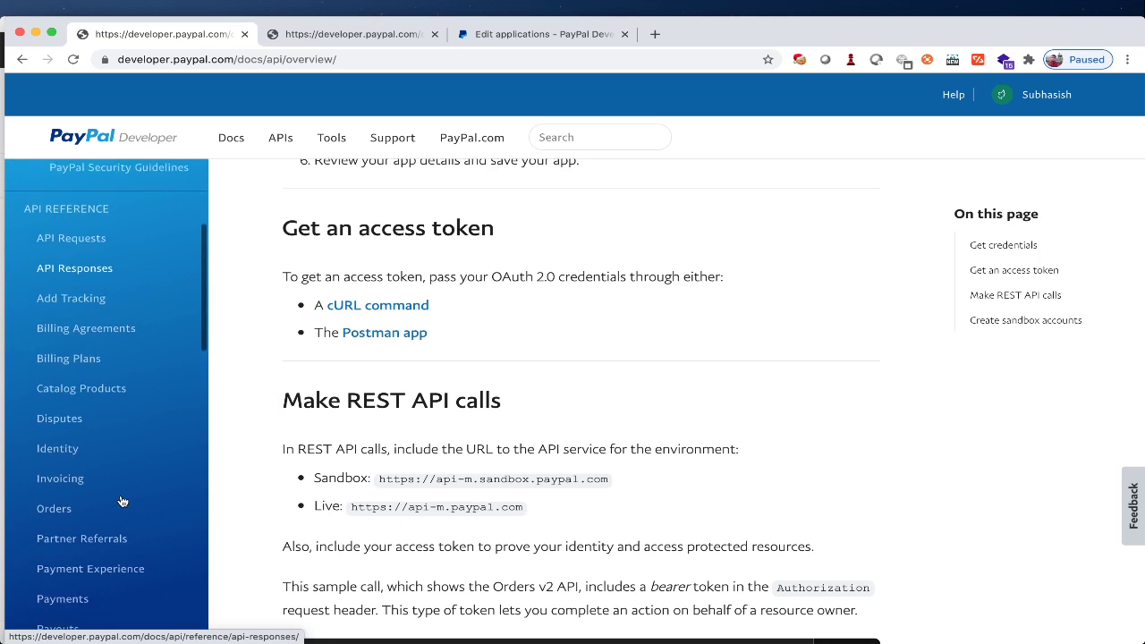
scroll(122, 500, down, 1)
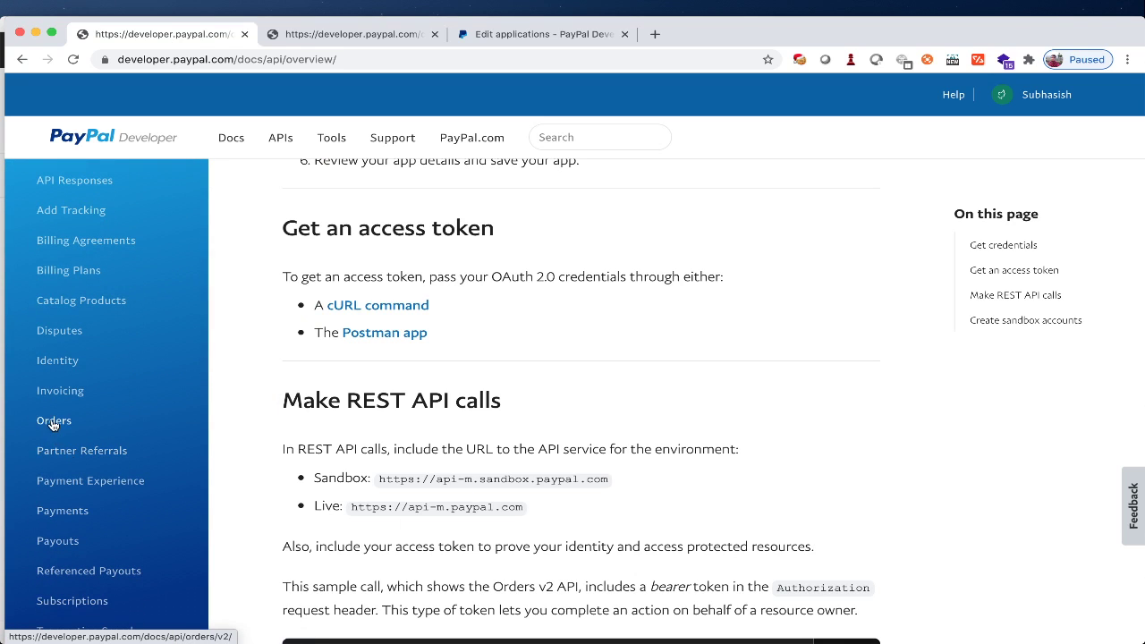
scroll(118, 310, down, 1)
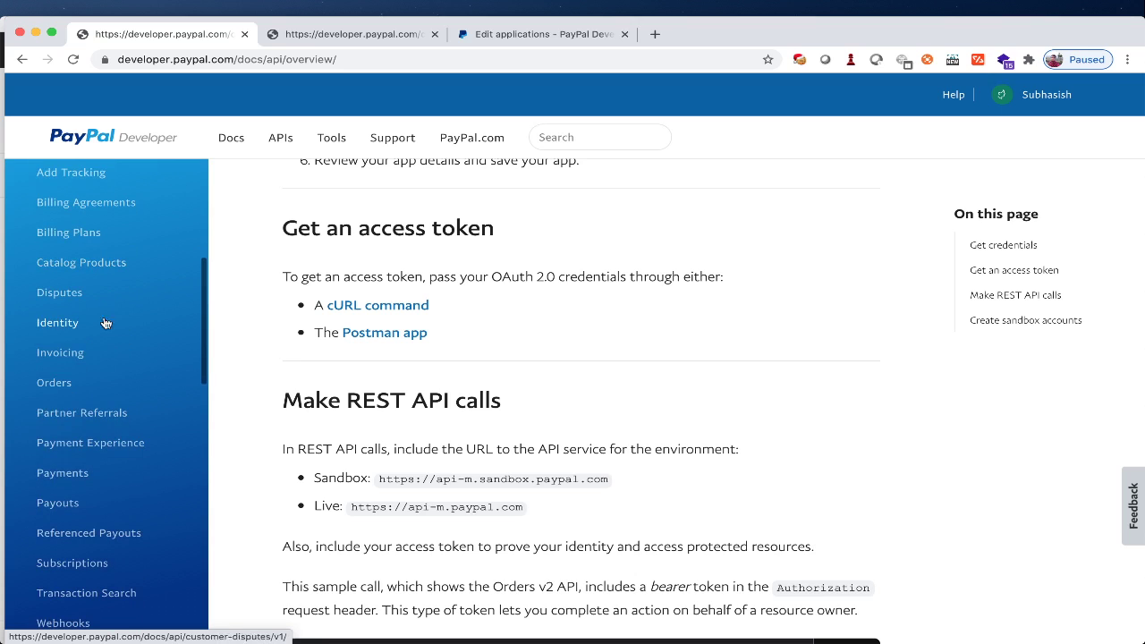
click(55, 384)
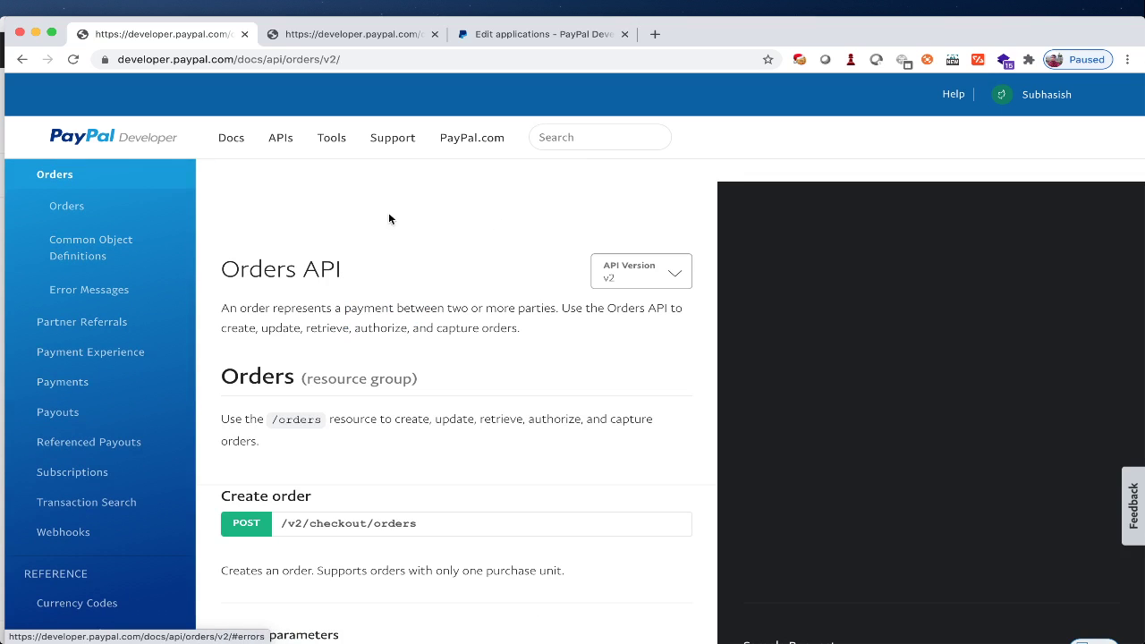
Check the Create order endpoint in the reference, and create a new Postman request with the POST method
scroll(472, 487, down, 3)
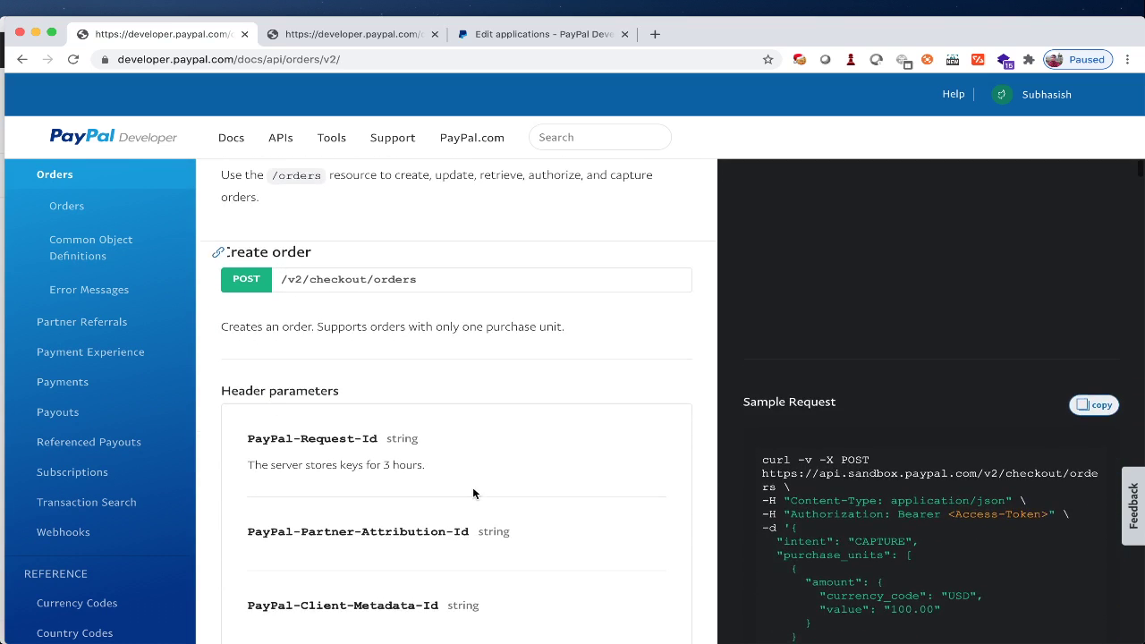
scroll(472, 490, up, 3)
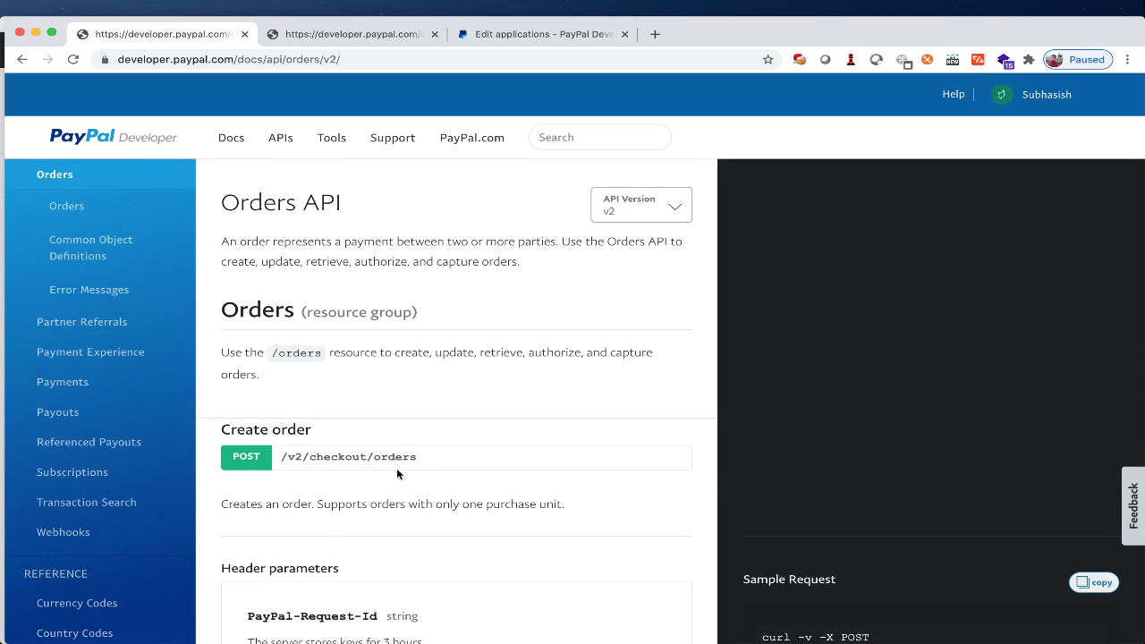
scroll(513, 539, down, 3)
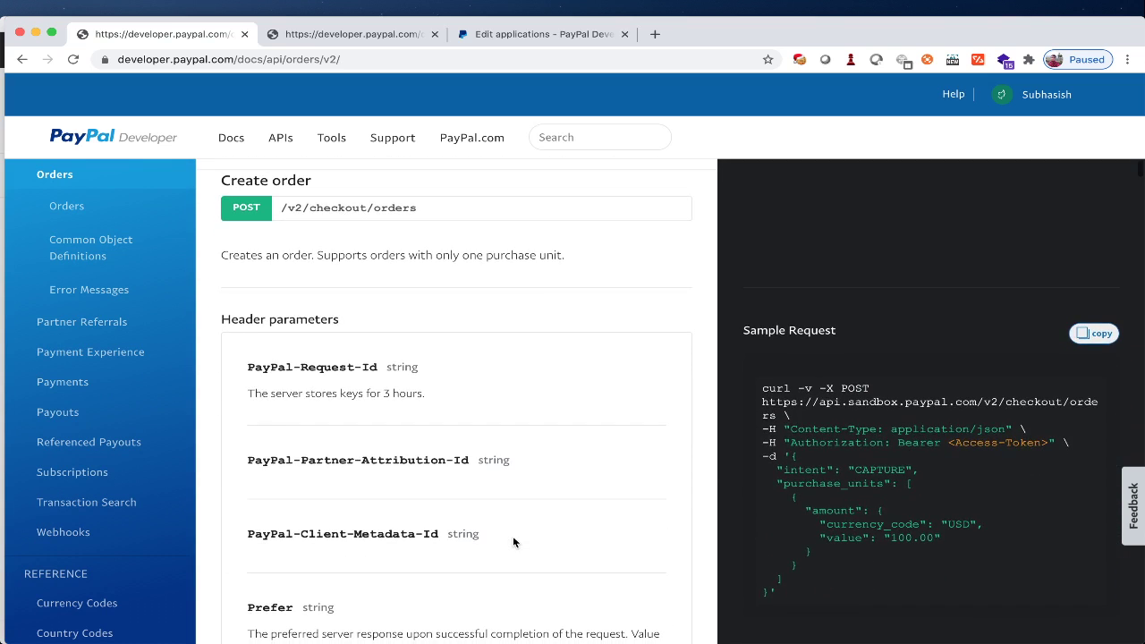
scroll(513, 541, up, 2)
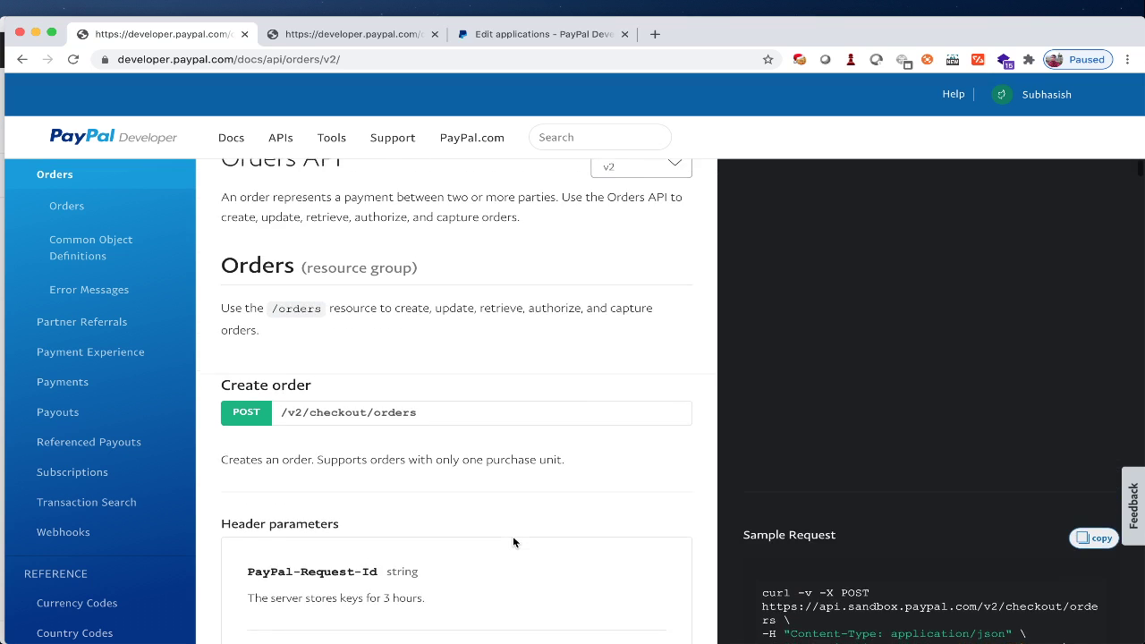
scroll(513, 542, down, 2)
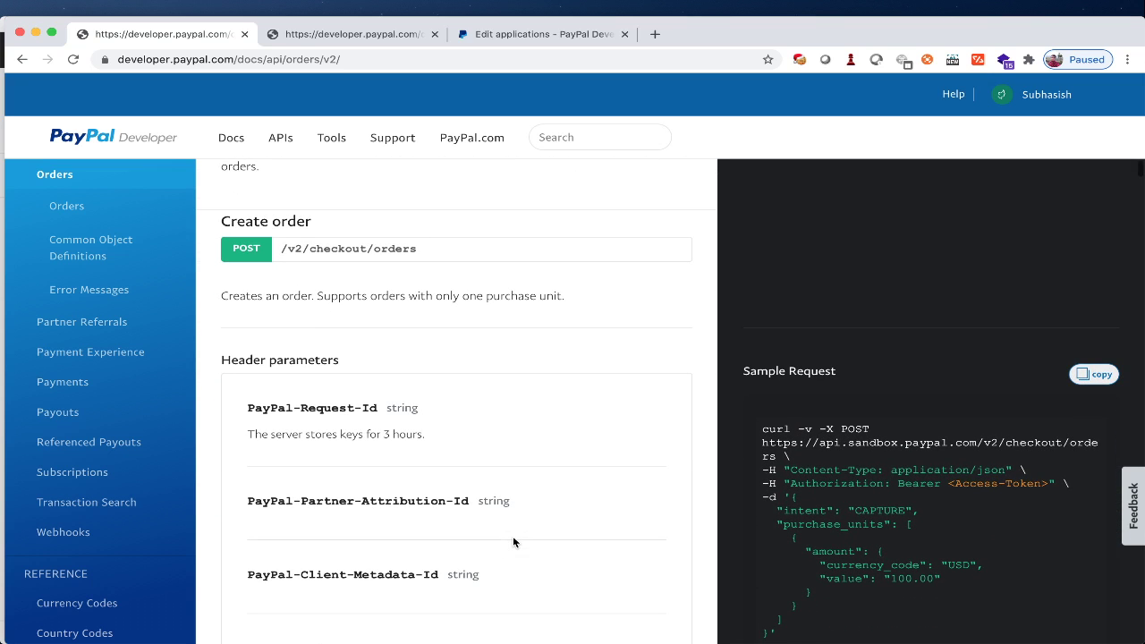
key(super+Tab)
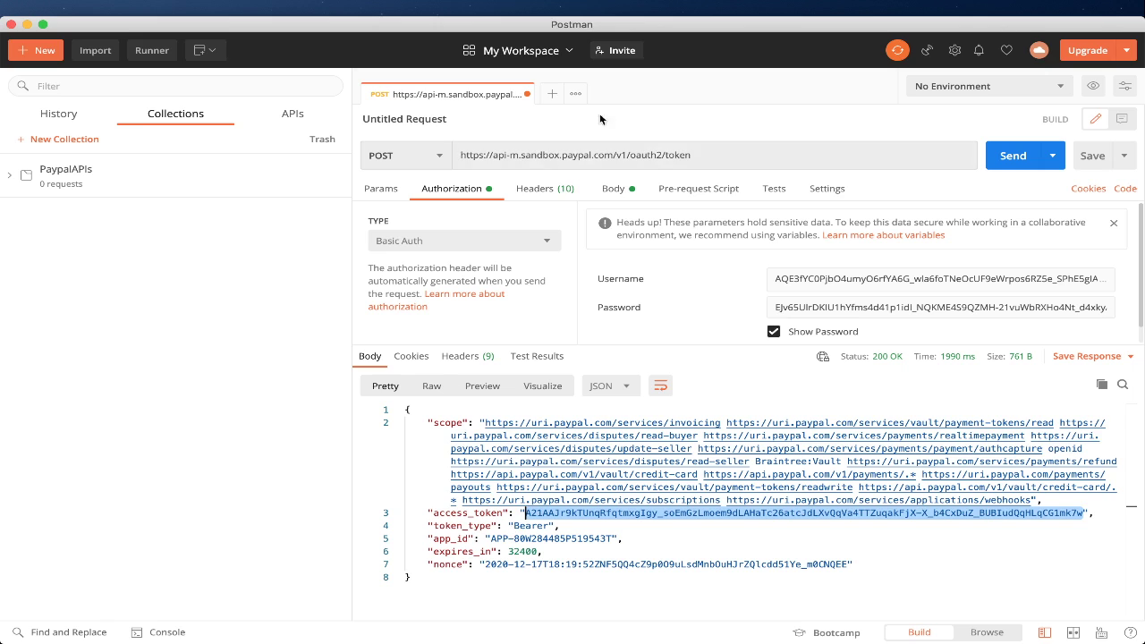
click(550, 94)
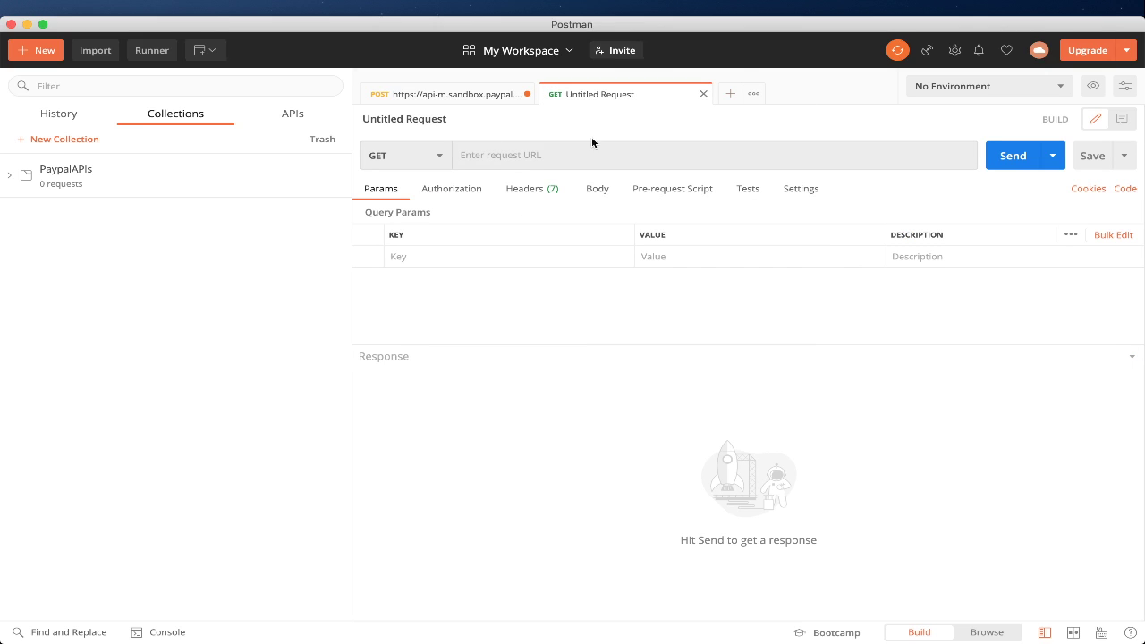
key(super+Tab)
scroll(311, 372, up, 1)
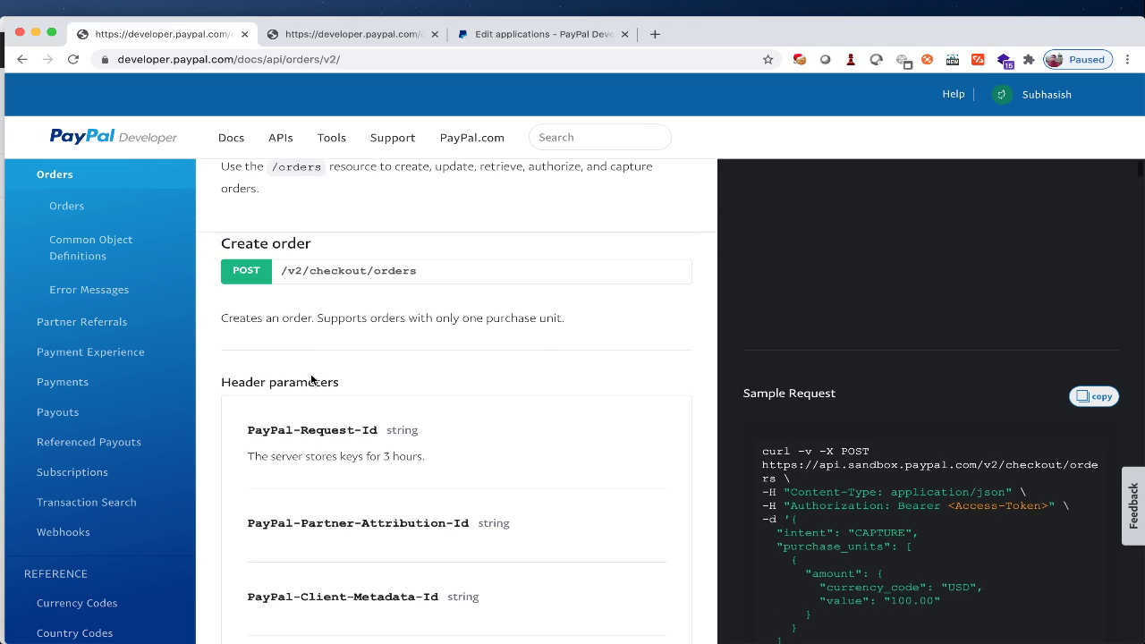
key(super+Tab)
click(435, 154)
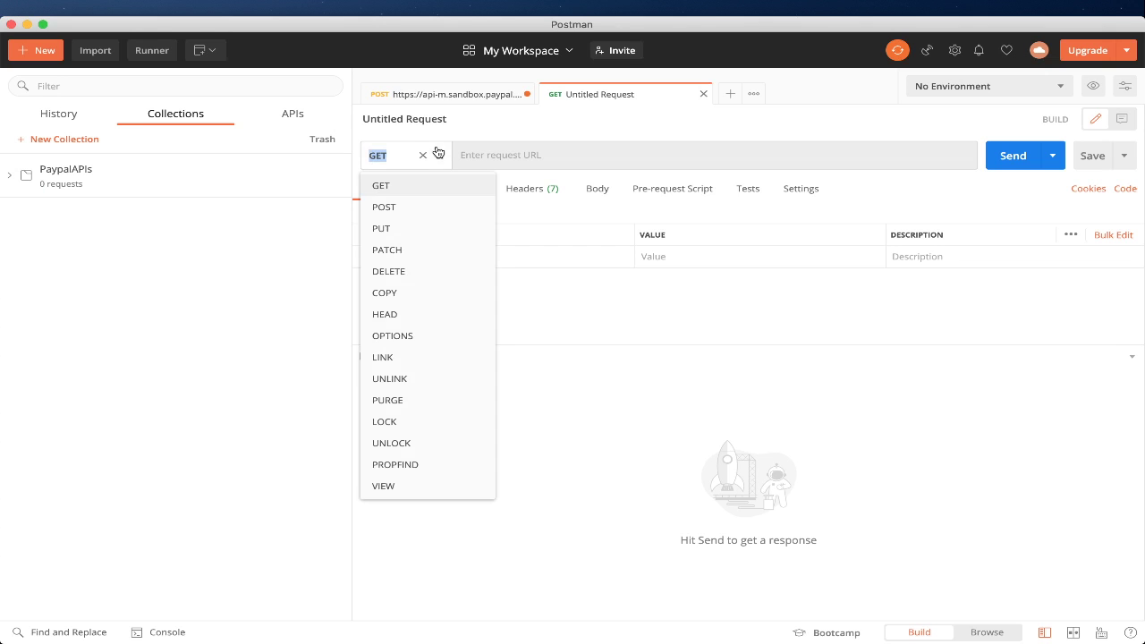
click(383, 211)
Copy the sandbox oauth2/token URL from the first Postman request into the new POST request as its URL
key(super+Tab)
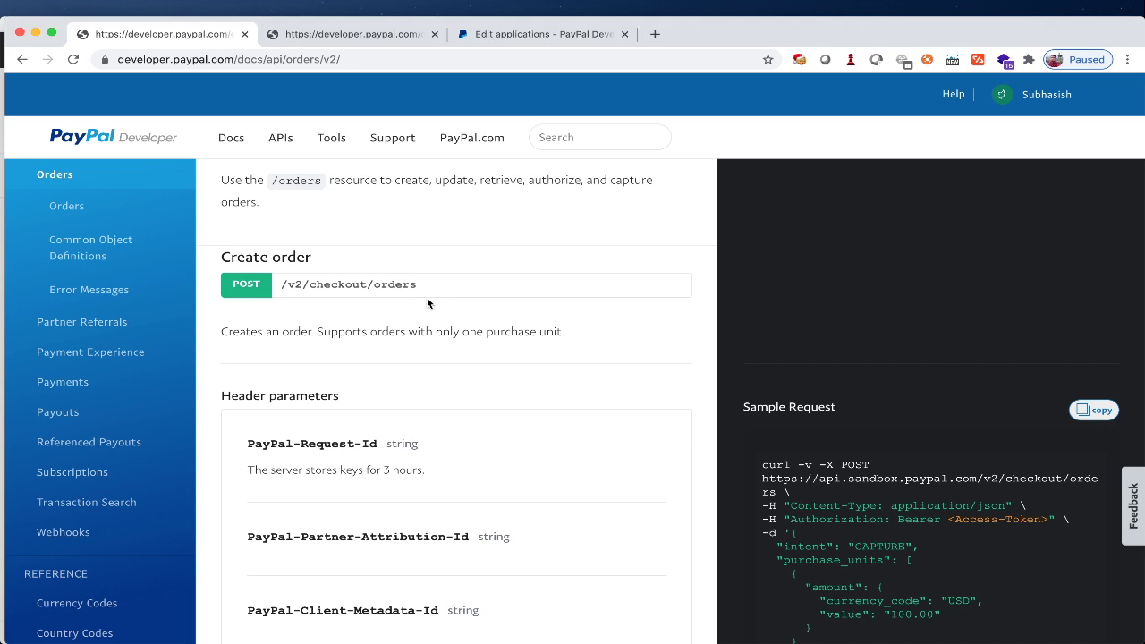
scroll(420, 303, up, 5)
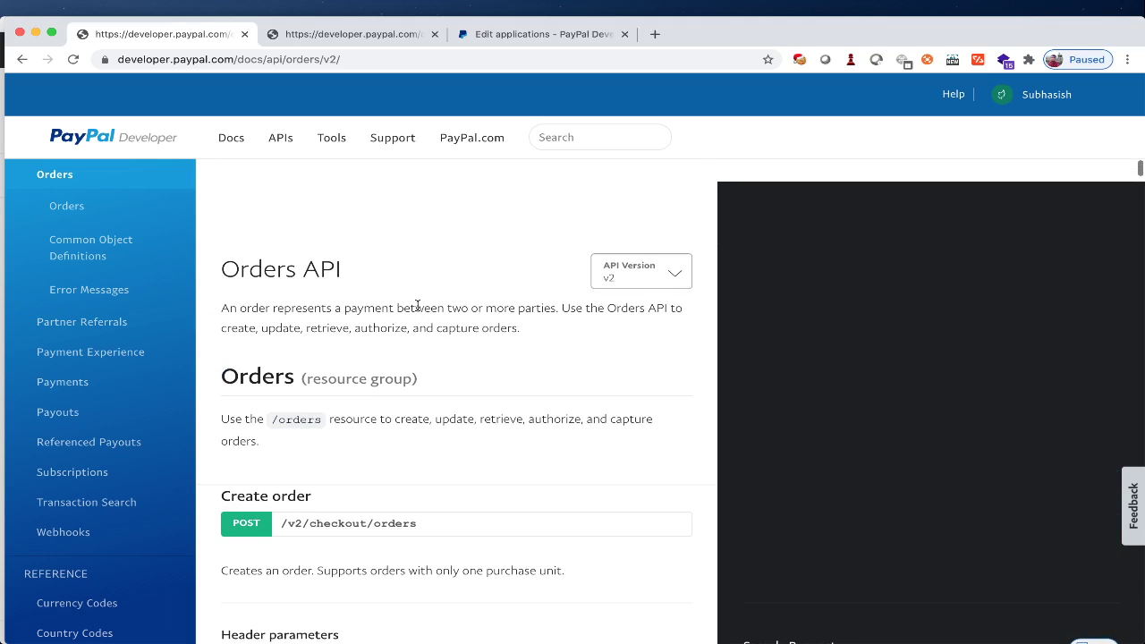
scroll(417, 305, down, 5)
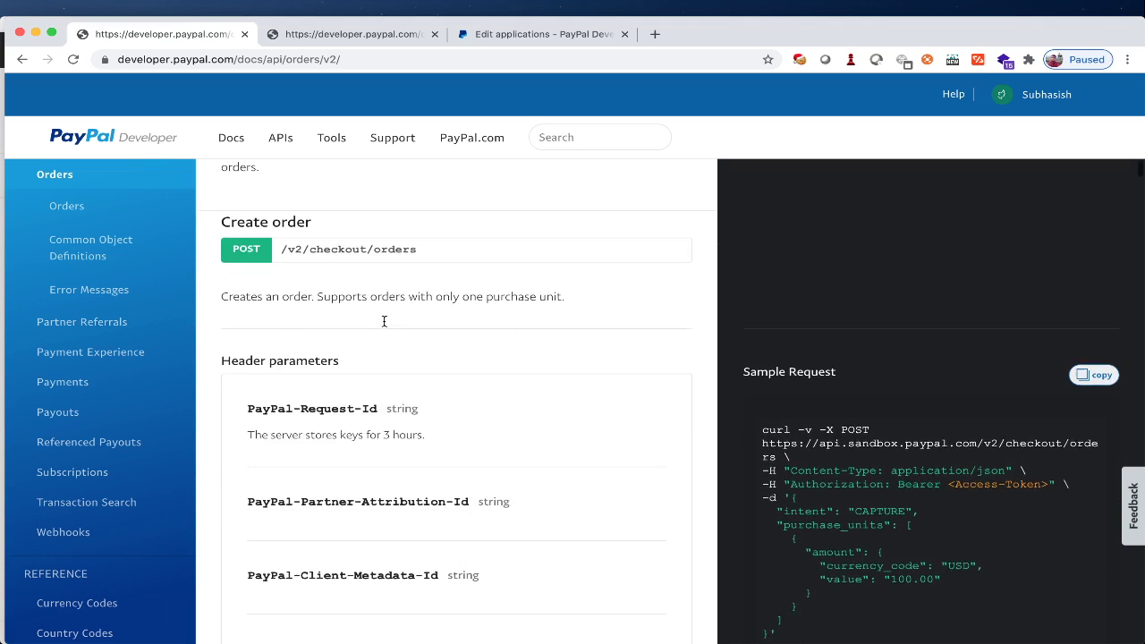
scroll(384, 321, up, 3)
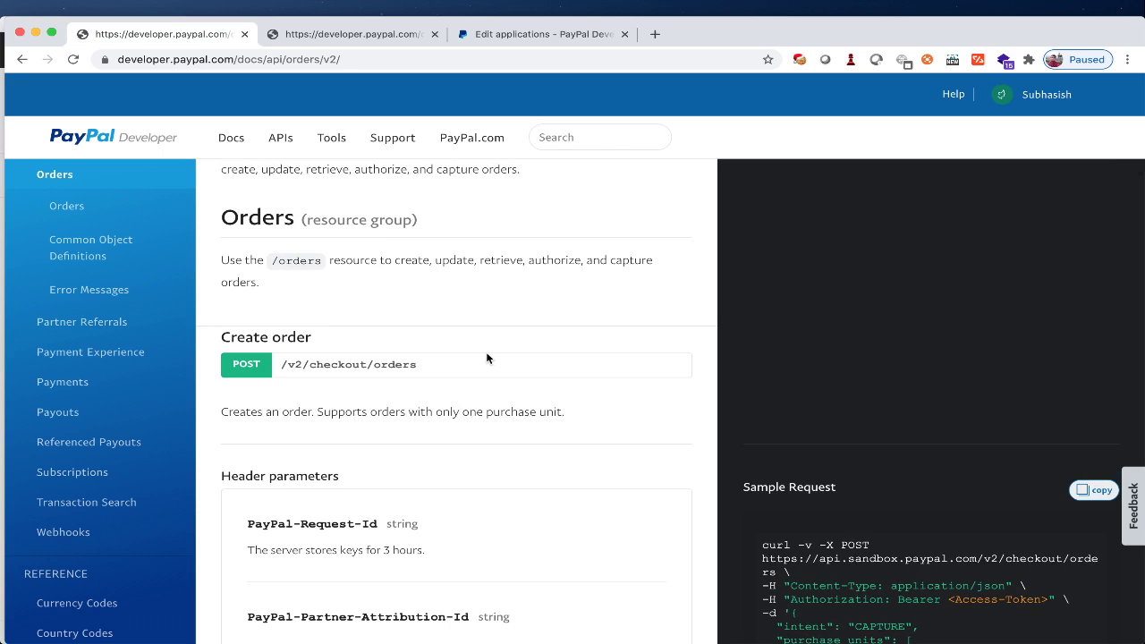
key(super+Tab)
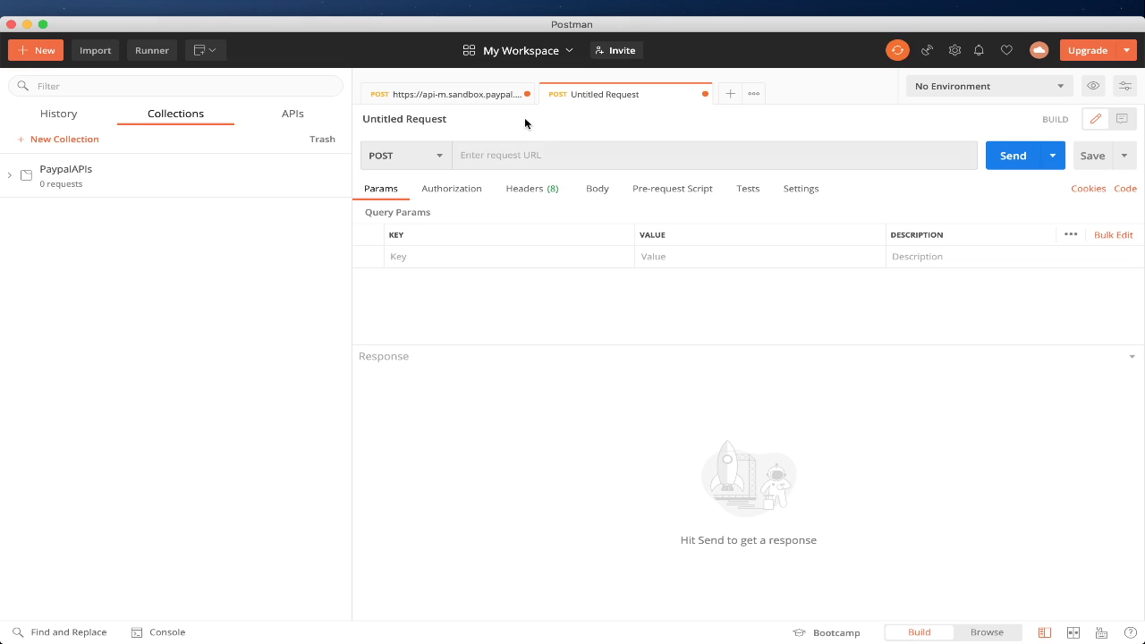
click(426, 97)
click(596, 160)
key(super+a)
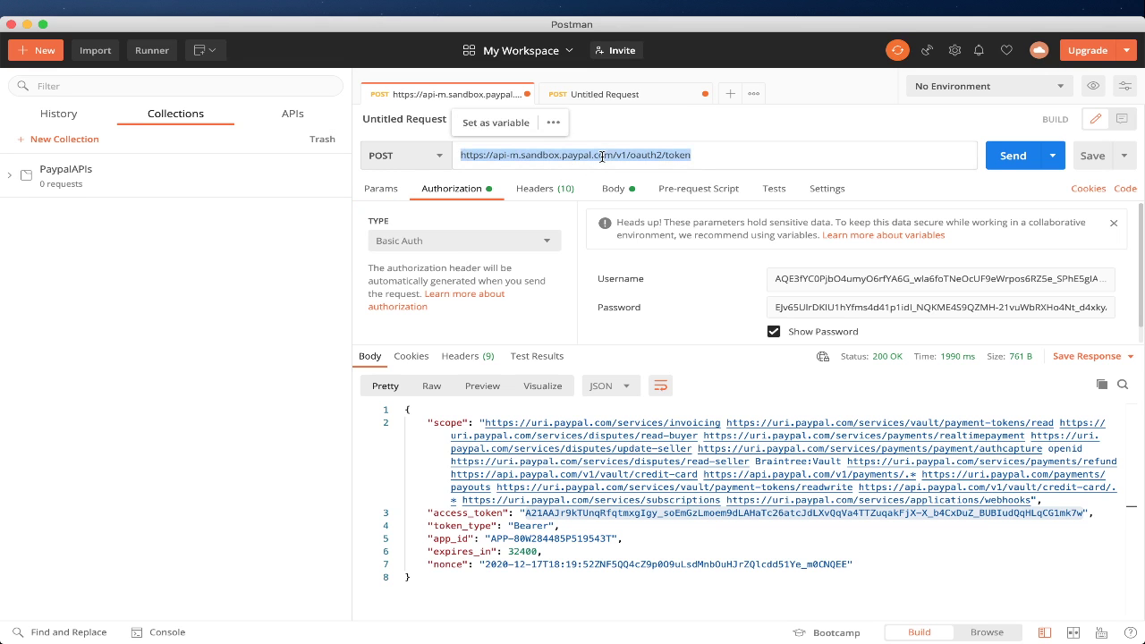
key(super+c)
click(613, 94)
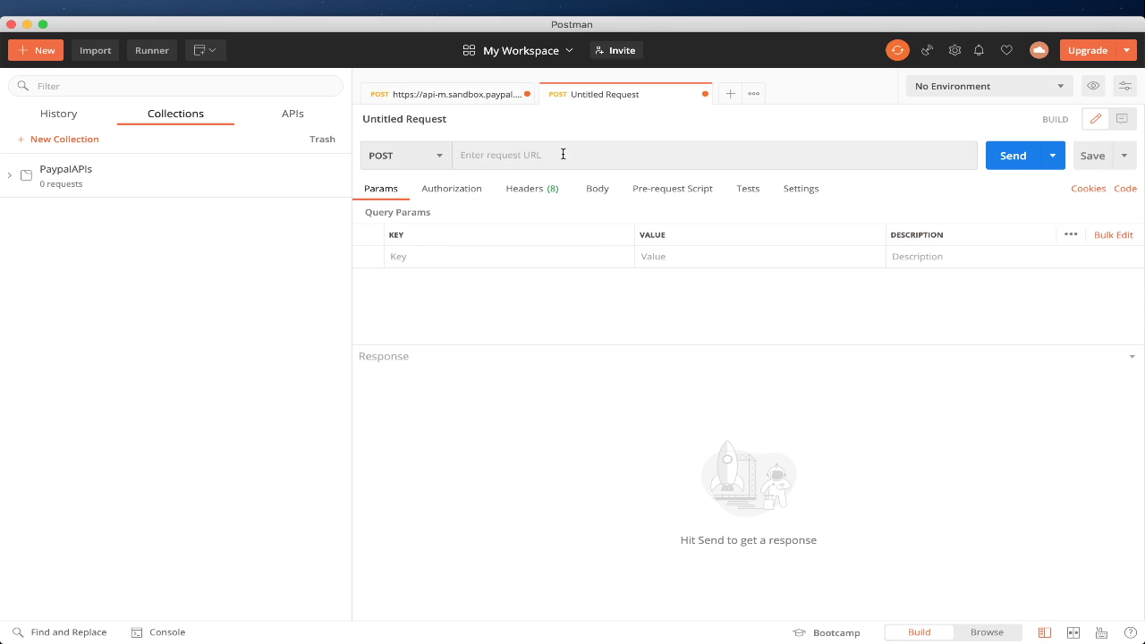
click(563, 155)
key(super+v)
Replace the new request's URL path with /v2/checkout/orders from the Create order reference, keeping a single slash after the host
key(super+Tab)
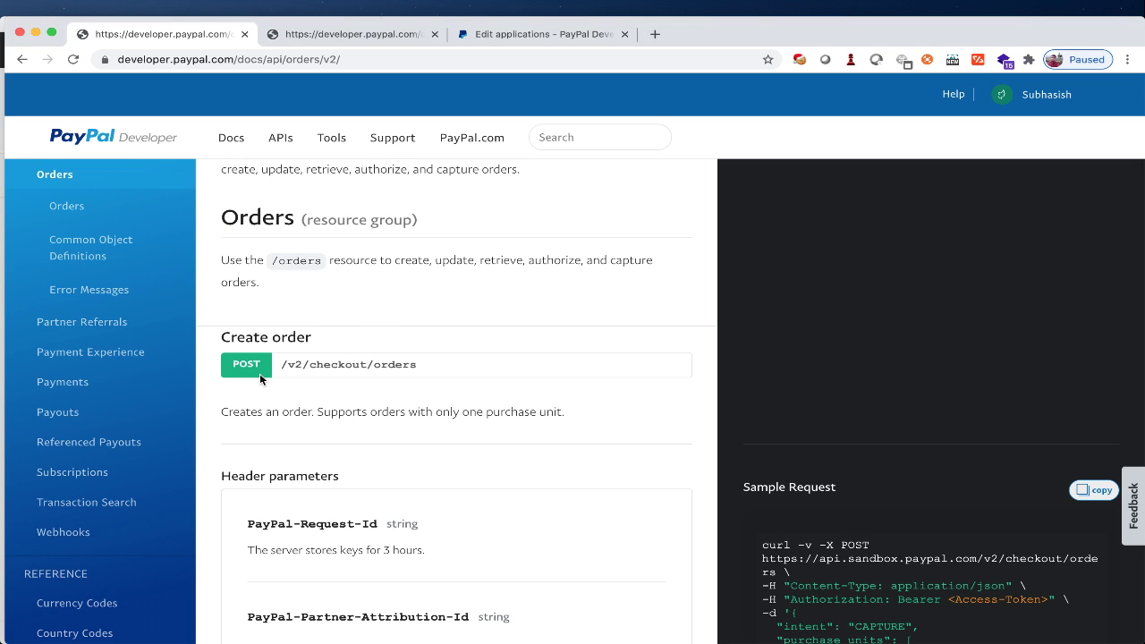
drag(280, 364, 423, 371)
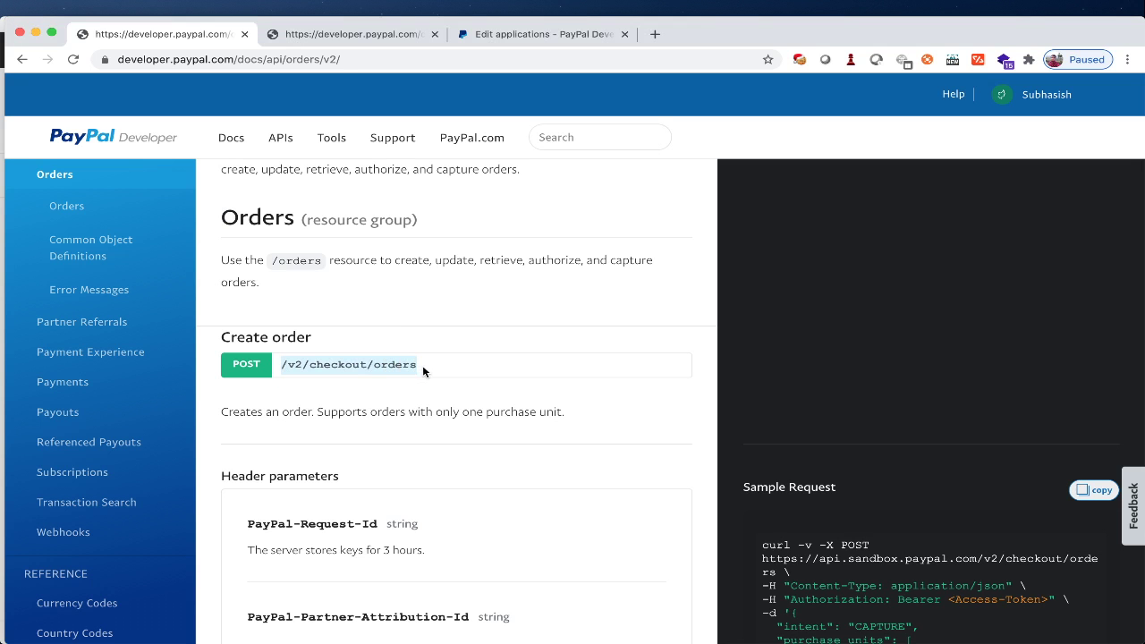
key(super+Tab)
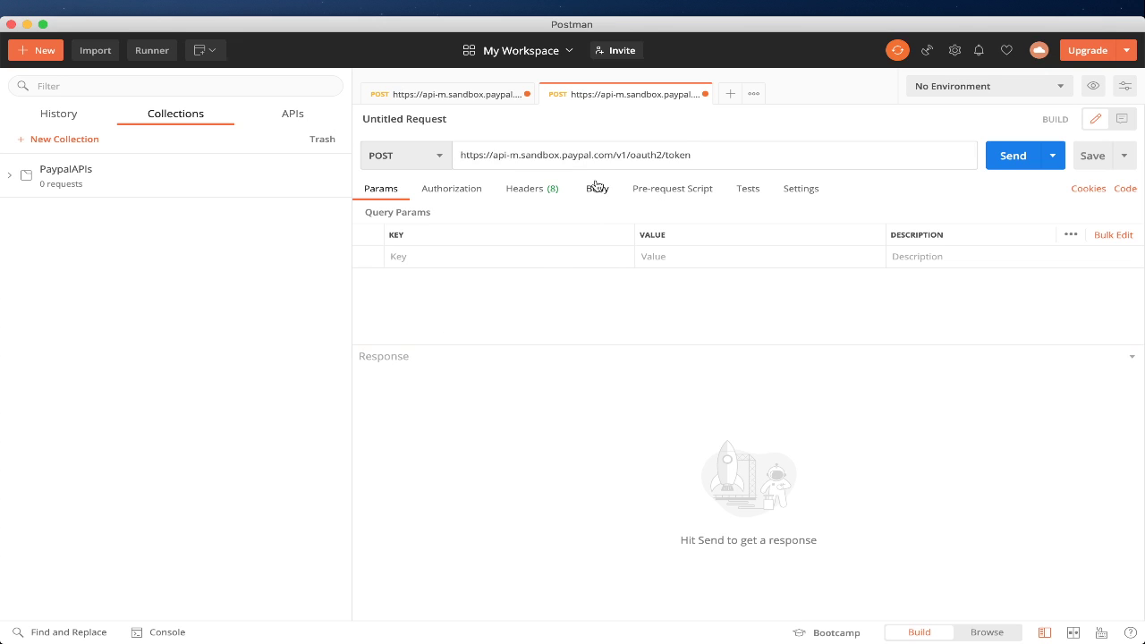
drag(615, 156, 785, 151)
key(super+v)
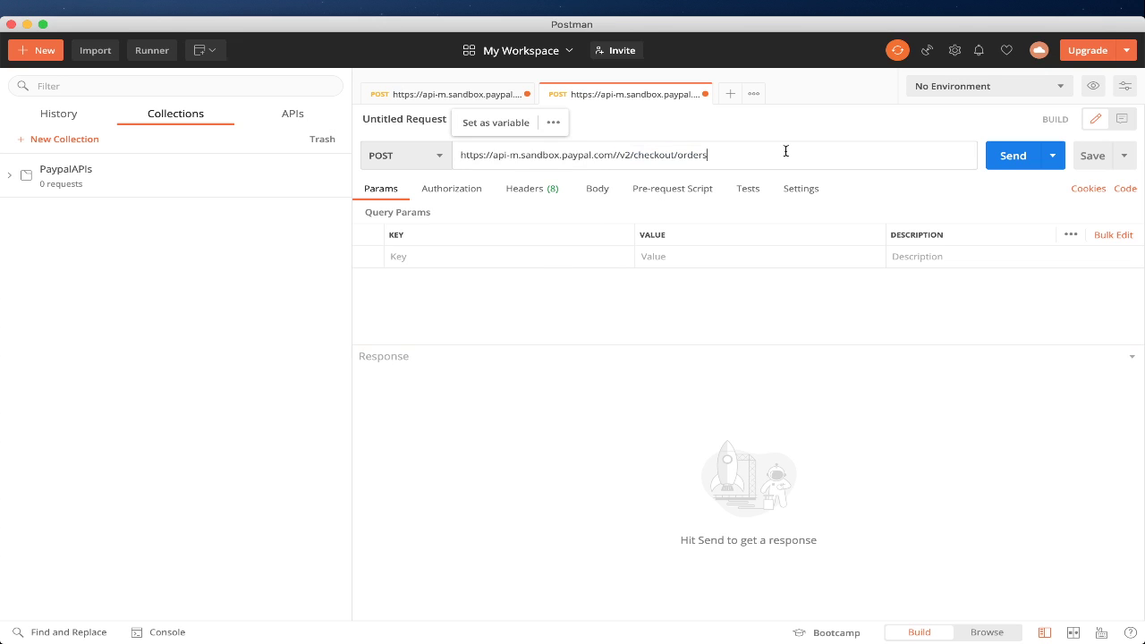
click(620, 157)
key(BackSpace)
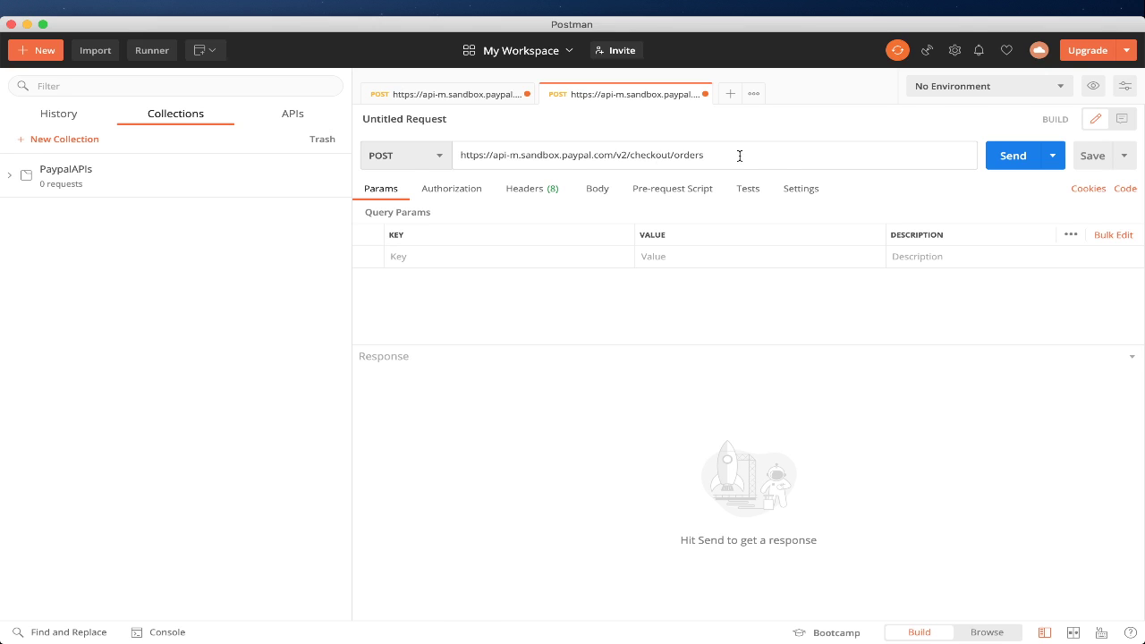
Examine the Create order sample request in the PayPal reference and copy its content type value, application/json
key(super+Tab)
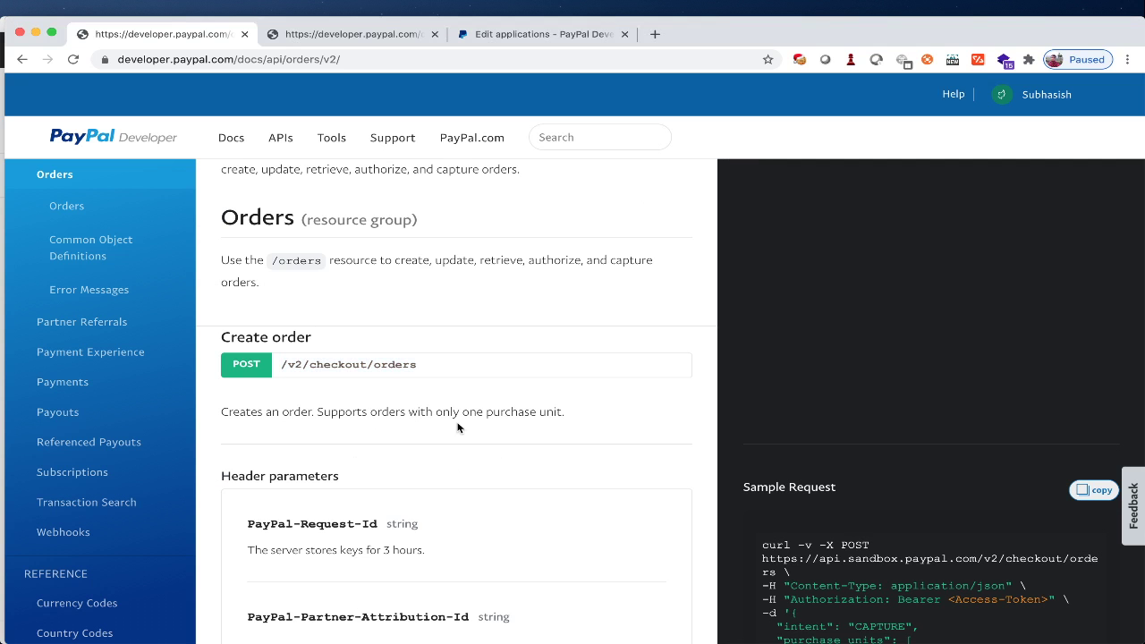
scroll(761, 490, down, 5)
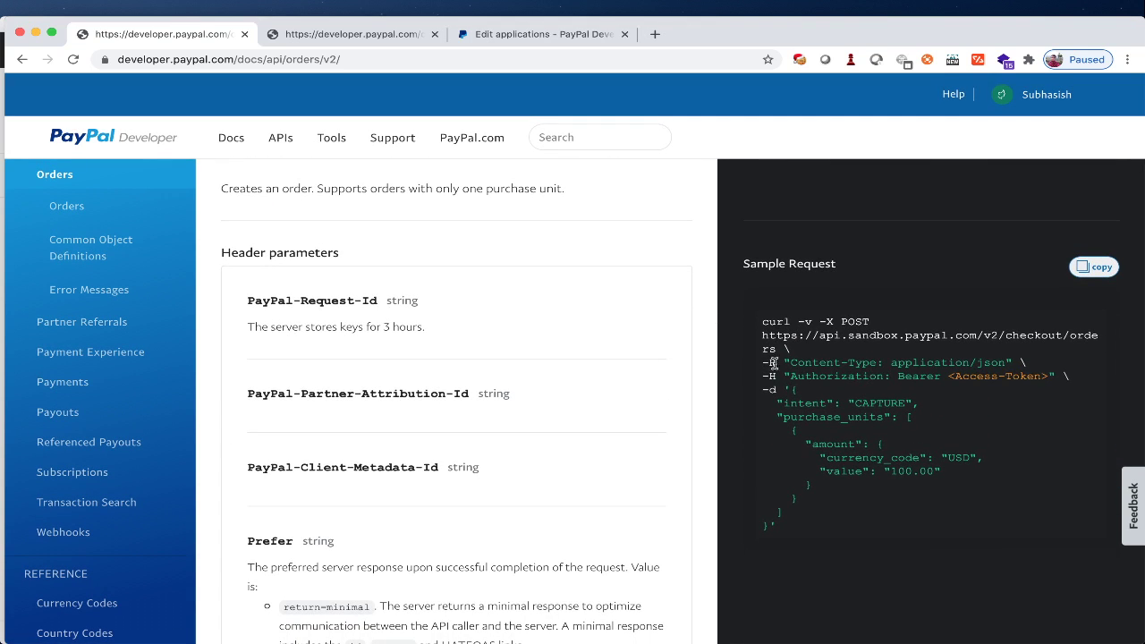
mouse_move(762, 336)
mouse_down()
mouse_move(1086, 336)
mouse_move(1012, 367)
mouse_move(774, 349)
mouse_up()
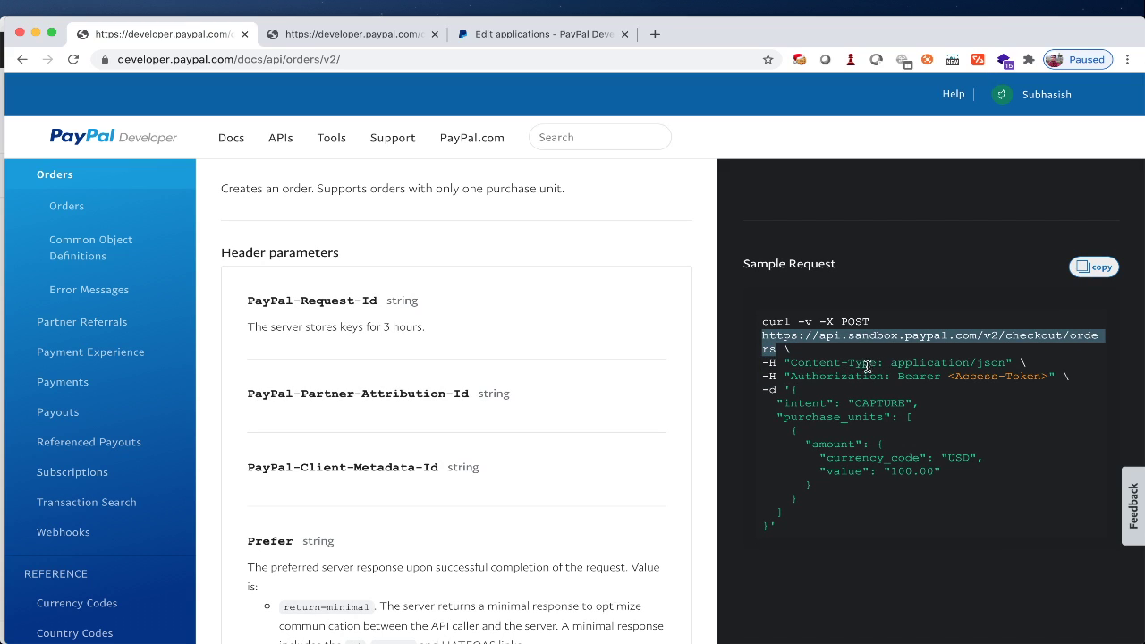
drag(876, 363, 797, 363)
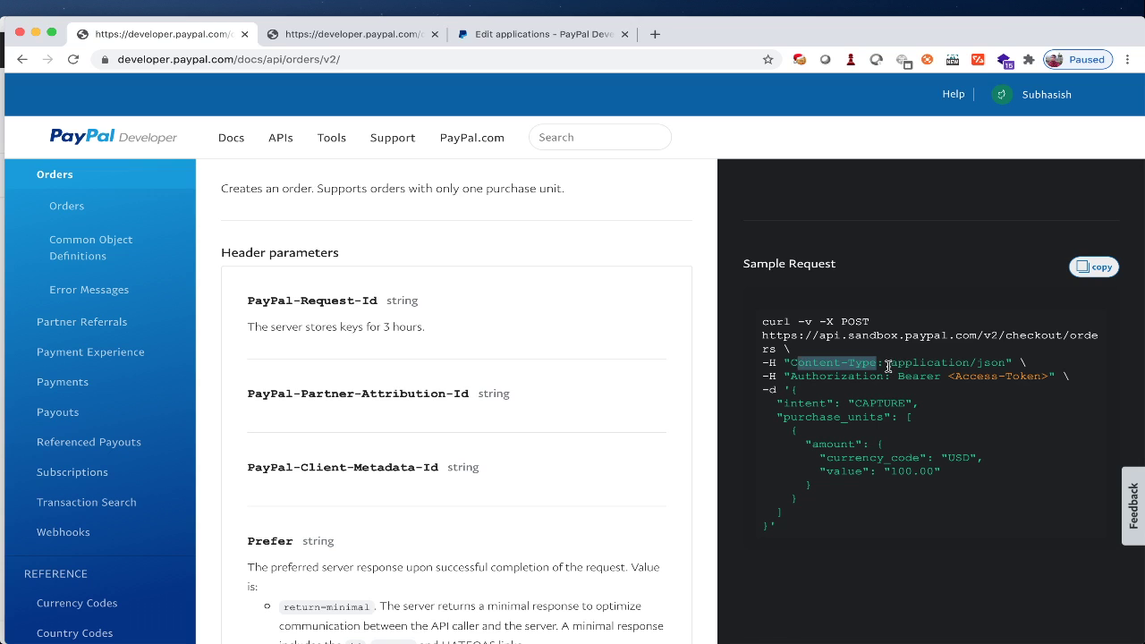
drag(890, 362, 1009, 362)
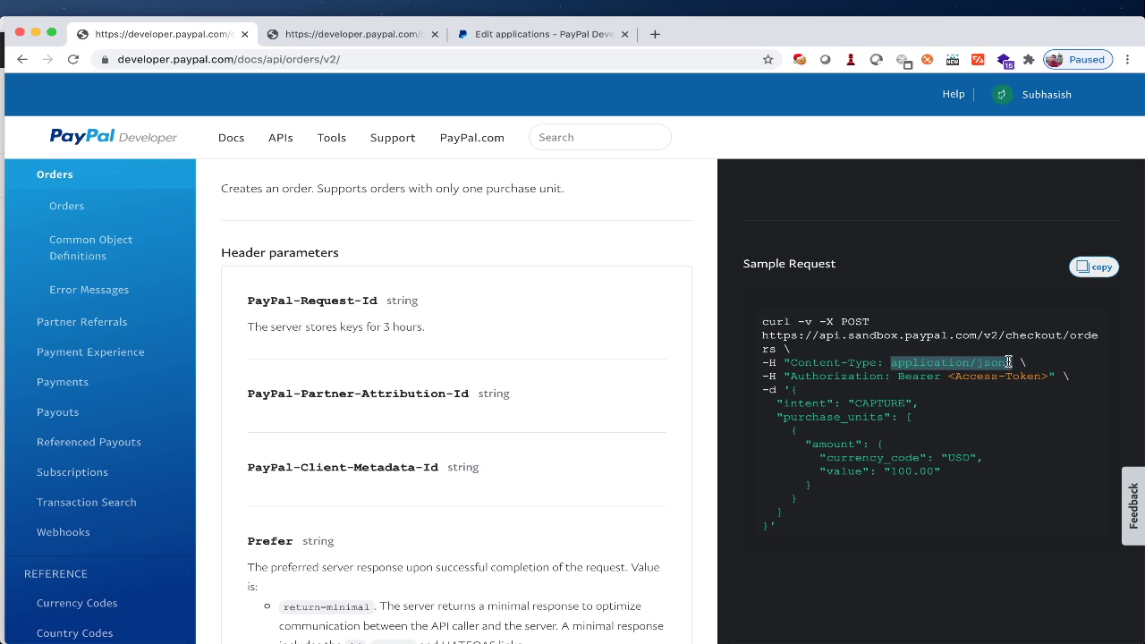
Add a Content-Type header with the value application/json to the checkout orders request in Postman
key(super+Tab)
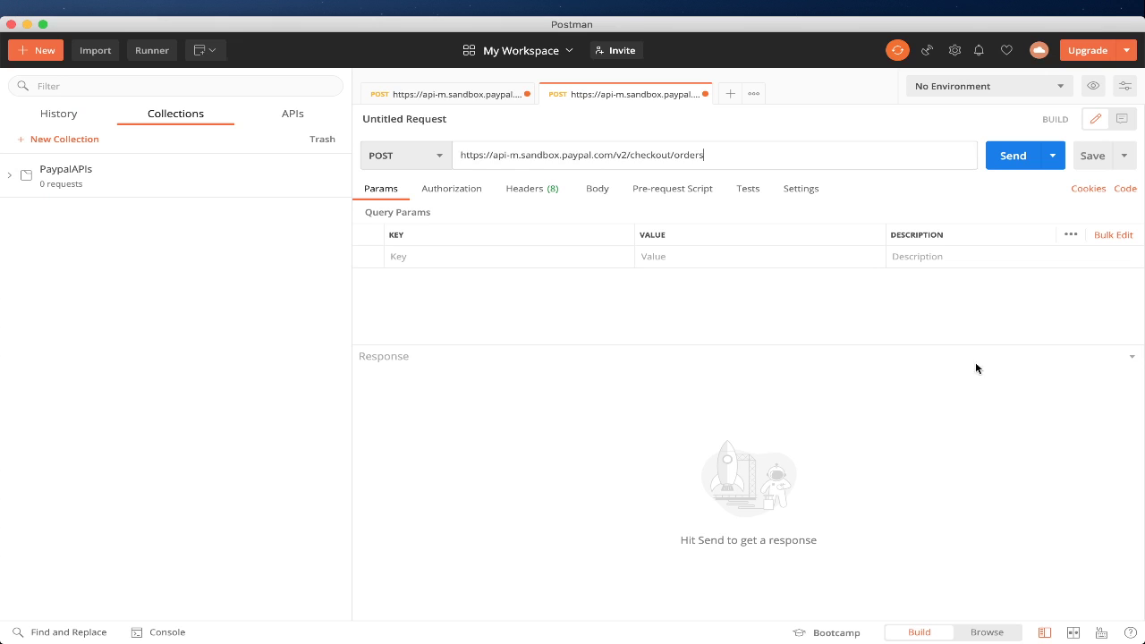
click(527, 191)
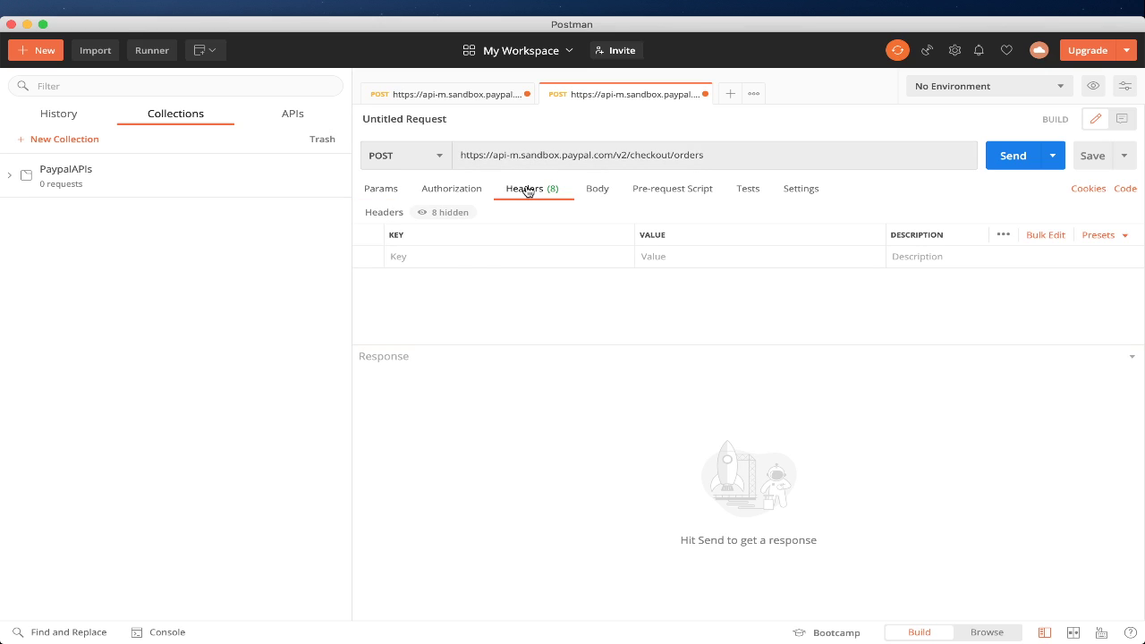
click(441, 258)
key(super+v)
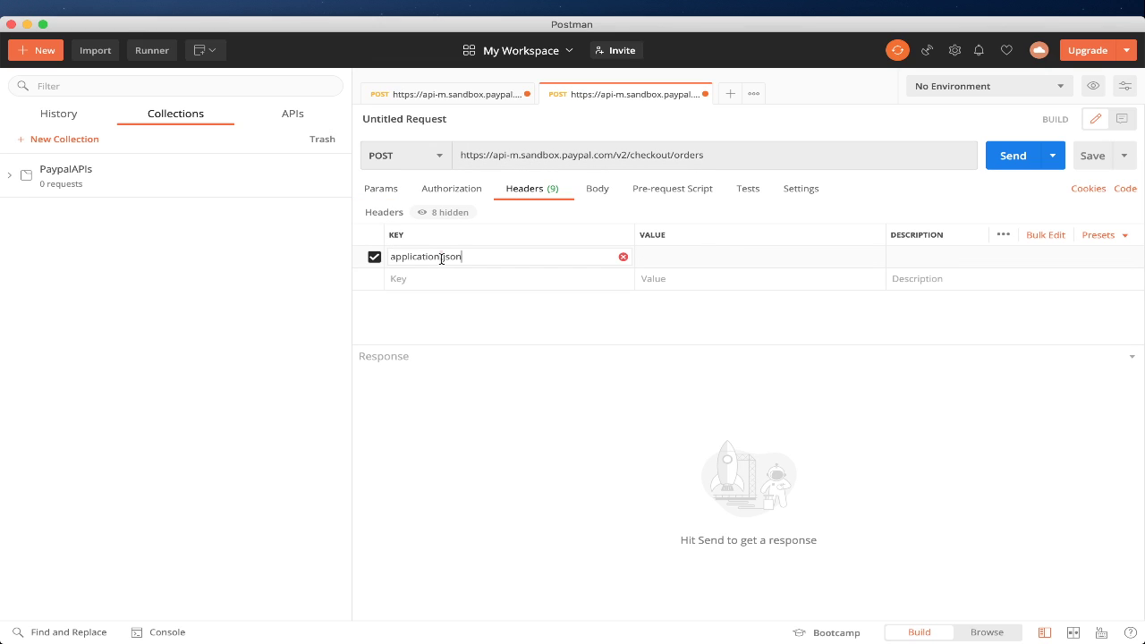
key(super+a)
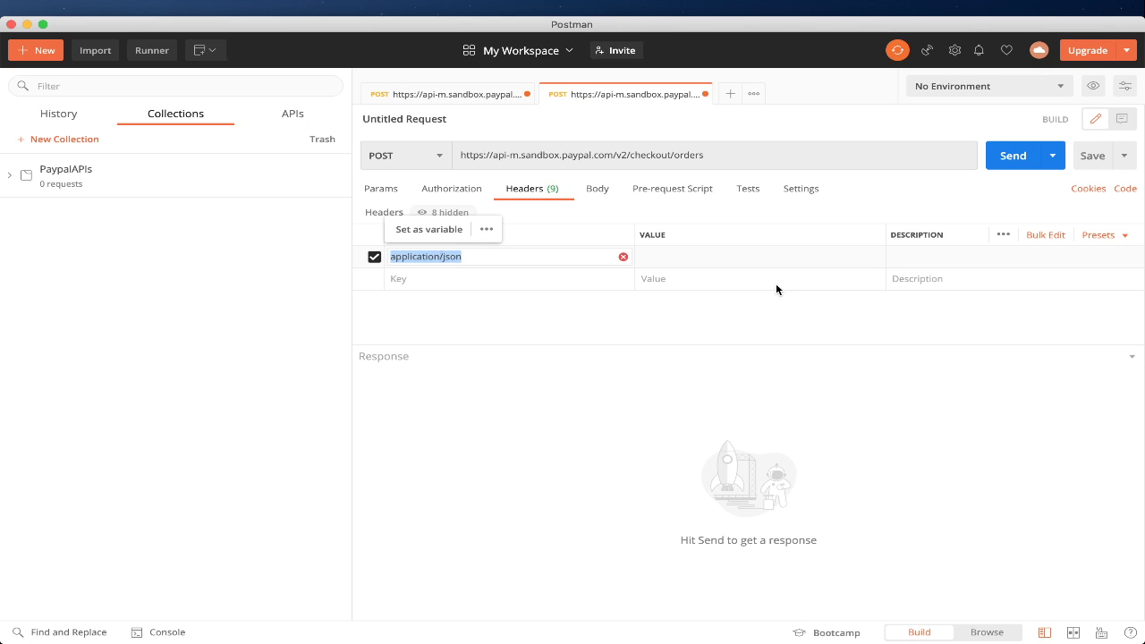
text(con)
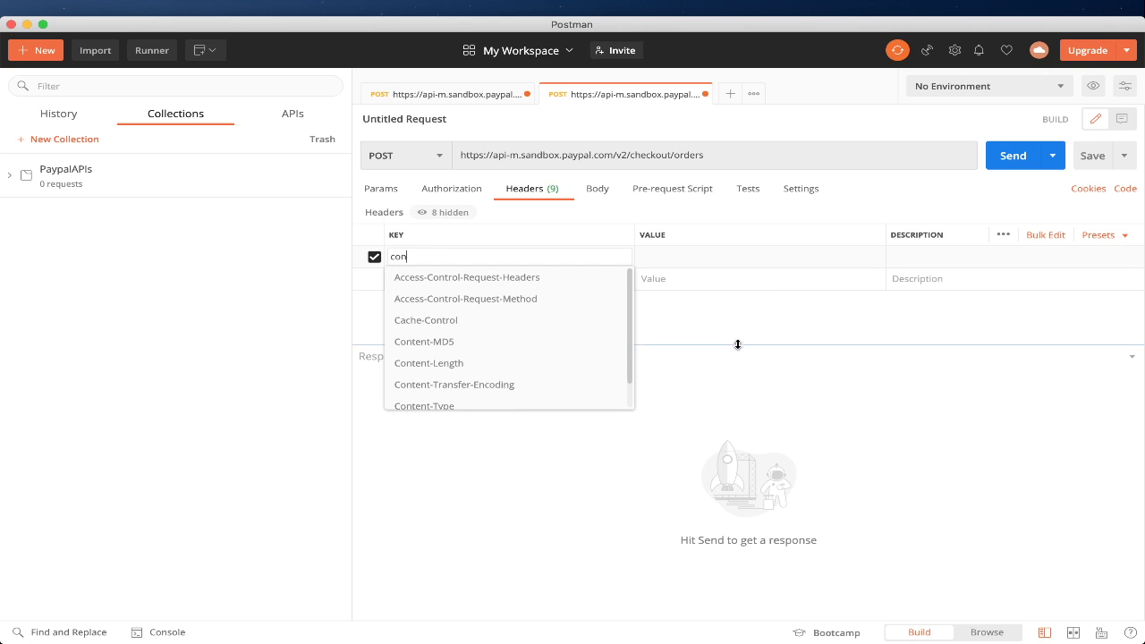
click(453, 407)
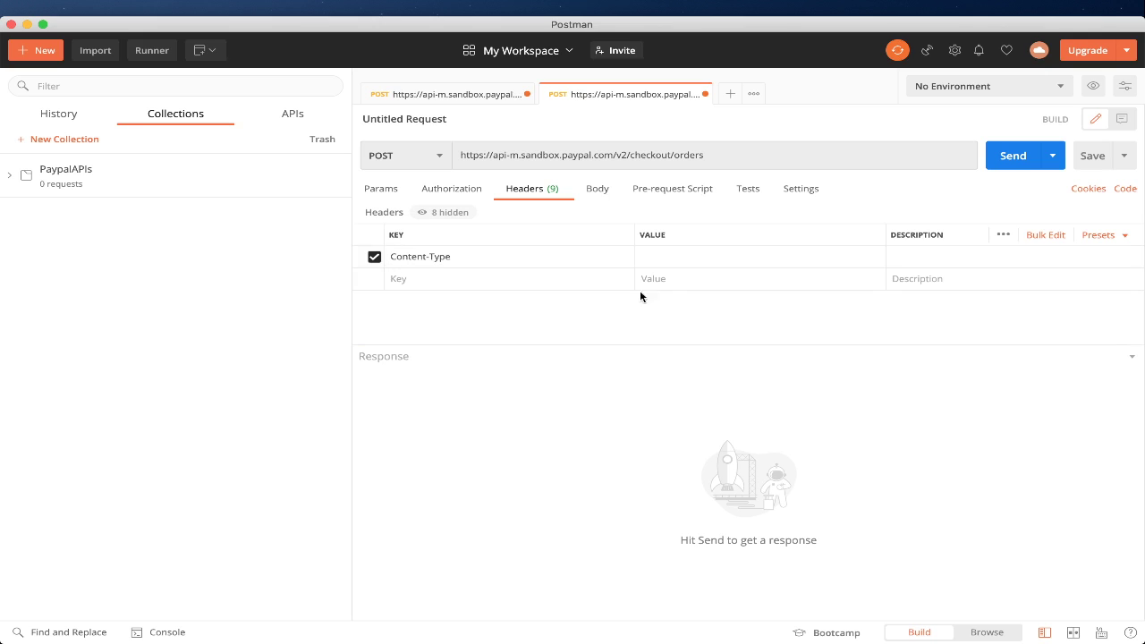
click(689, 258)
key(super+v)
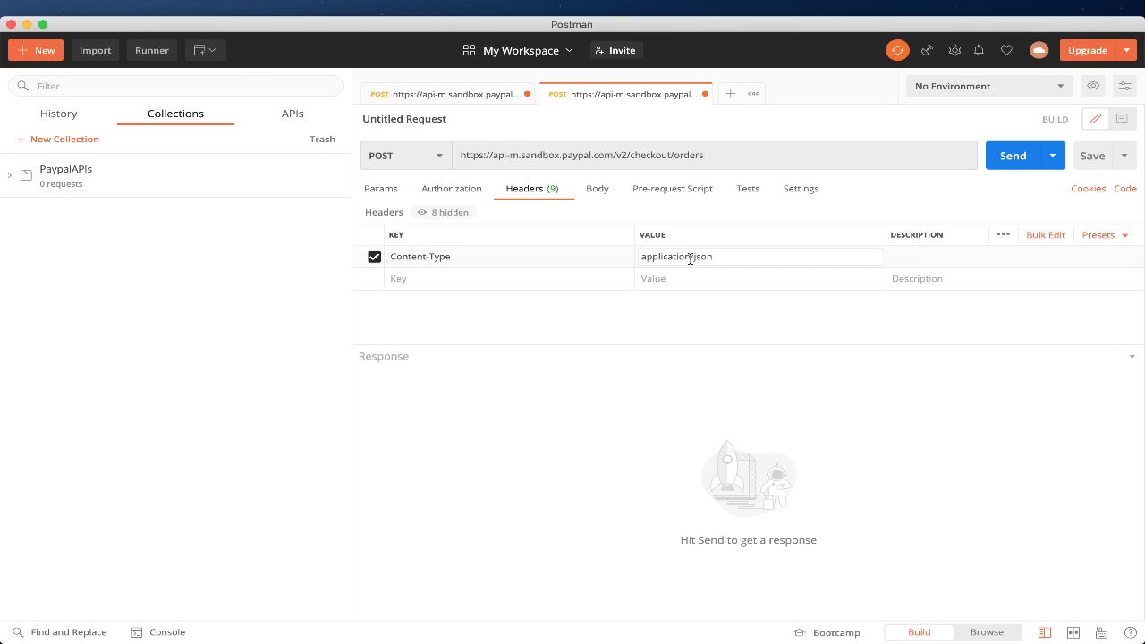
Copy the Authorization header name from the sample request and add it as a second header key in the orders request
key(super+Tab)
double_click(827, 377)
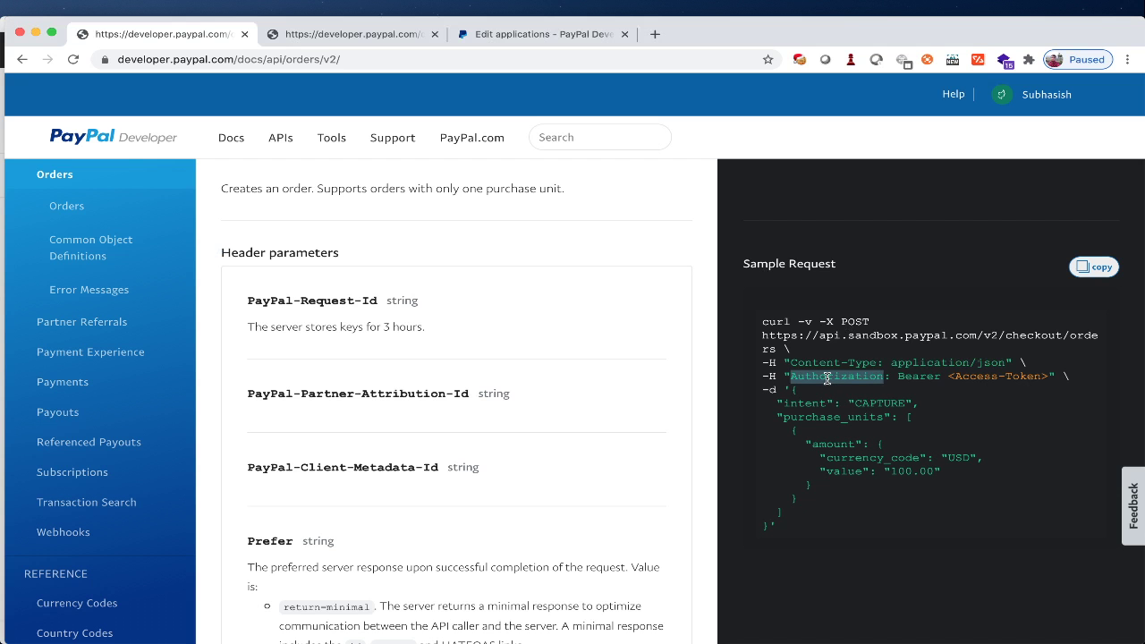
key(super+c)
key(super+Tab)
click(403, 278)
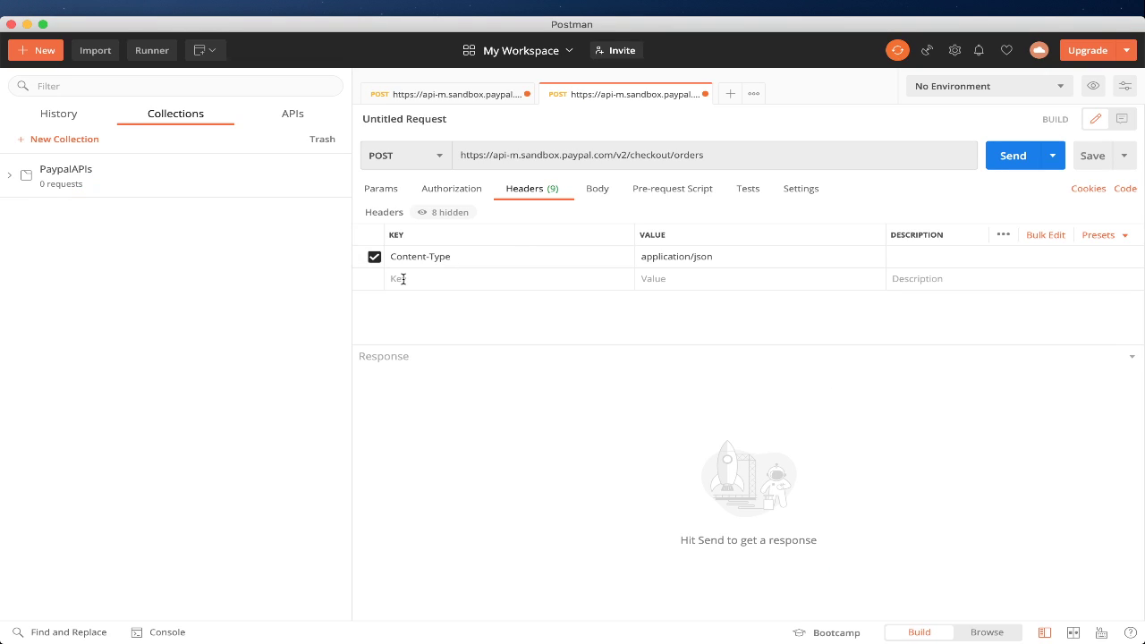
key(super+v)
Copy the word Bearer from the sample request into the Authorization header's value
key(super+Tab)
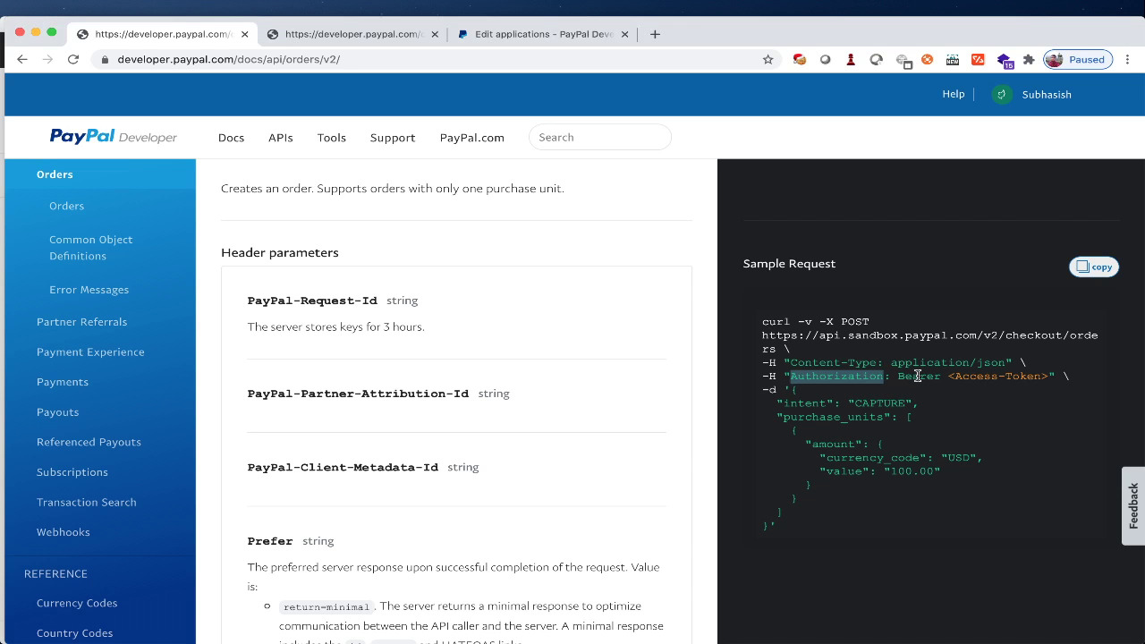
double_click(916, 376)
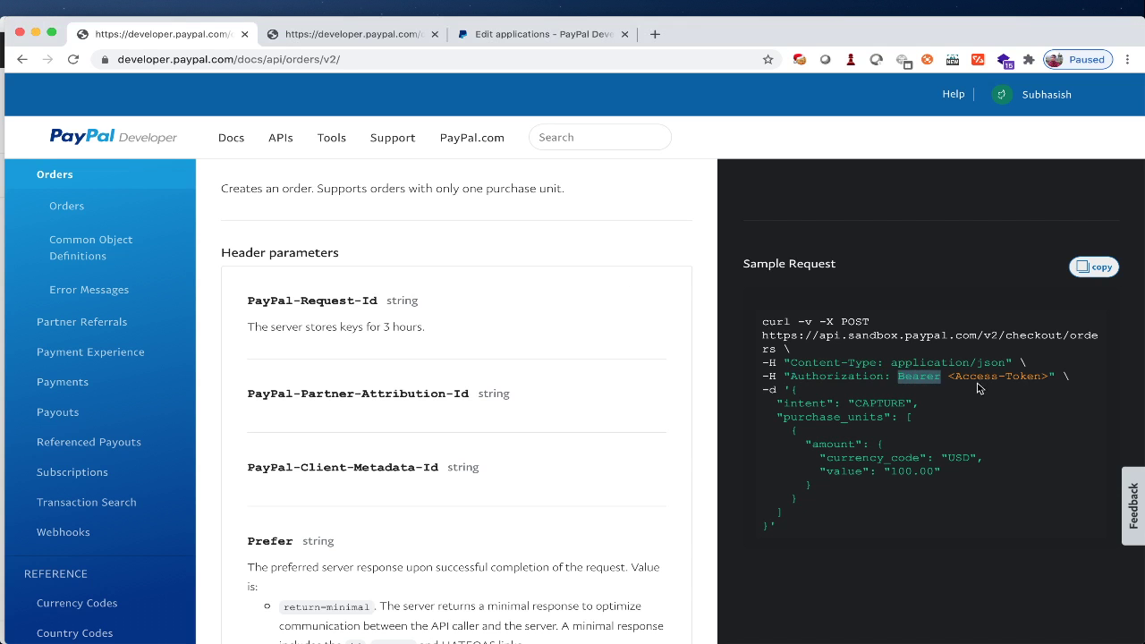
key(super+c)
key(super+Tab)
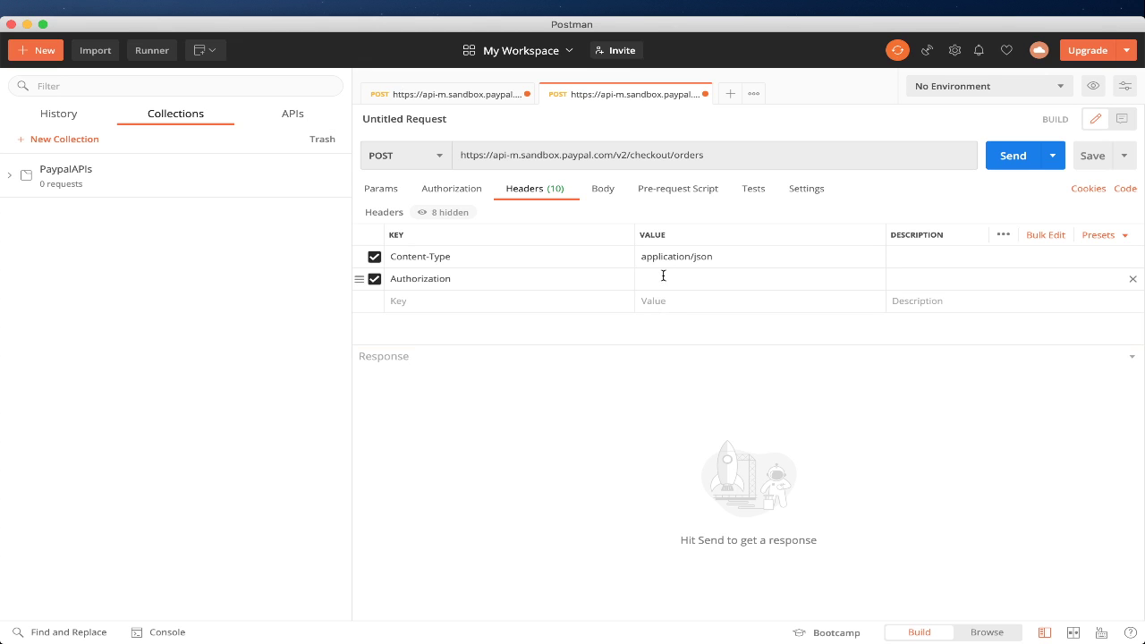
click(663, 278)
key(super+v)
Copy the access token from the first request's response and append it after Bearer and a space in the Authorization header's value
click(454, 97)
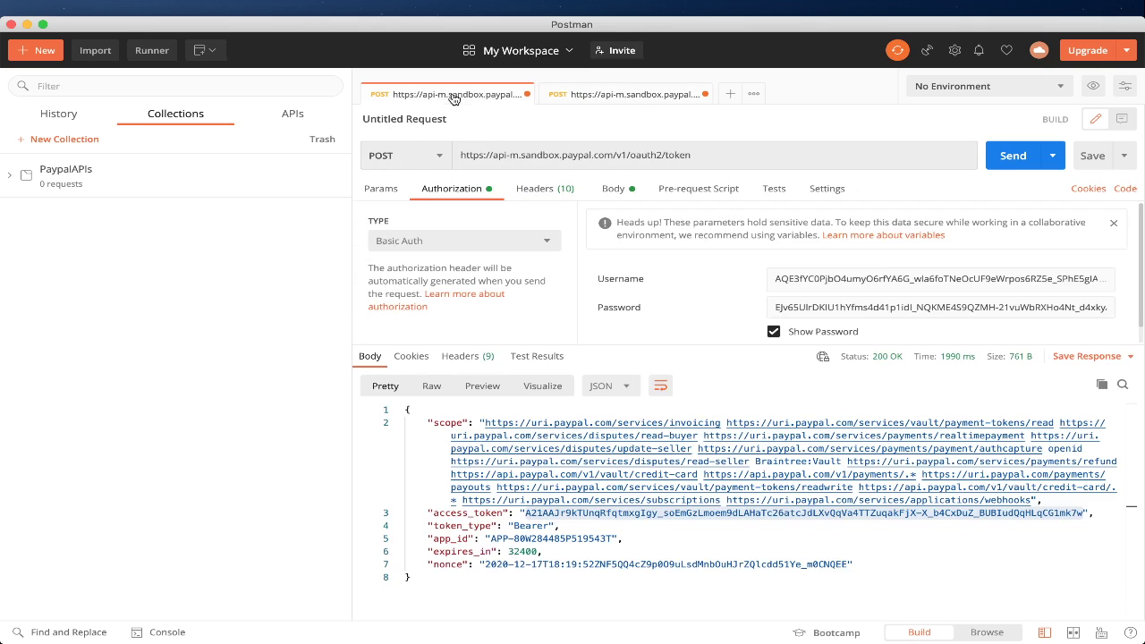
double_click(613, 537)
drag(525, 512, 848, 528)
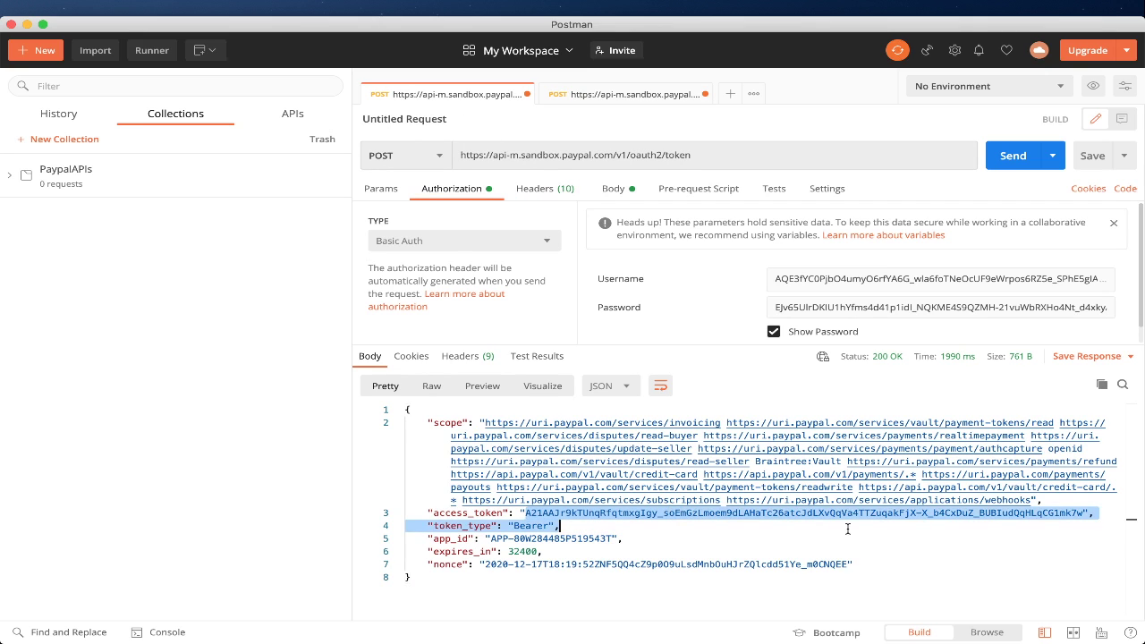
drag(990, 526, 1084, 511)
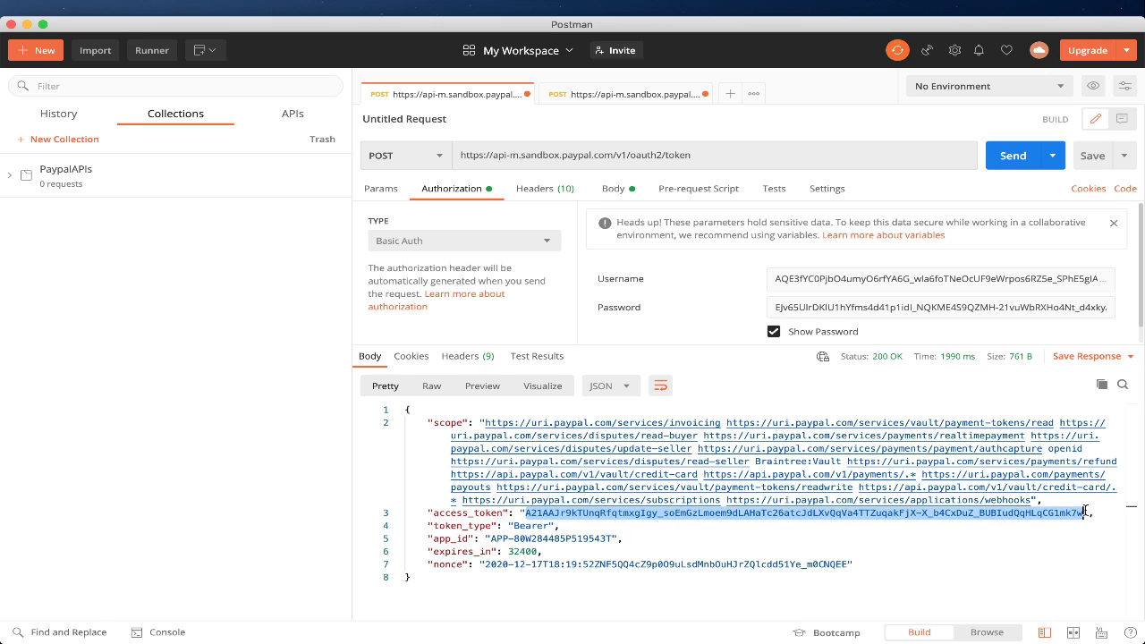
click(617, 95)
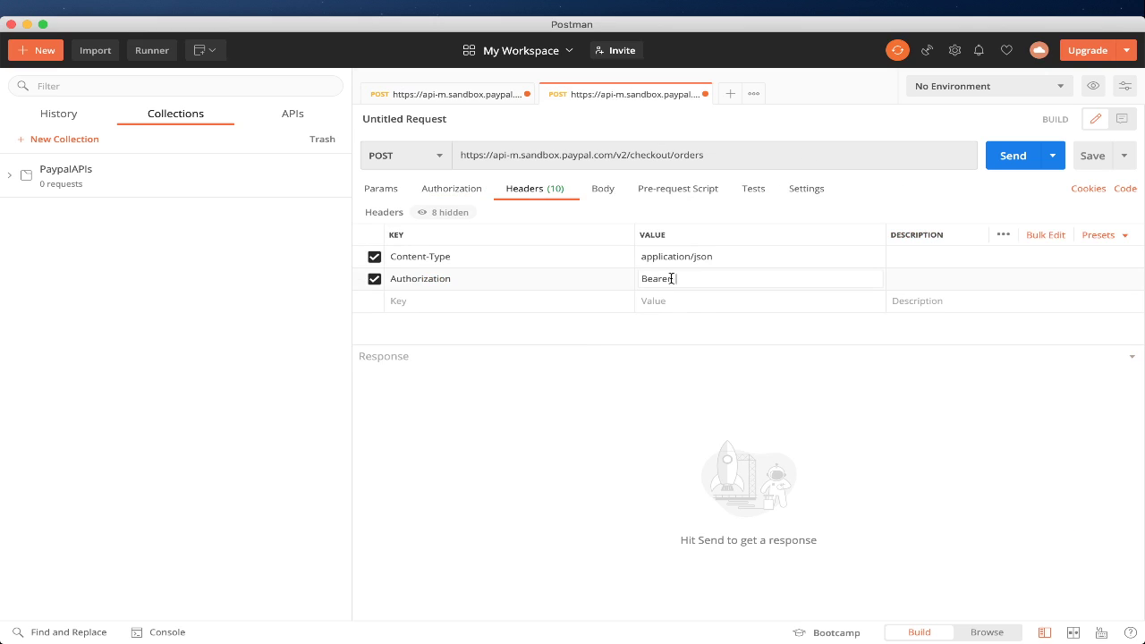
key(super+v)
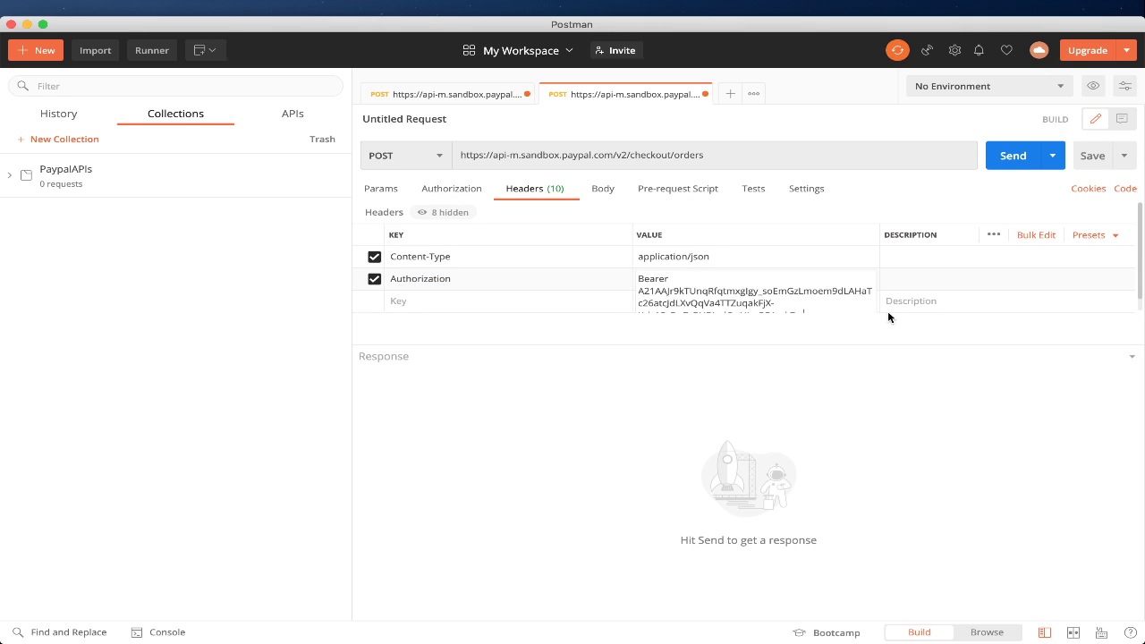
click(893, 200)
Copy the JSON body of the Create order sample request and paste it as the raw JSON body of the orders request
key(super+Tab)
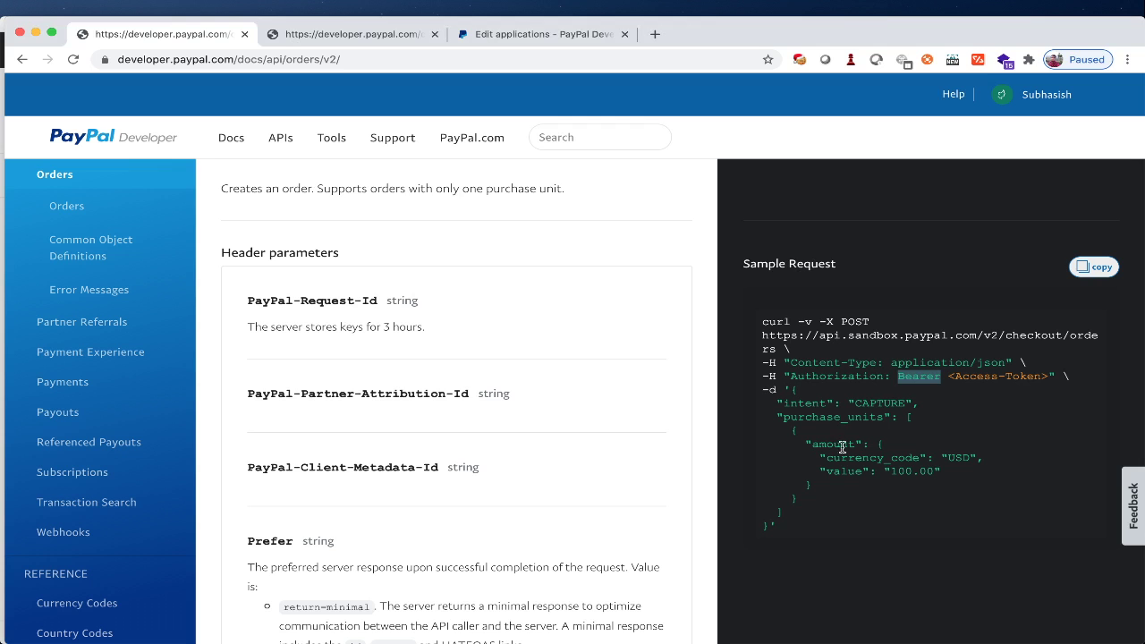
scroll(1018, 416, down, 1)
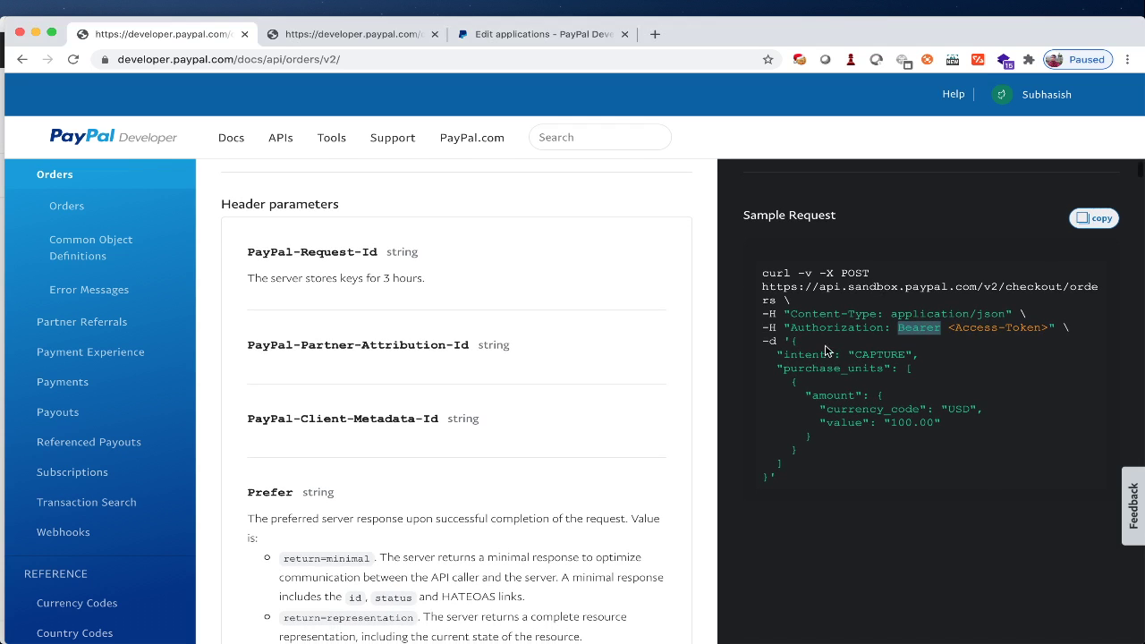
click(792, 341)
drag(792, 341, 768, 480)
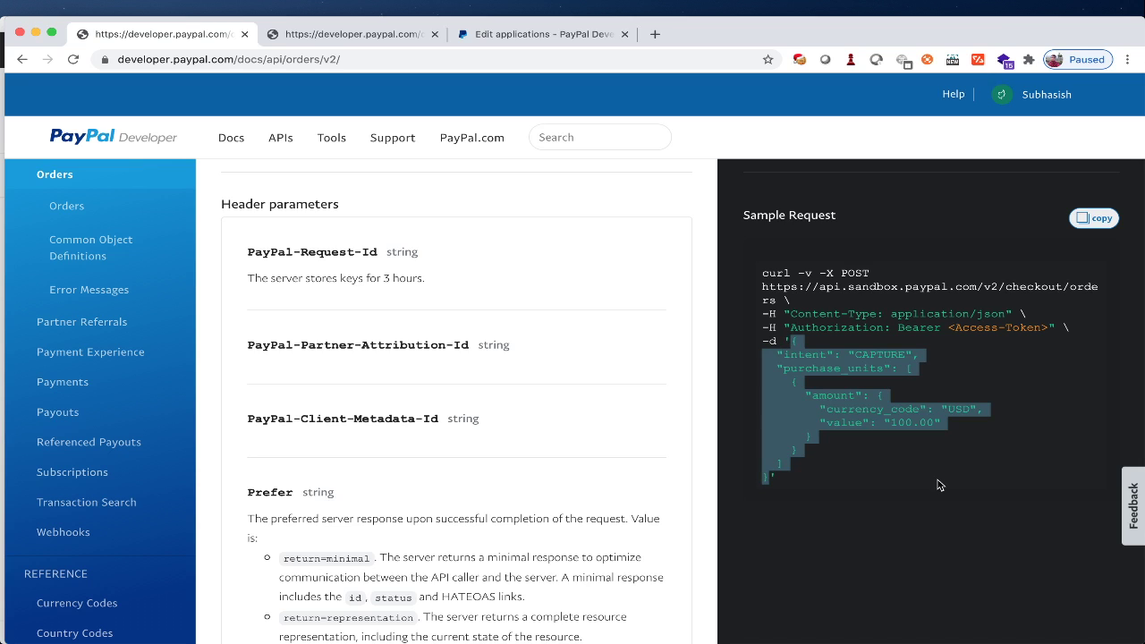
key(super+Tab)
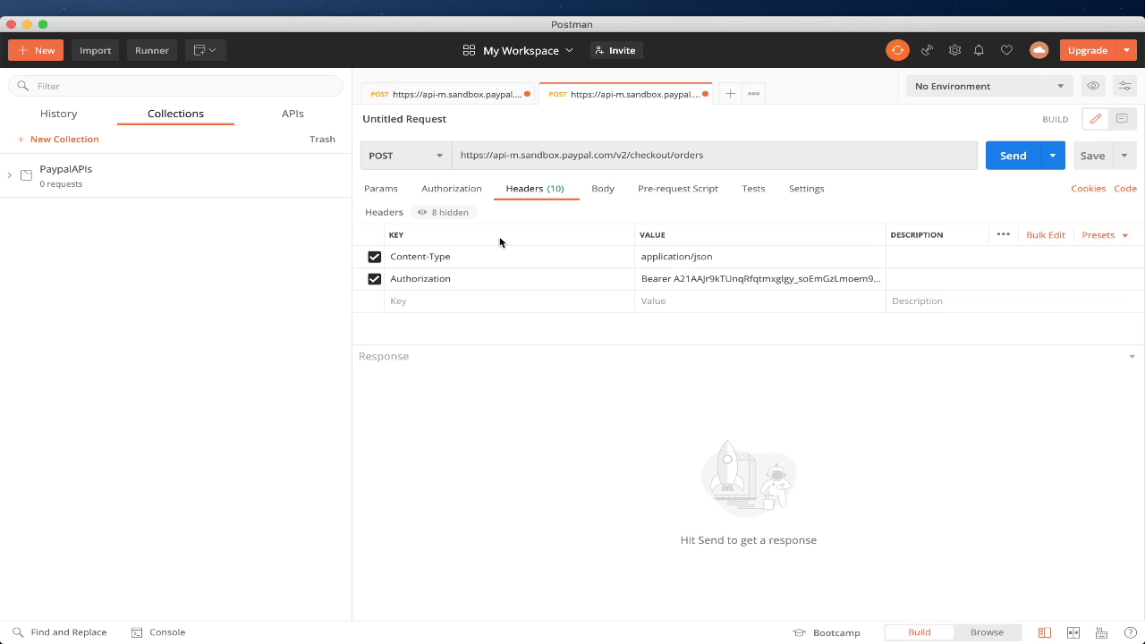
click(604, 196)
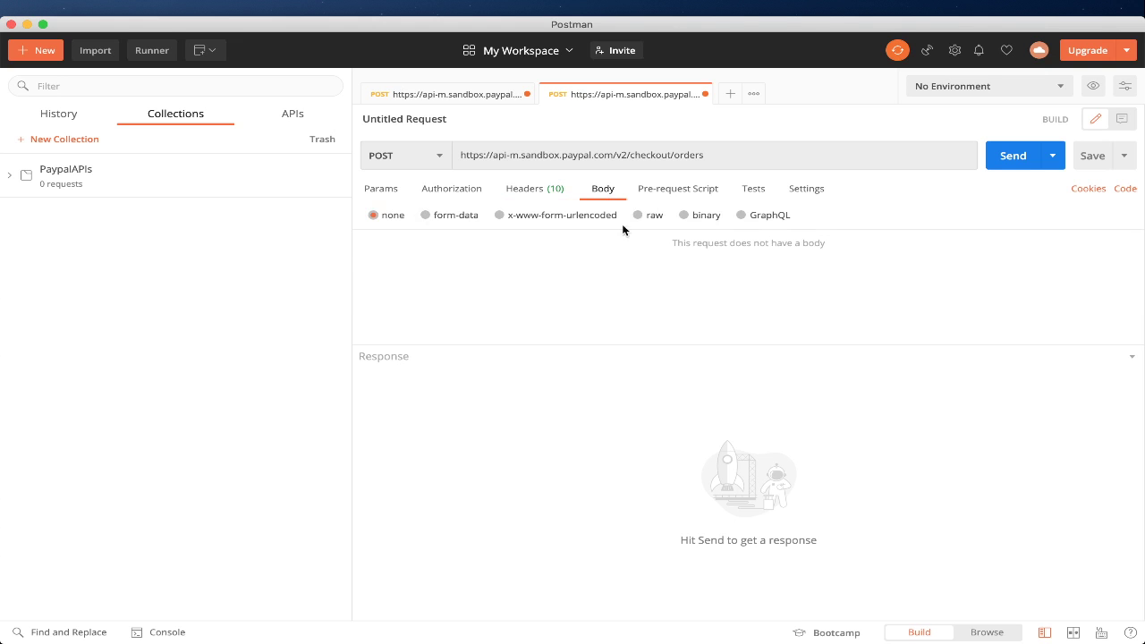
click(639, 216)
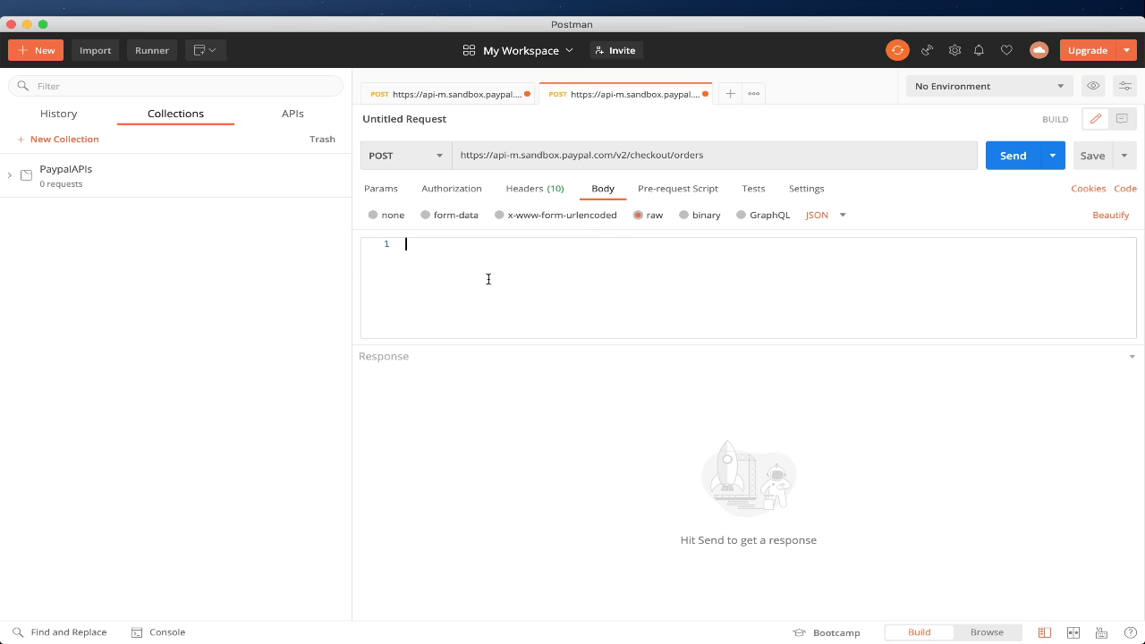
key(super+v)
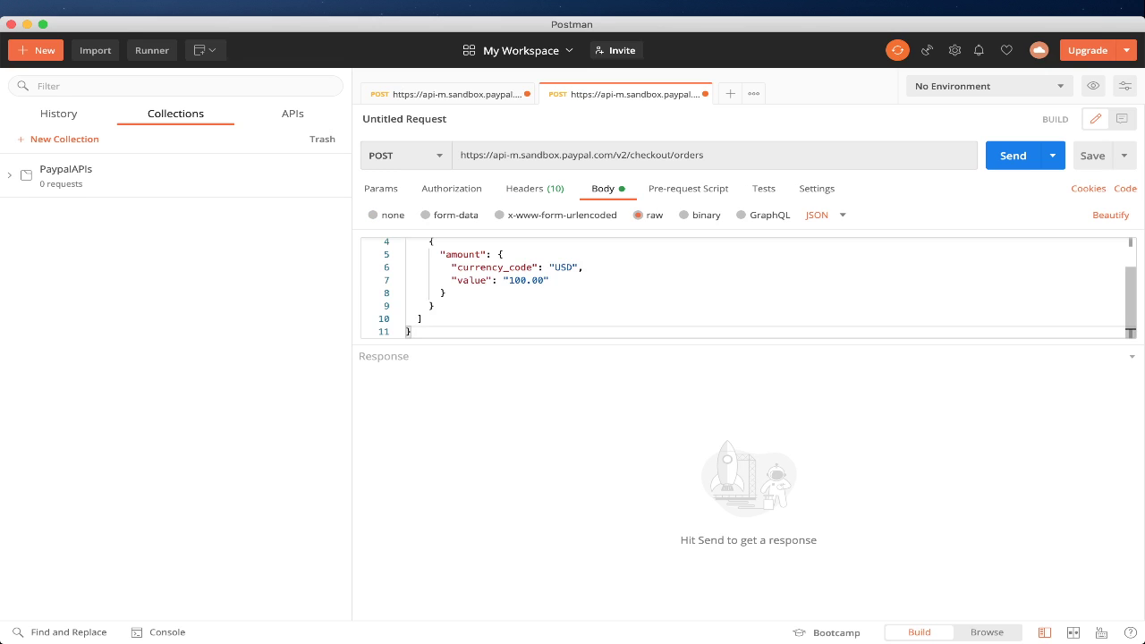
scroll(617, 298, up, 3)
scroll(617, 298, down, 3)
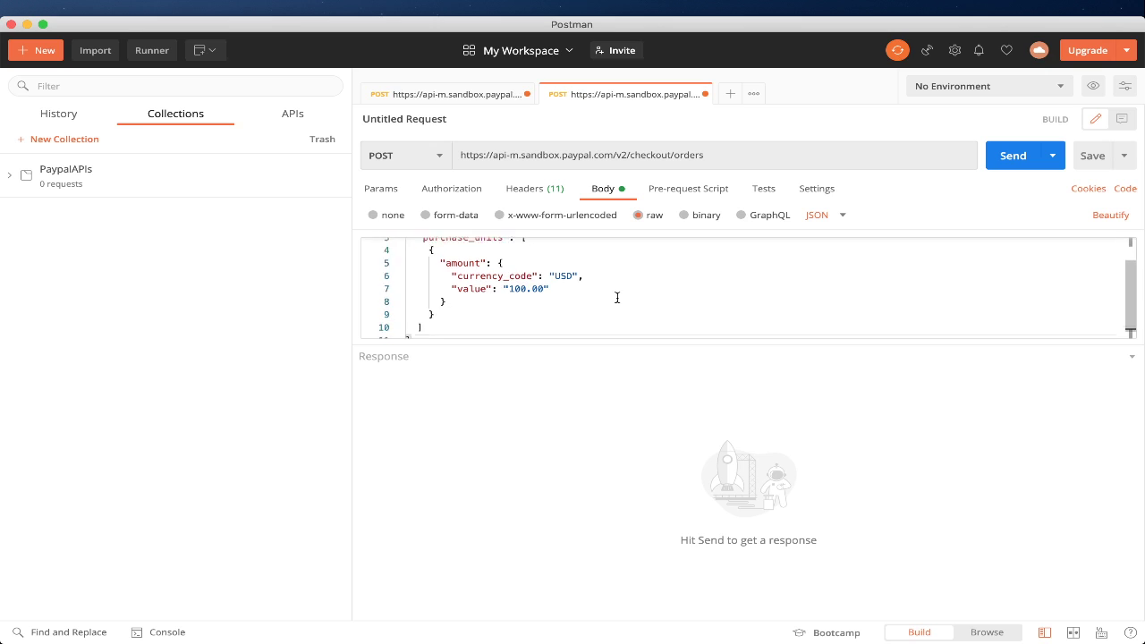
scroll(617, 298, up, 2)
scroll(617, 298, up, 1)
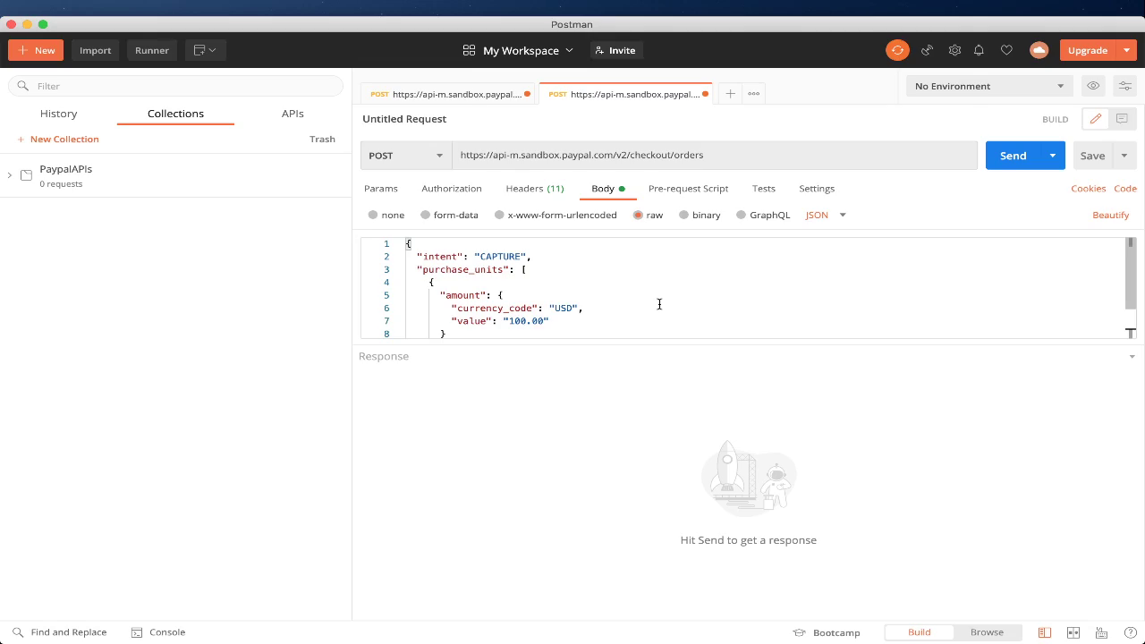
Check the Create order sample response in the reference, and send the POST request to /v2/checkout/orders in Postman
key(super+Tab)
scroll(921, 549, down, 10)
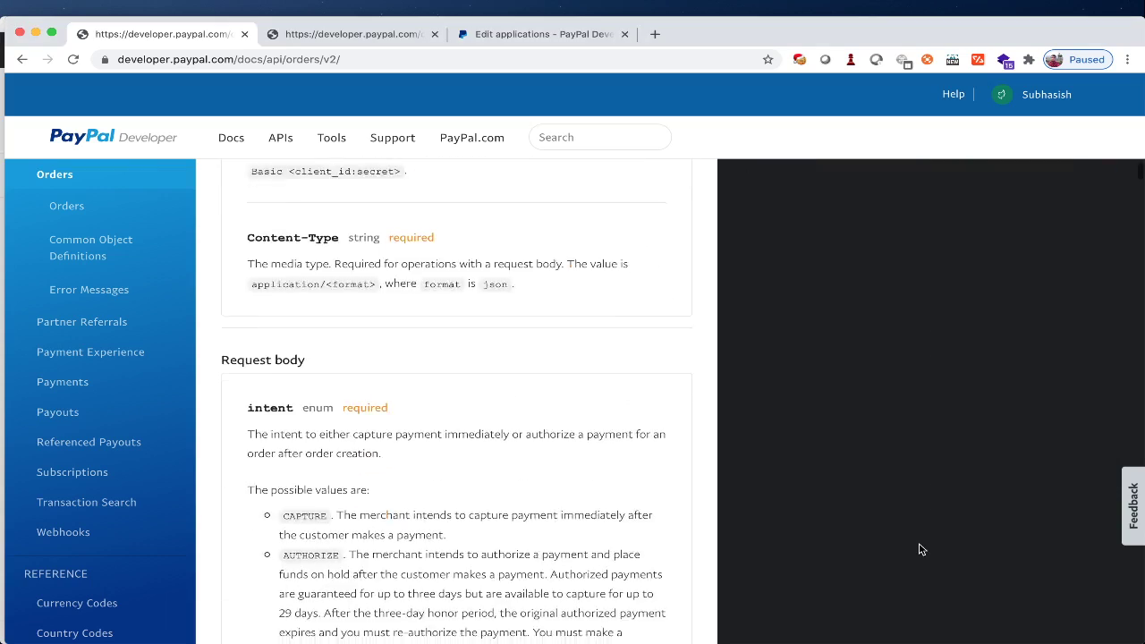
scroll(920, 549, down, 10)
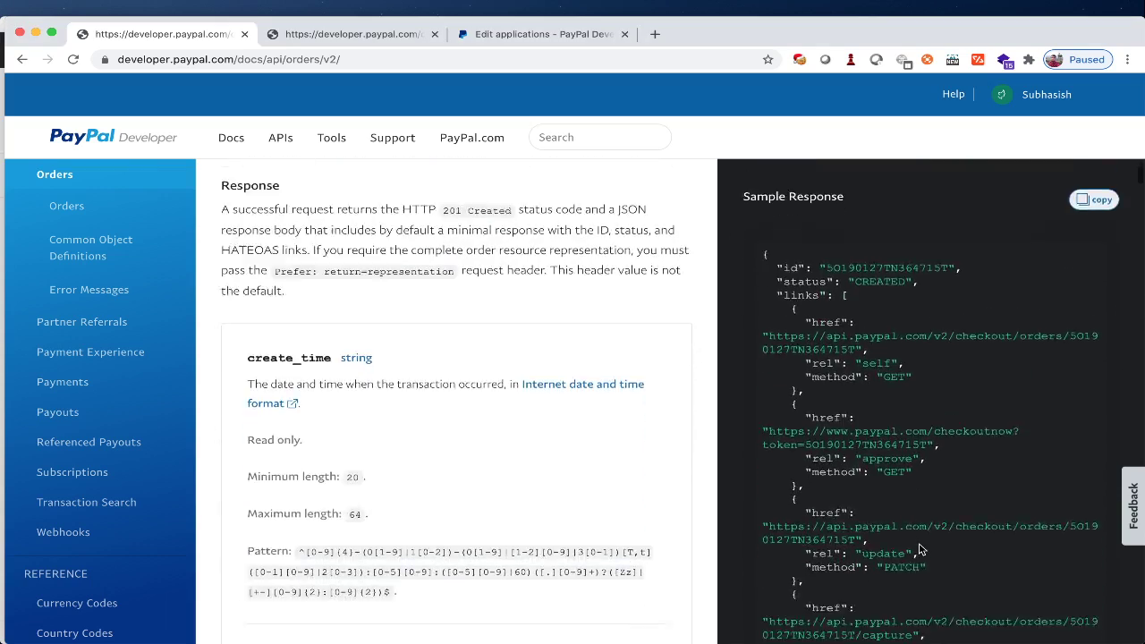
scroll(921, 549, down, 1)
scroll(921, 549, up, 2)
scroll(919, 542, down, 1)
key(super+Tab)
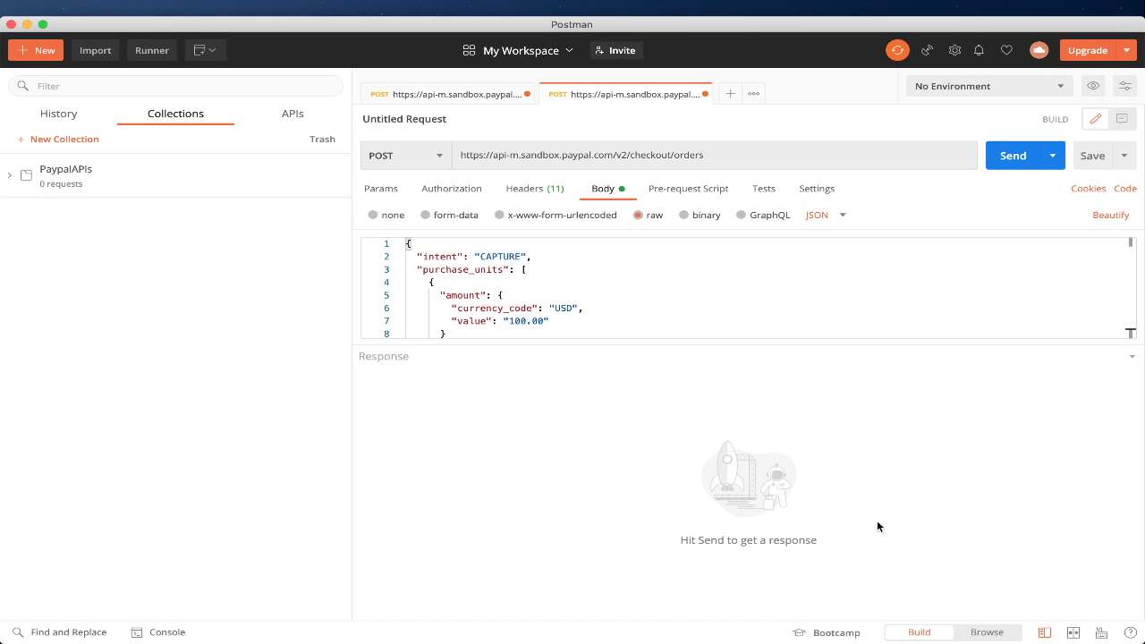
click(1016, 158)
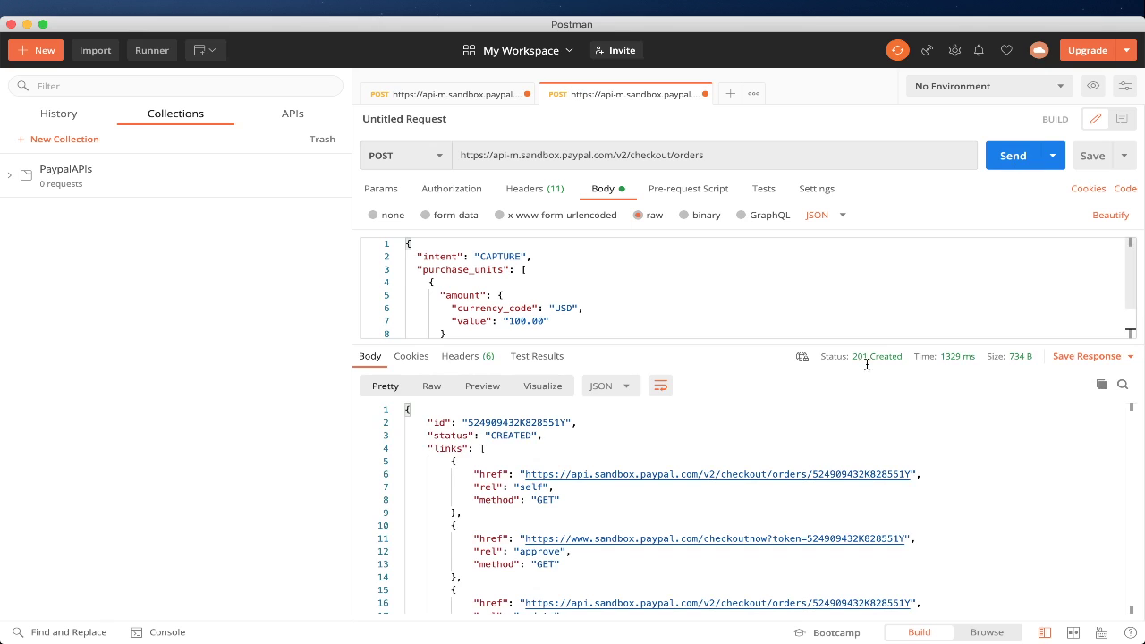
Compare the order ID, status and links in the create-order response with the sample response in the PayPal Orders reference
scroll(713, 510, down, 2)
scroll(697, 508, up, 2)
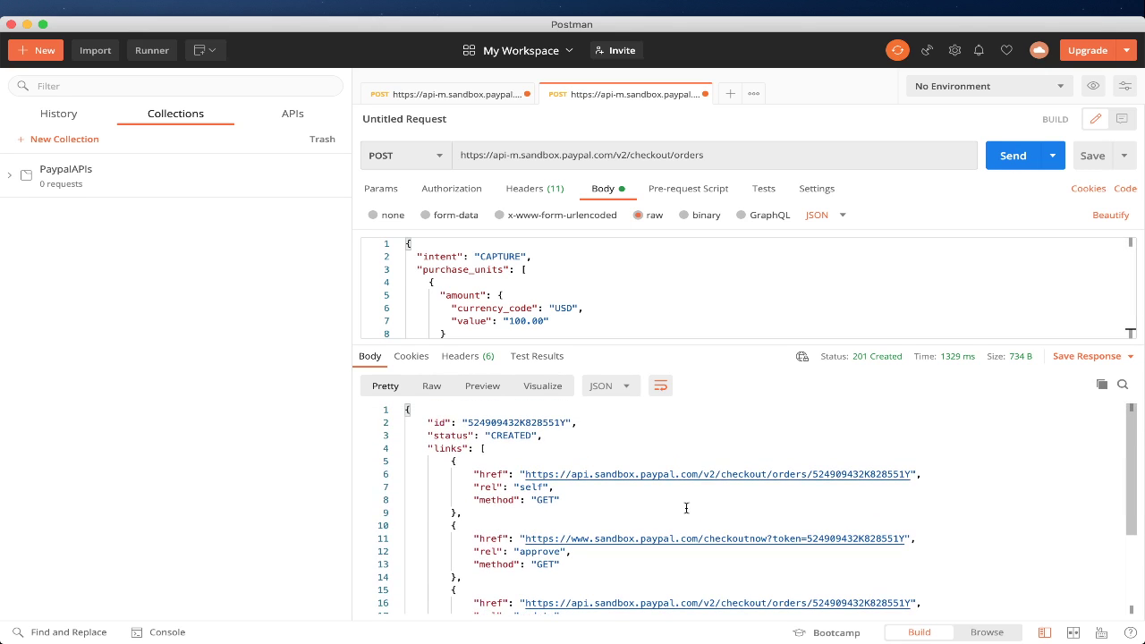
scroll(625, 515, down, 2)
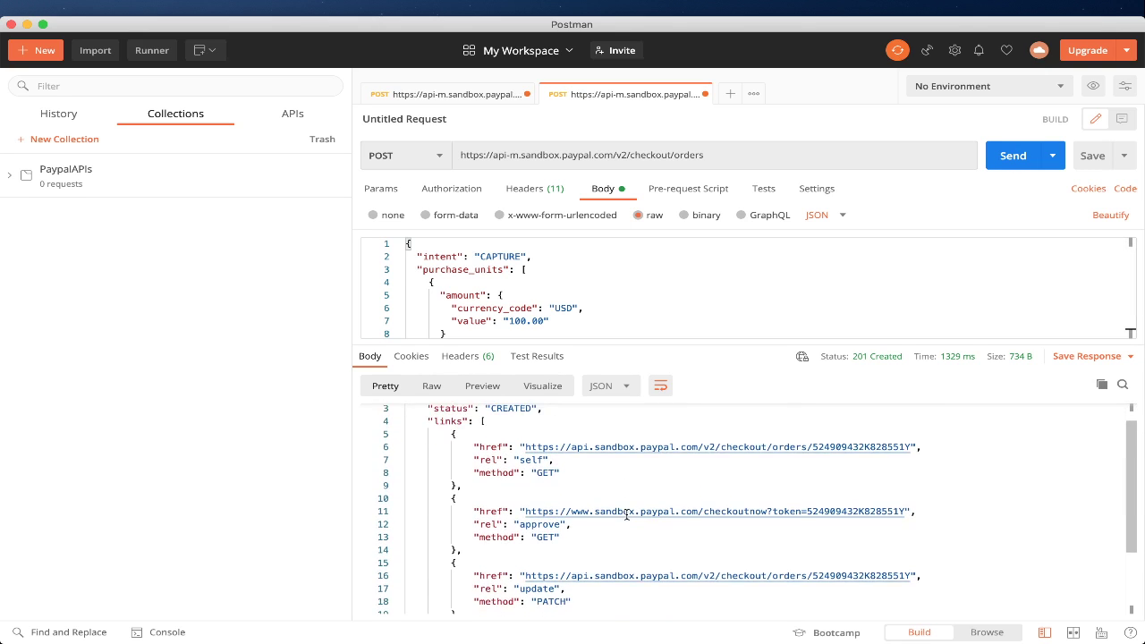
scroll(626, 515, up, 2)
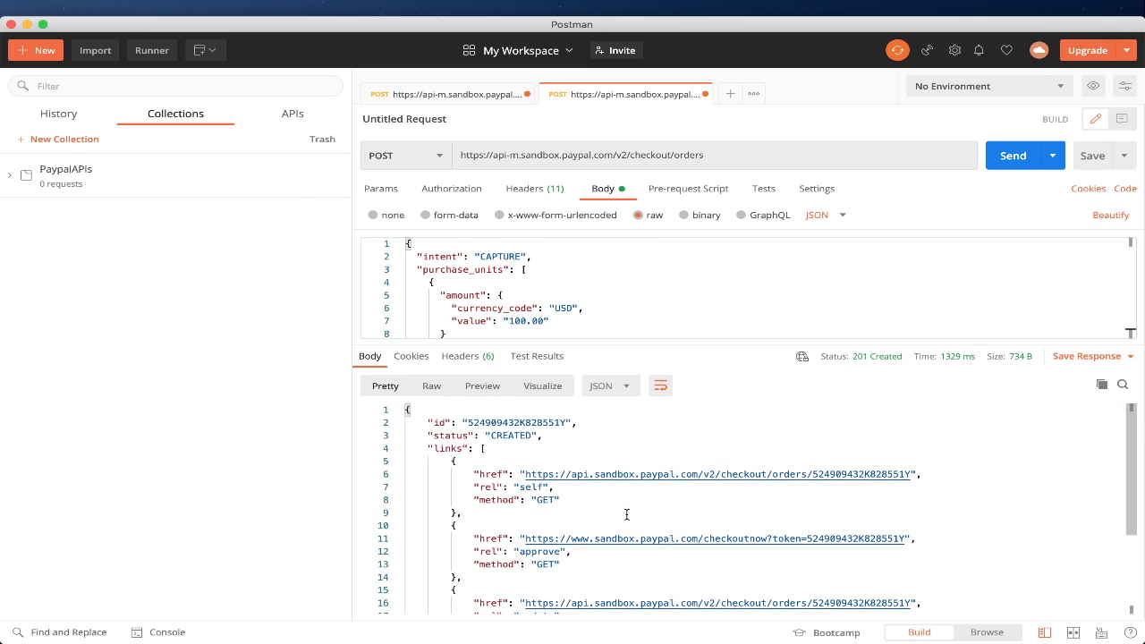
key(super+Tab)
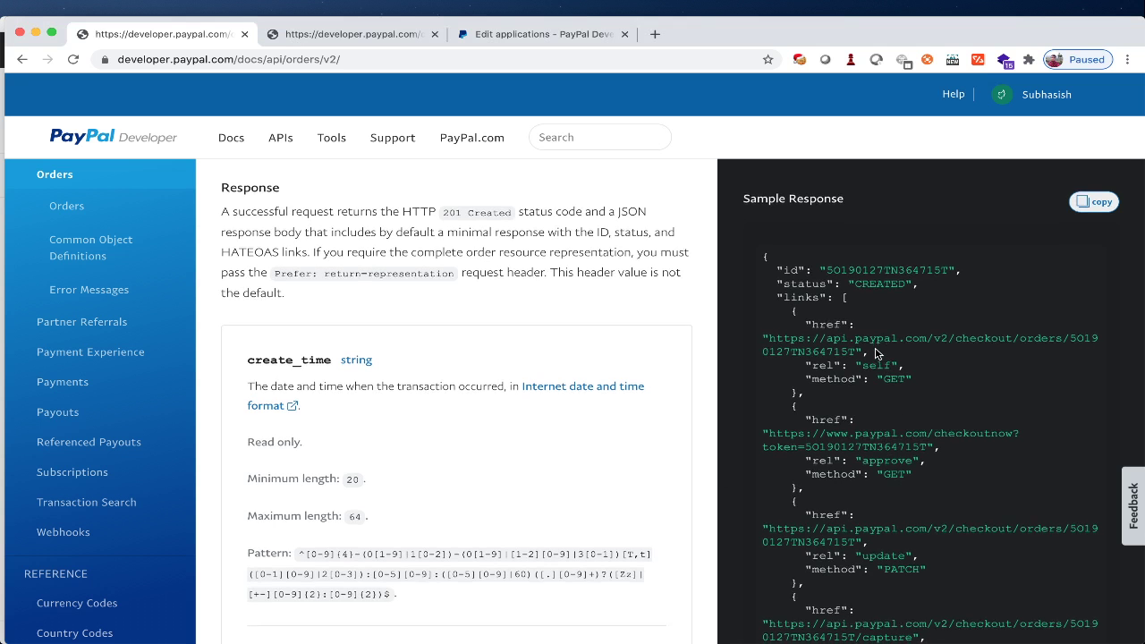
scroll(874, 354, down, 2)
scroll(911, 477, down, 2)
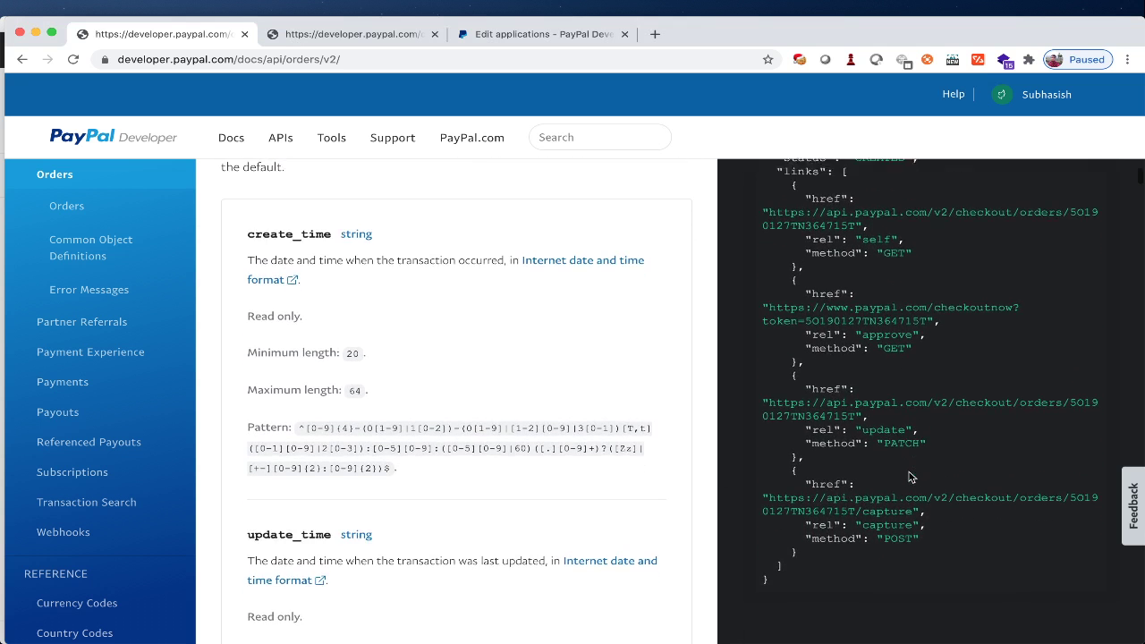
key(super+Tab)
scroll(718, 558, down, 3)
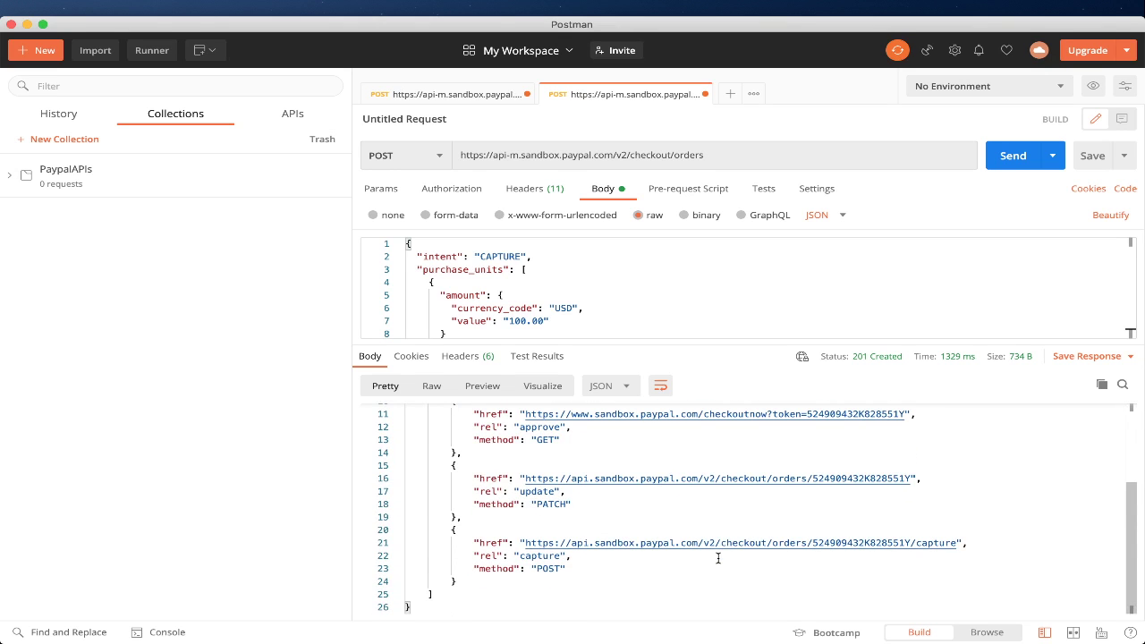
scroll(673, 518, up, 3)
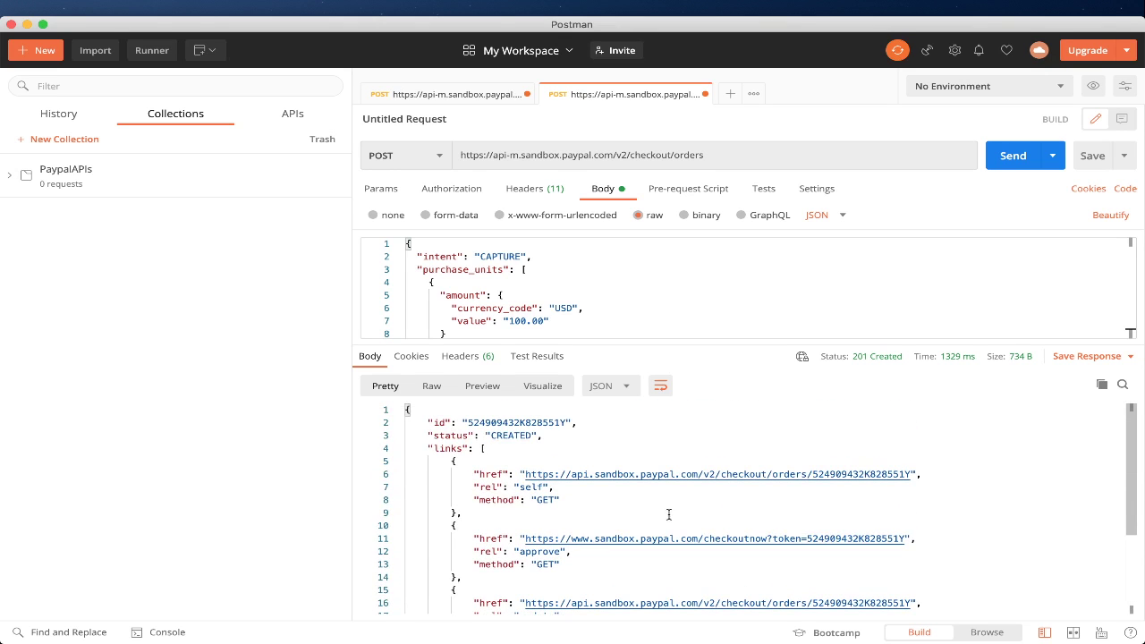
double_click(510, 422)
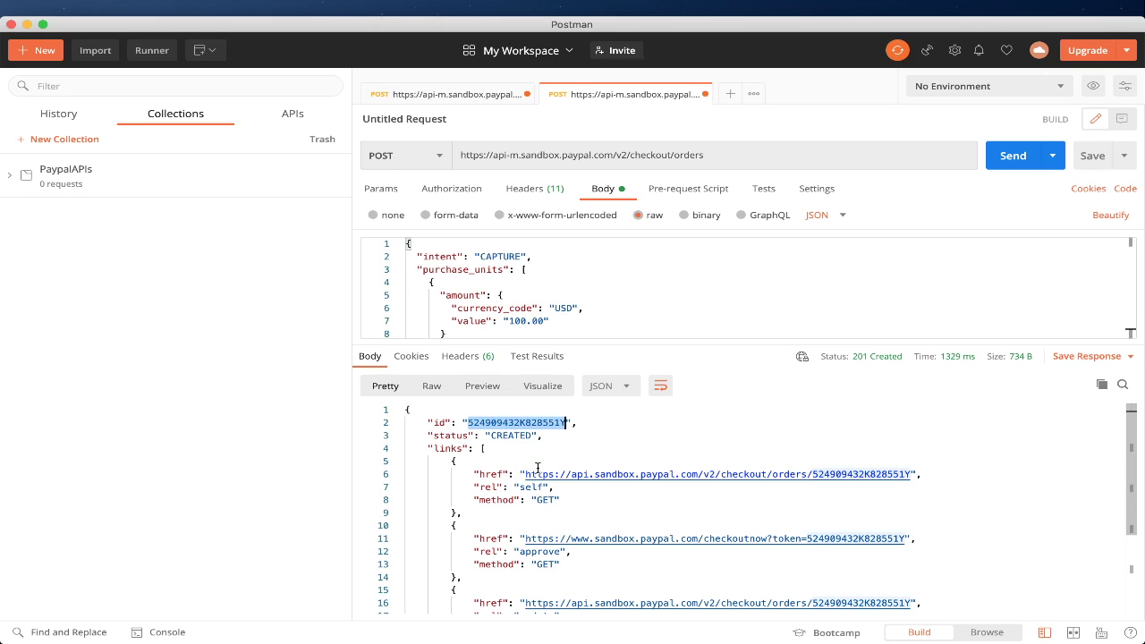
click(741, 512)
scroll(741, 512, down, 1)
scroll(741, 513, up, 1)
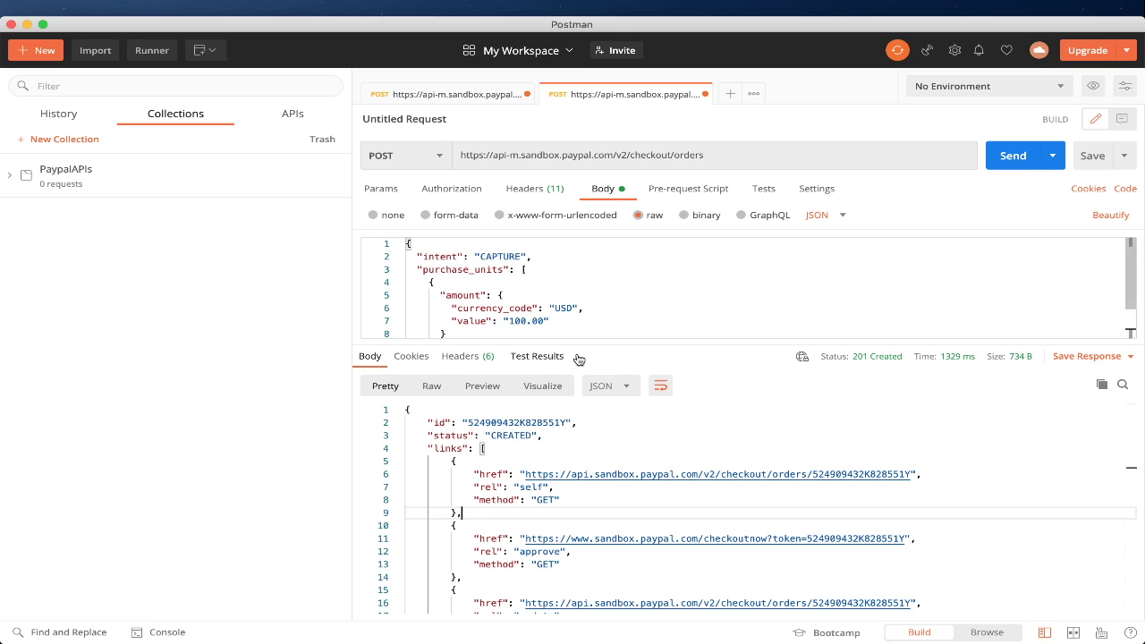
Reopen the /v2/checkout/orders request from the request history in its own tab and change its method to GET
click(731, 95)
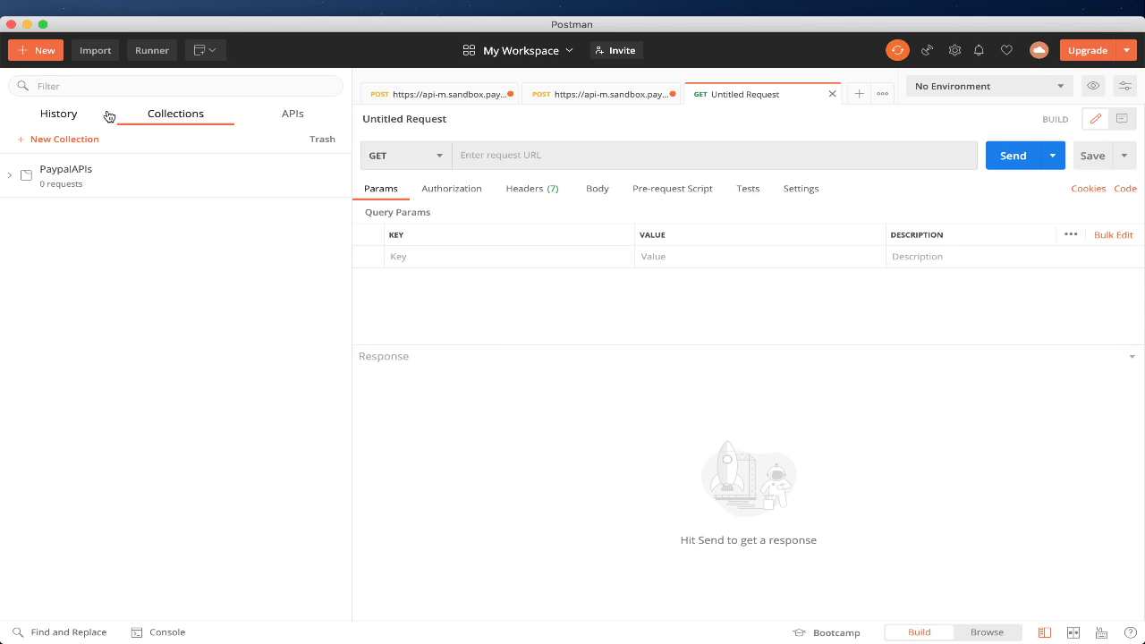
click(69, 120)
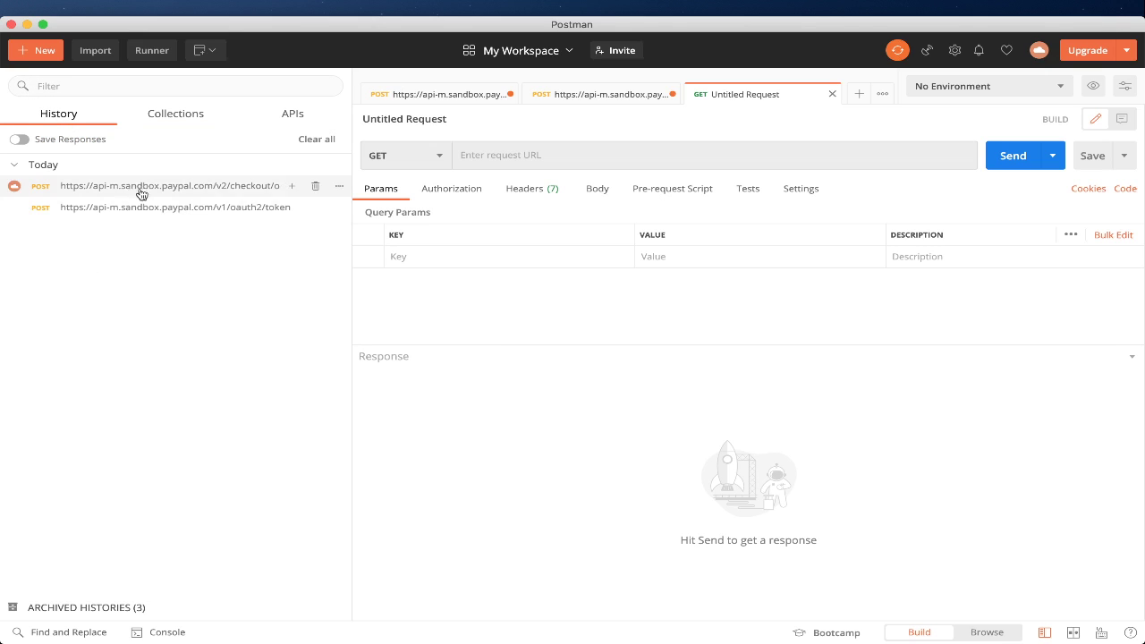
click(207, 186)
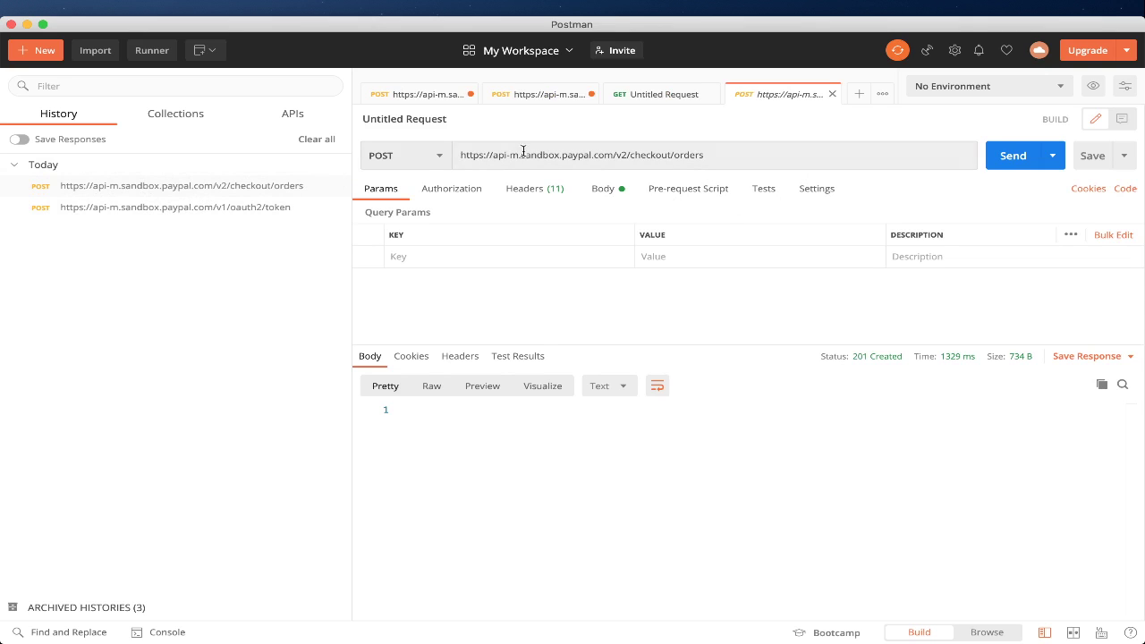
click(436, 160)
click(391, 188)
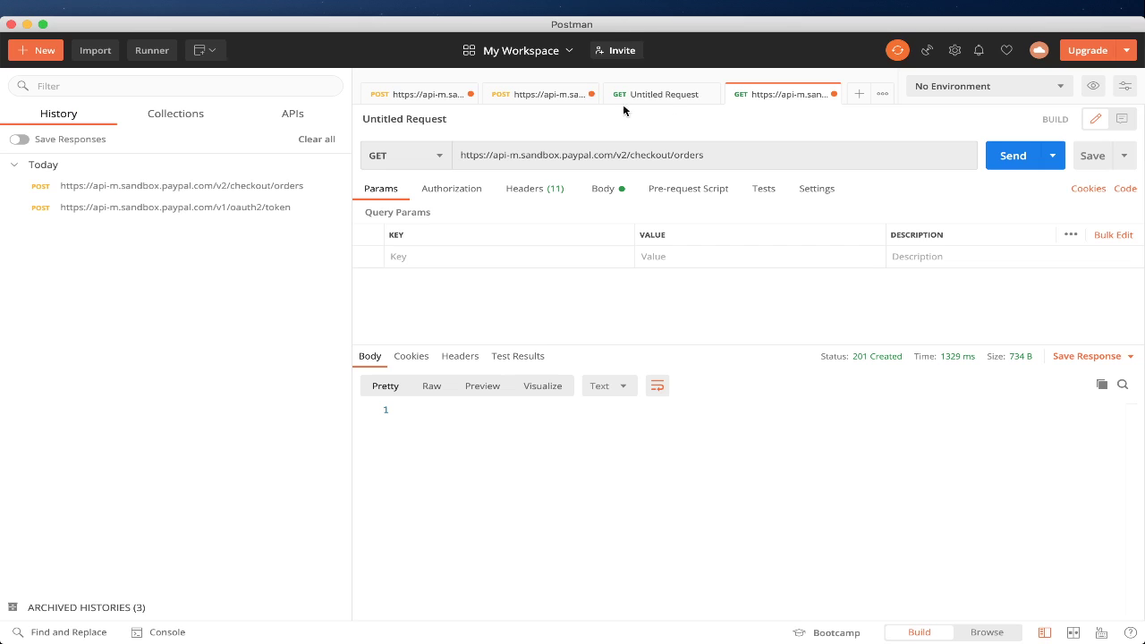
Copy the self link from the create-order response and paste it over the GET request's URL
click(526, 95)
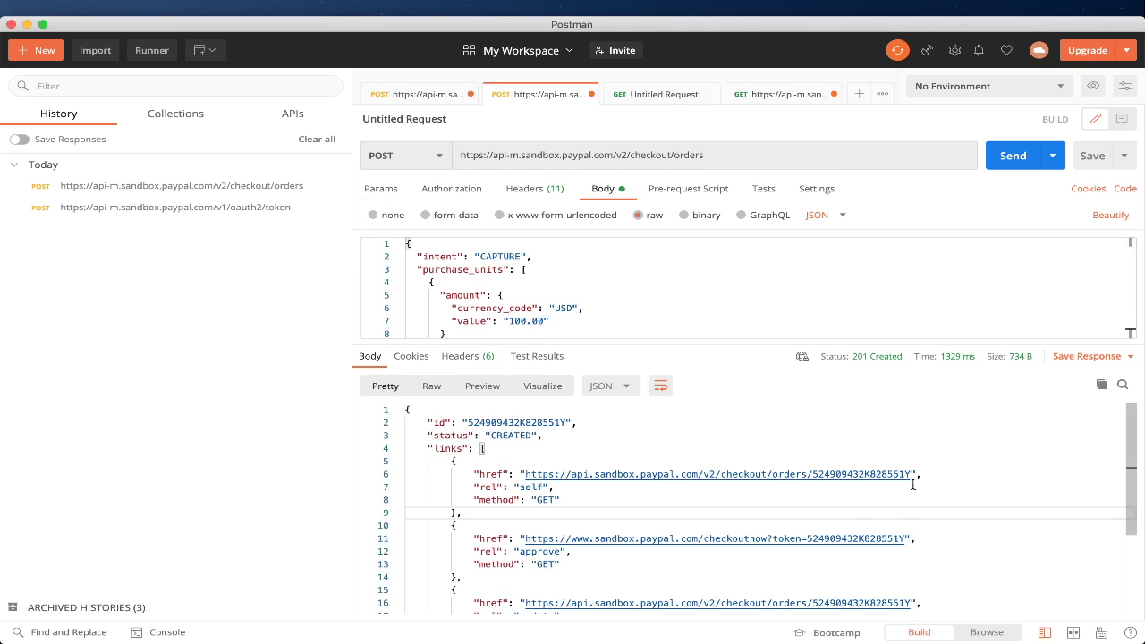
drag(911, 474, 767, 474)
drag(695, 479, 525, 477)
key(super+c)
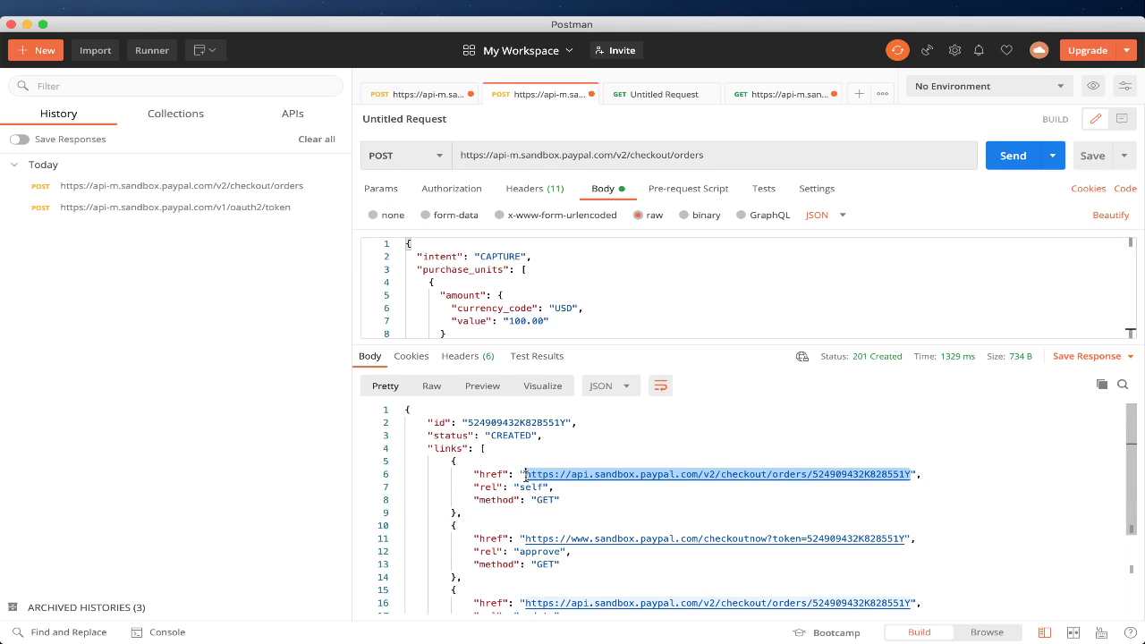
click(779, 94)
click(735, 161)
key(super+a)
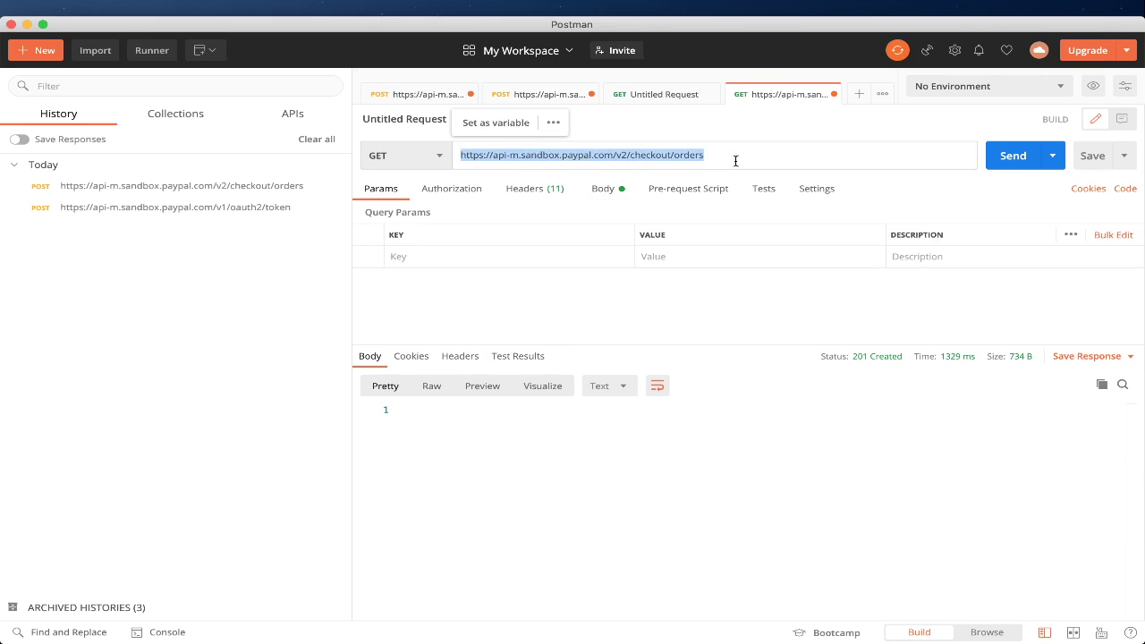
key(super+v)
click(741, 115)
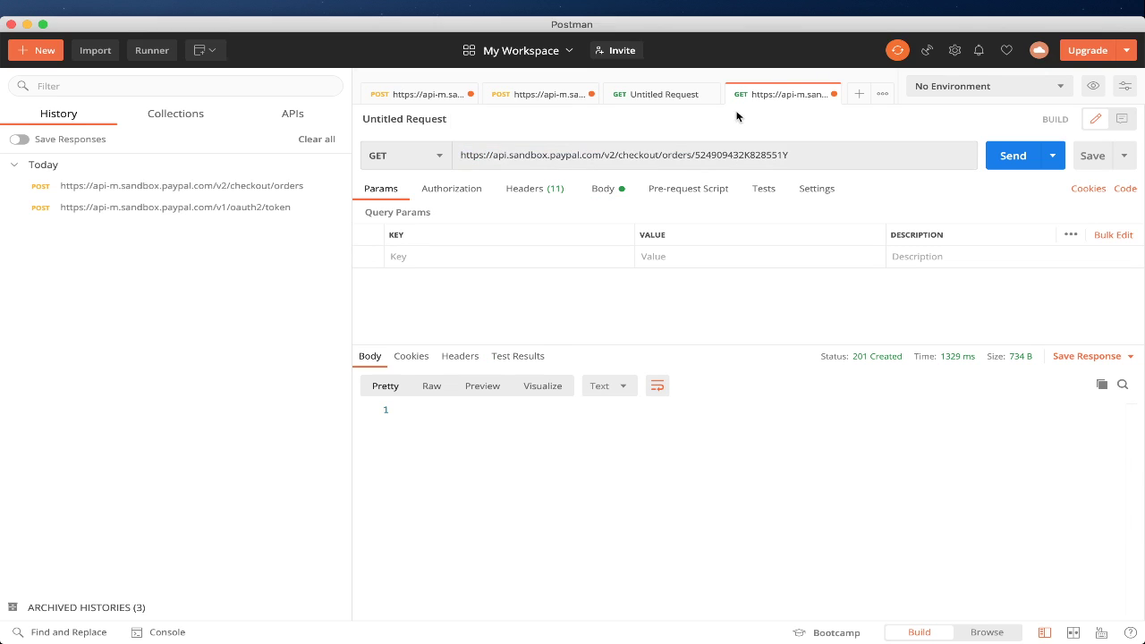
Clear the GET request's raw JSON body and check its Content-Type and Authorization headers
click(603, 189)
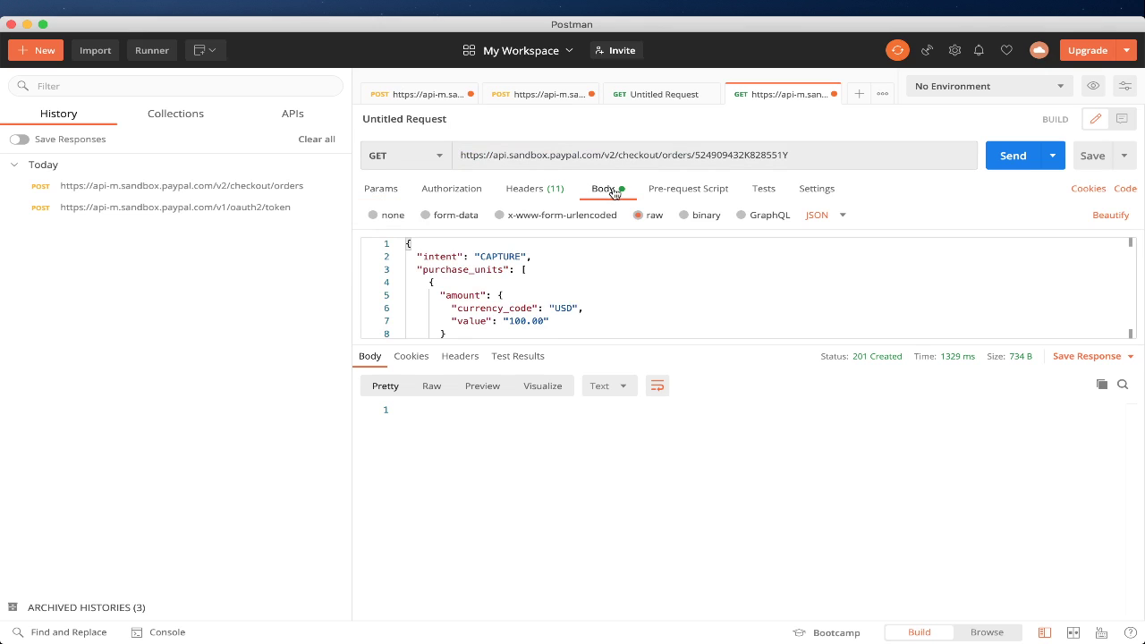
click(556, 320)
key(super+a)
key(BackSpace)
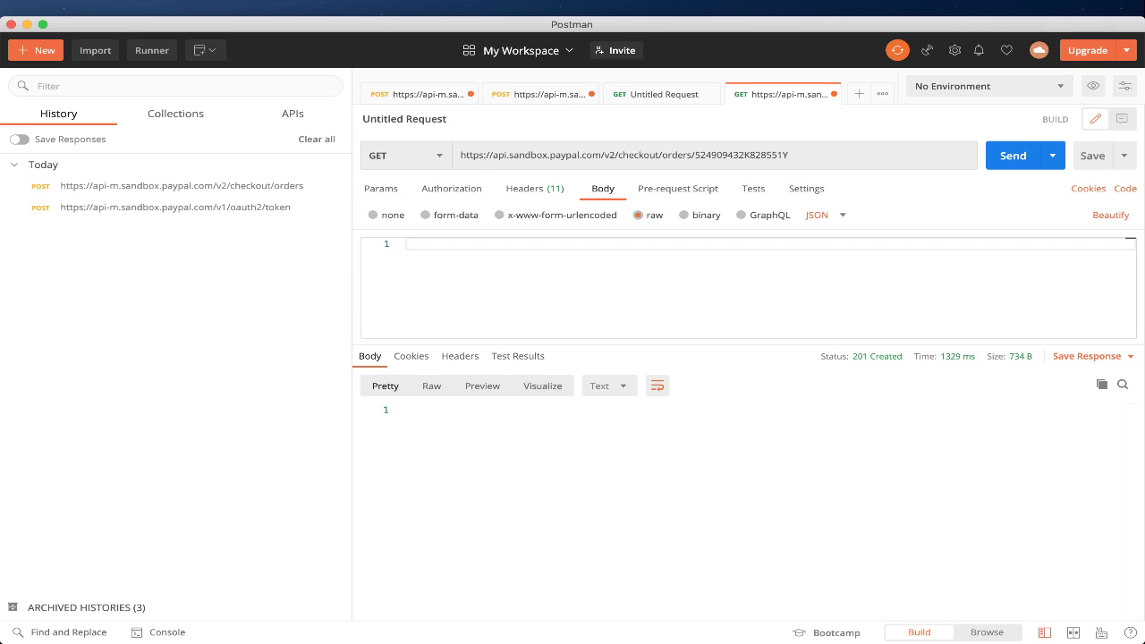
click(531, 193)
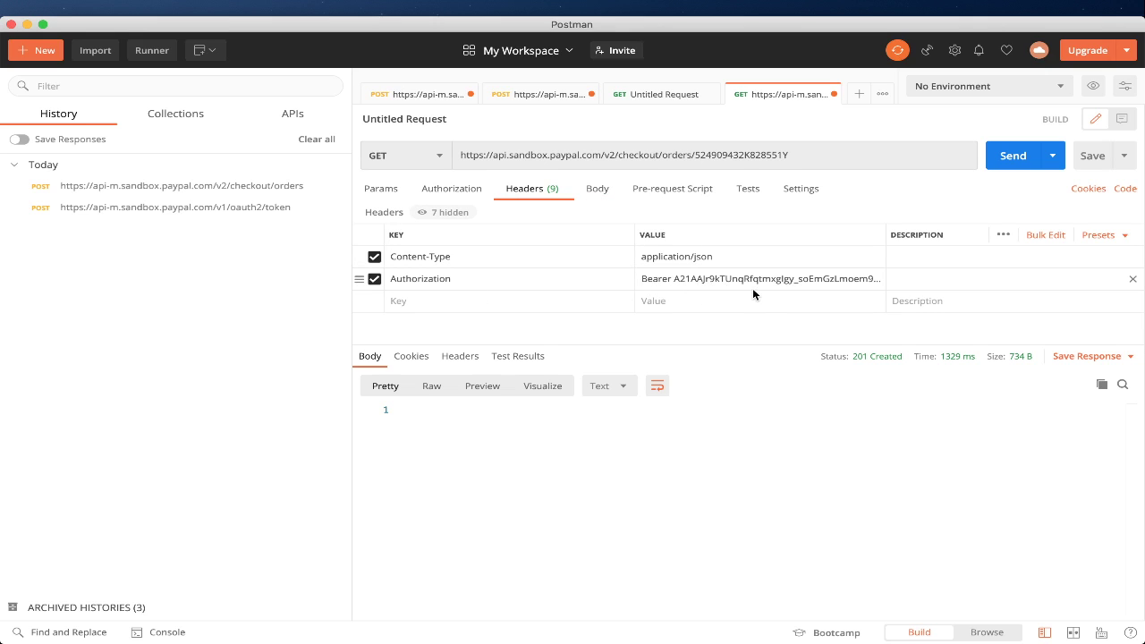
Send the GET request for the created order and review the order details in the response
click(1014, 157)
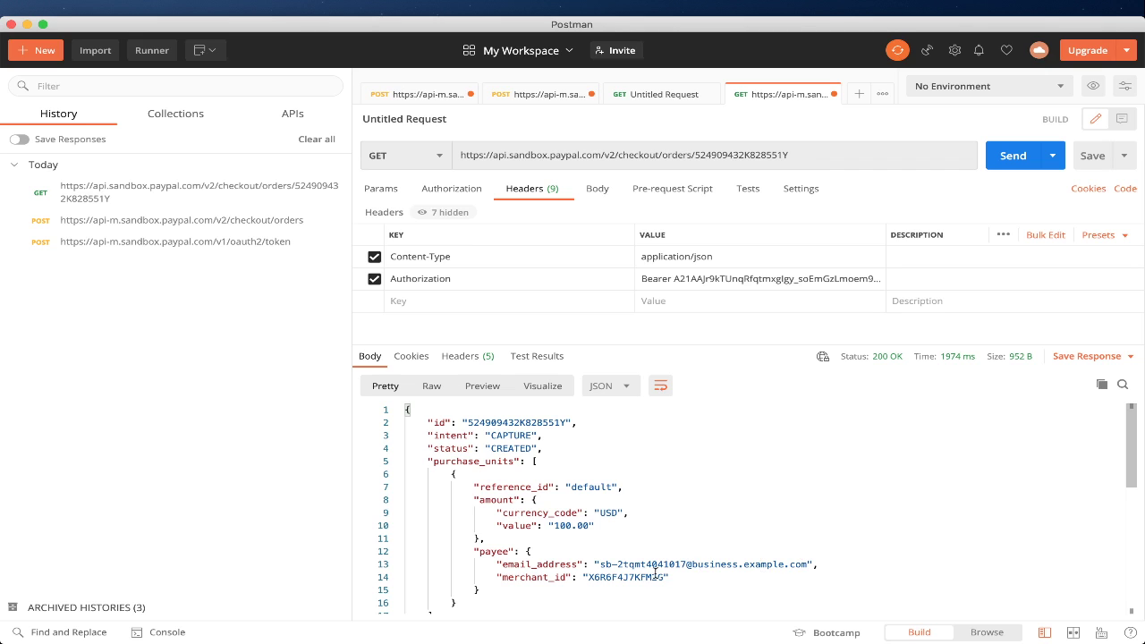
scroll(656, 572, down, 2)
scroll(655, 573, up, 2)
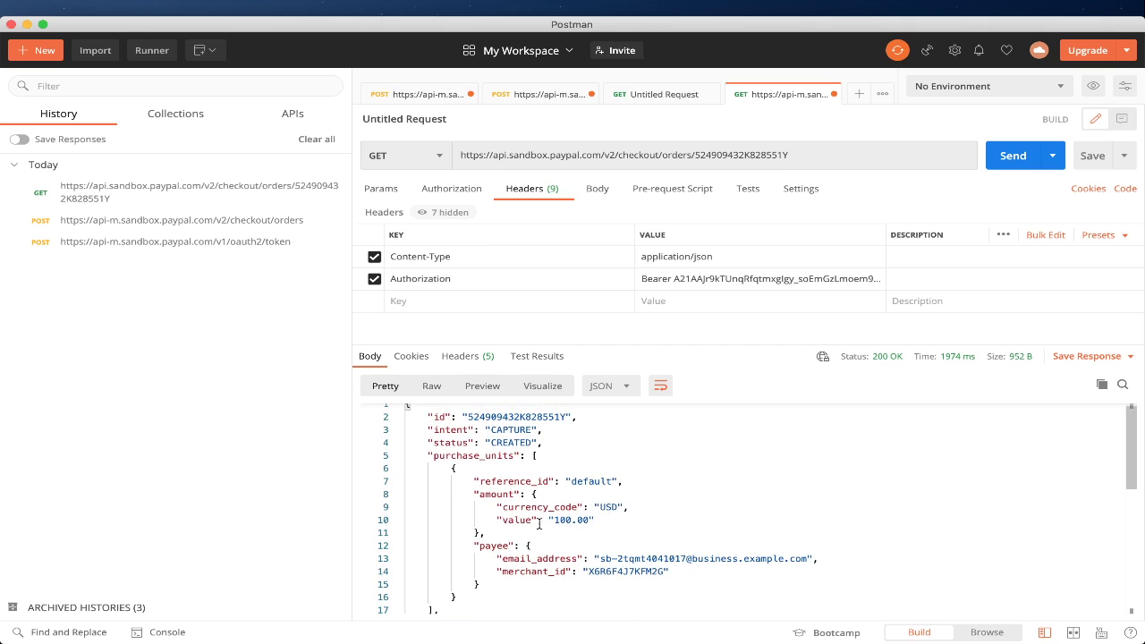
scroll(645, 533, down, 5)
scroll(645, 533, up, 5)
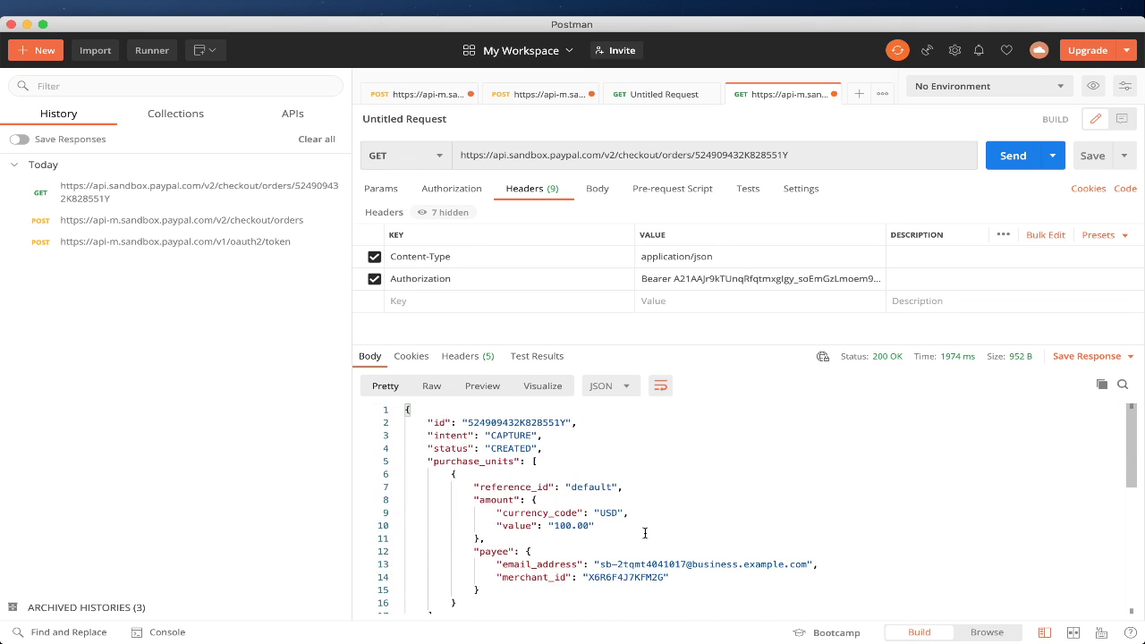
scroll(644, 533, down, 5)
scroll(645, 533, up, 5)
Review the access_token field in the token response, and revisit the create-order and get-order requests
click(405, 96)
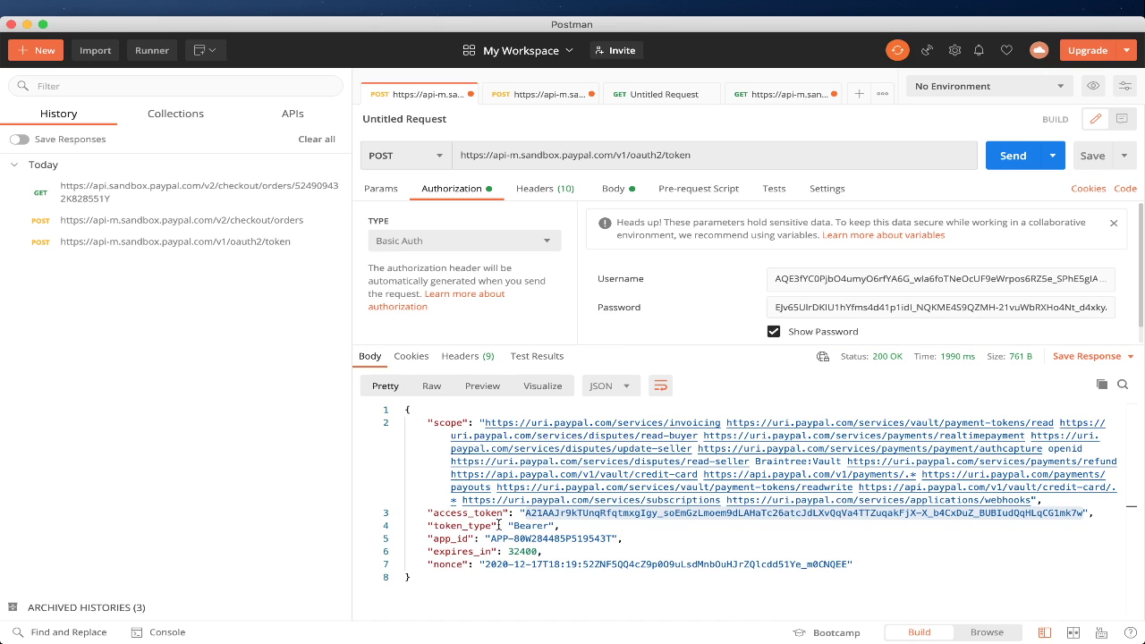
double_click(460, 513)
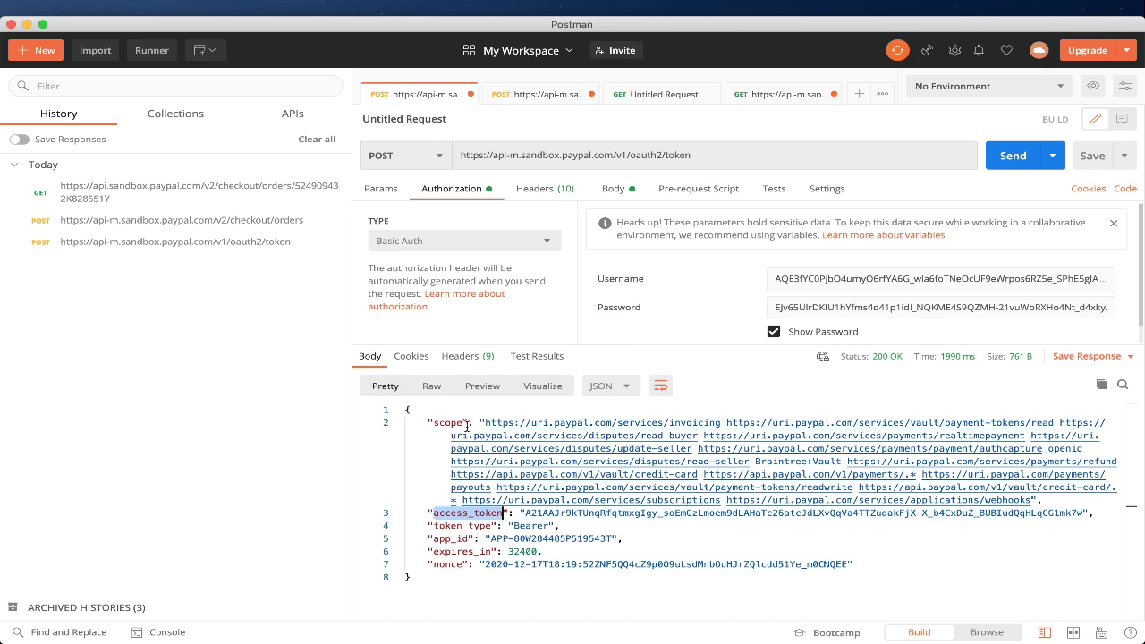
click(532, 97)
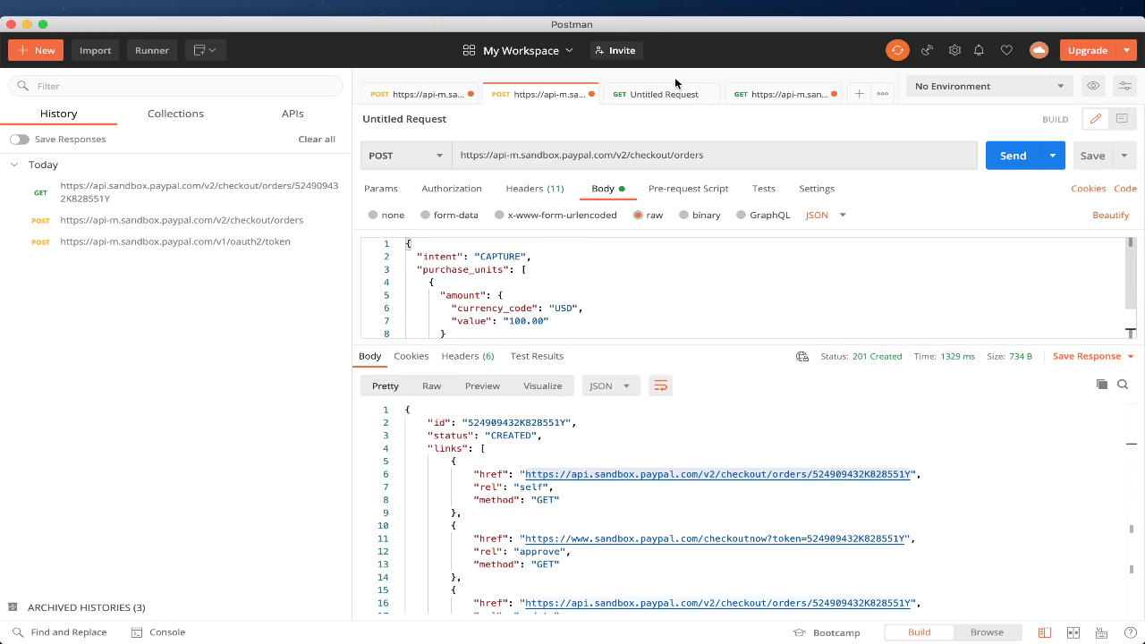
click(789, 98)
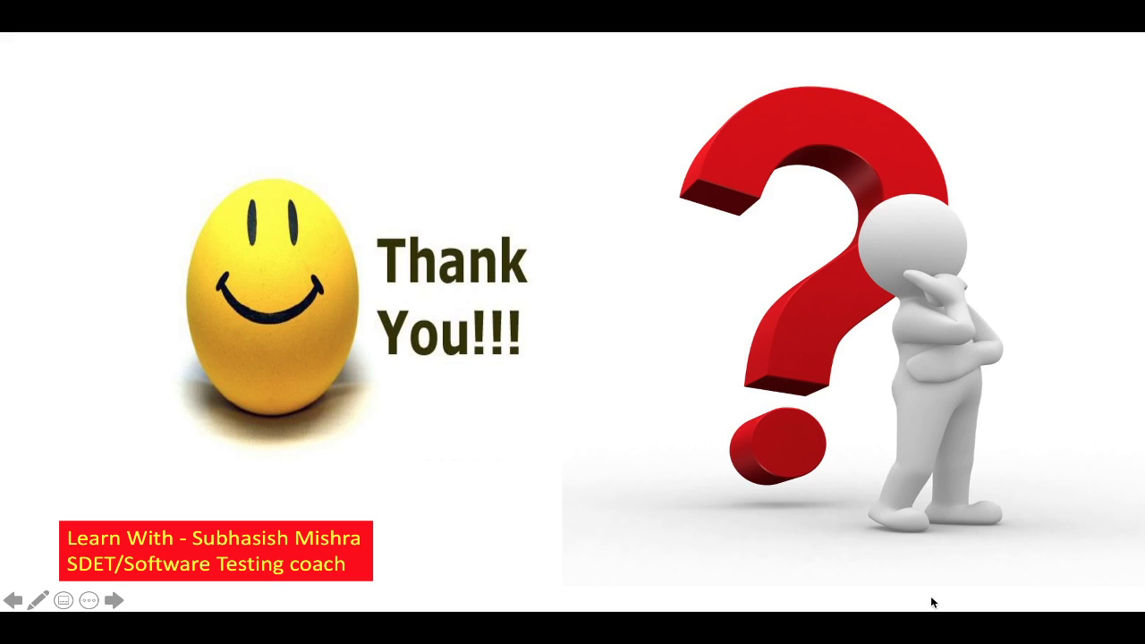
key(Right)
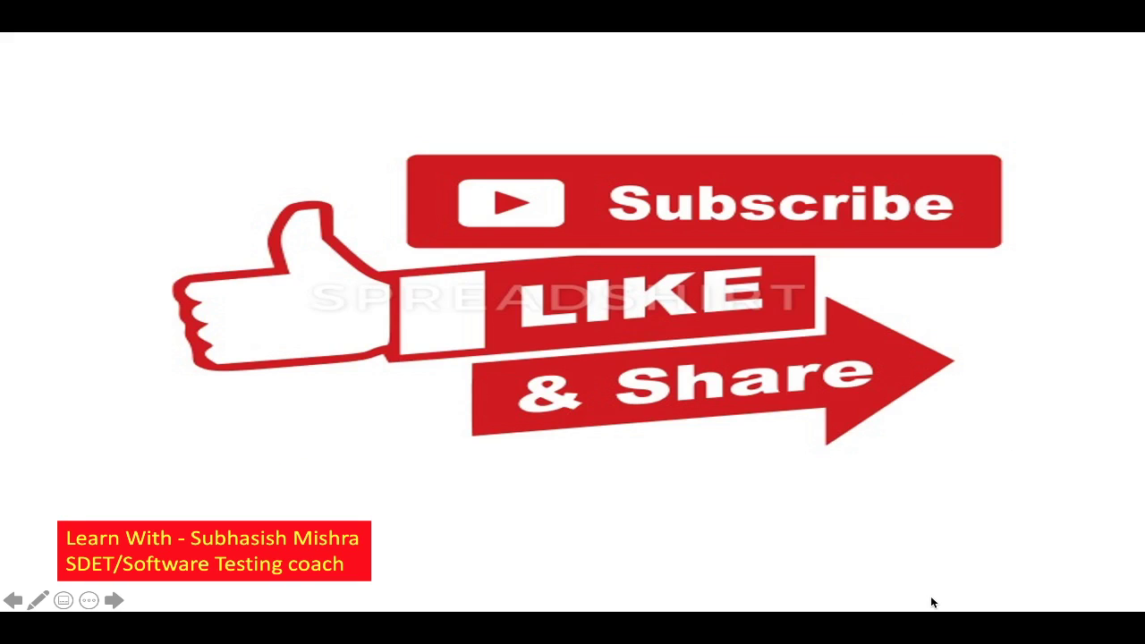